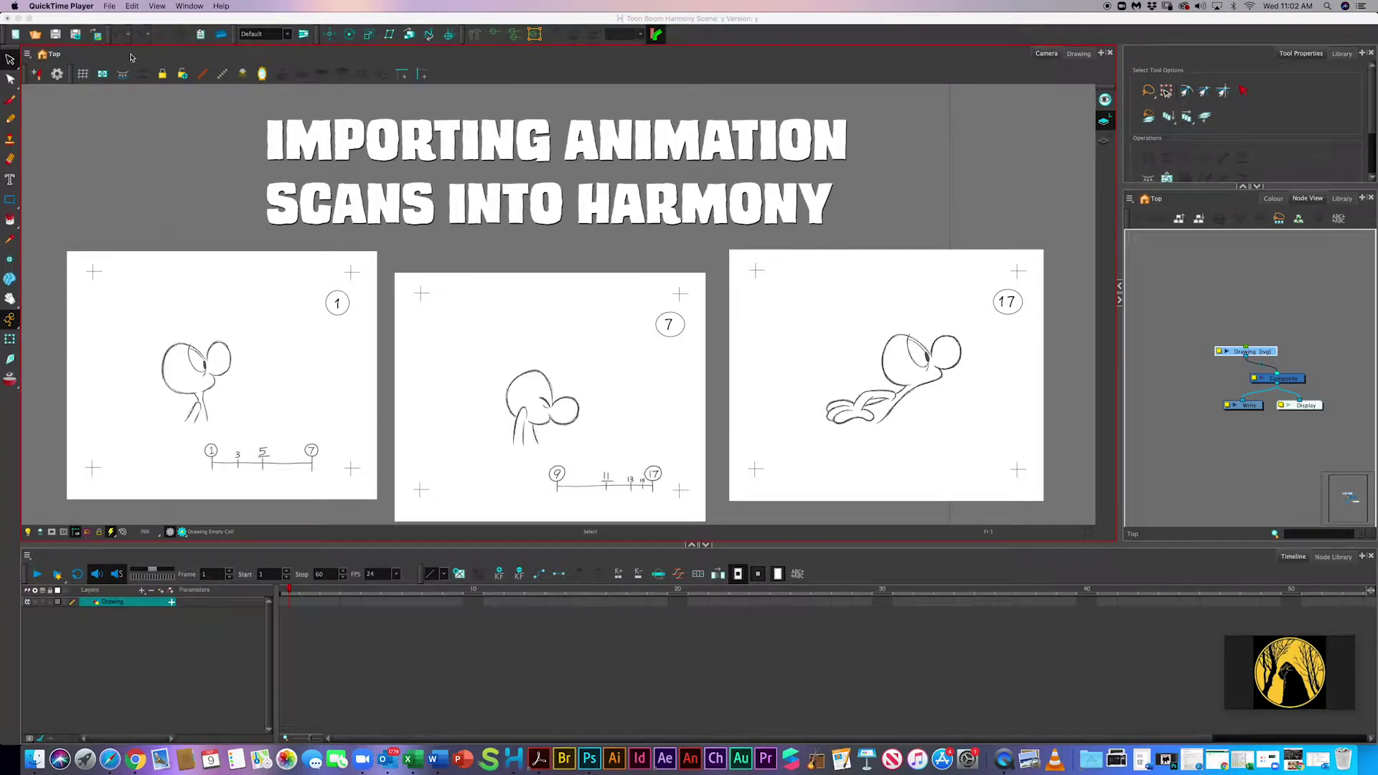
- Start an image import and enlarge the Import Images dialog so its full settings are readable
{"action": "left_click", "coordinate": [226, 105]}
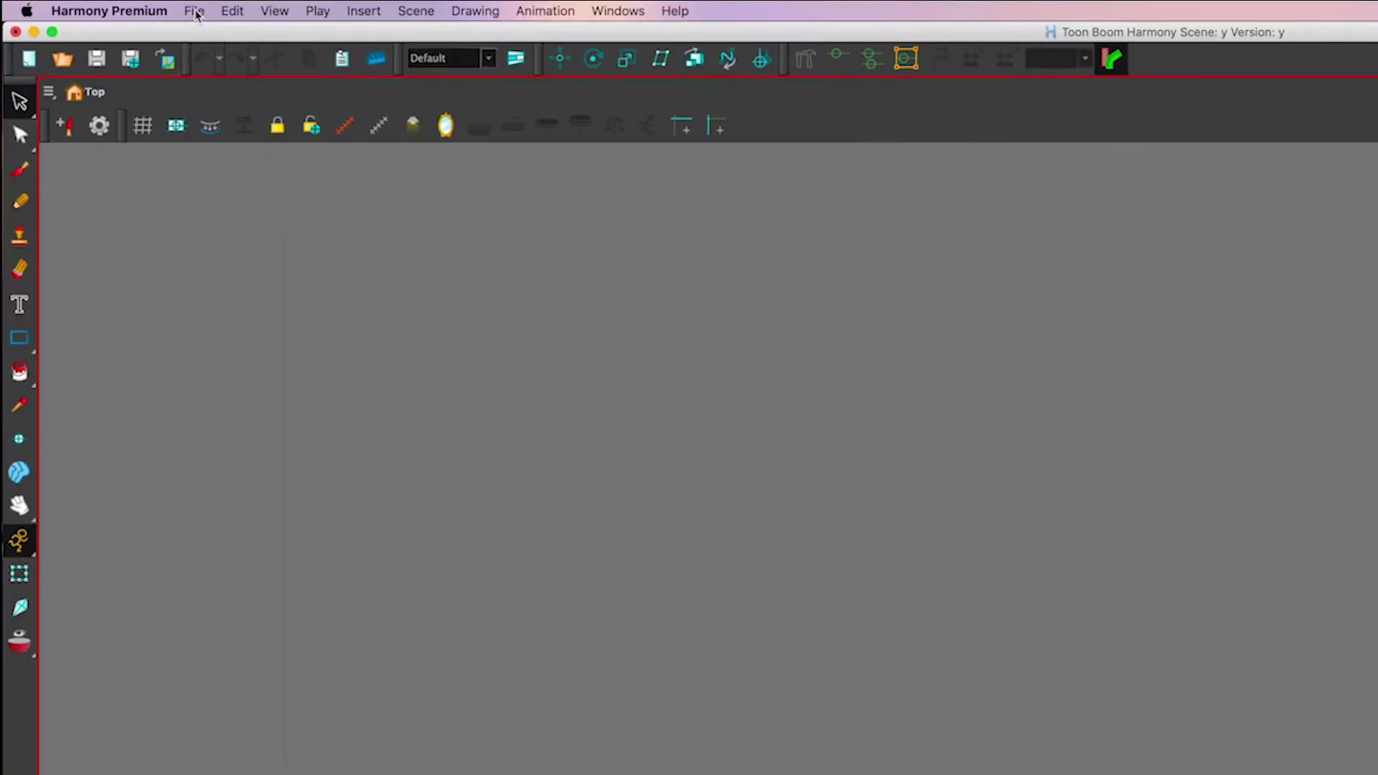
{"action": "left_click", "coordinate": [113, 5]}
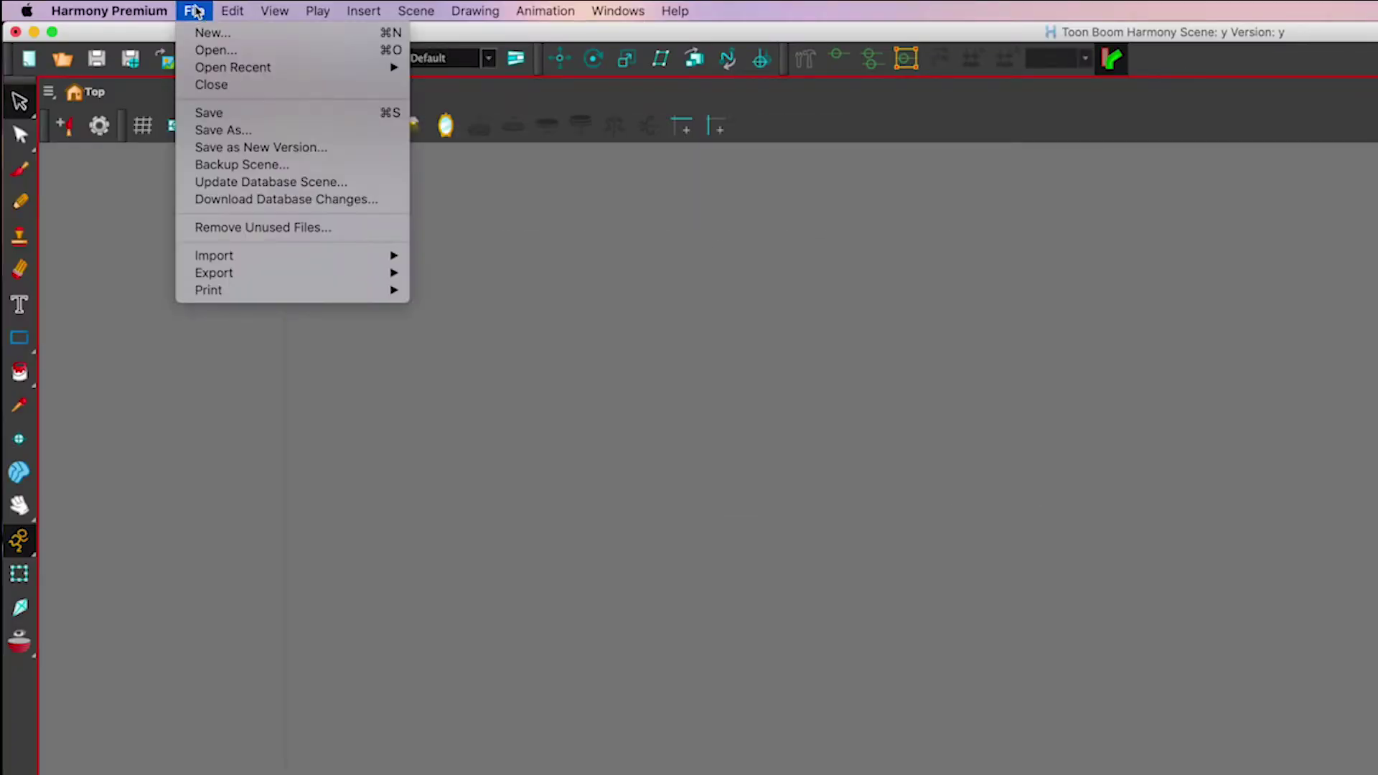
{"action": "mouse_move", "coordinate": [347, 258]}
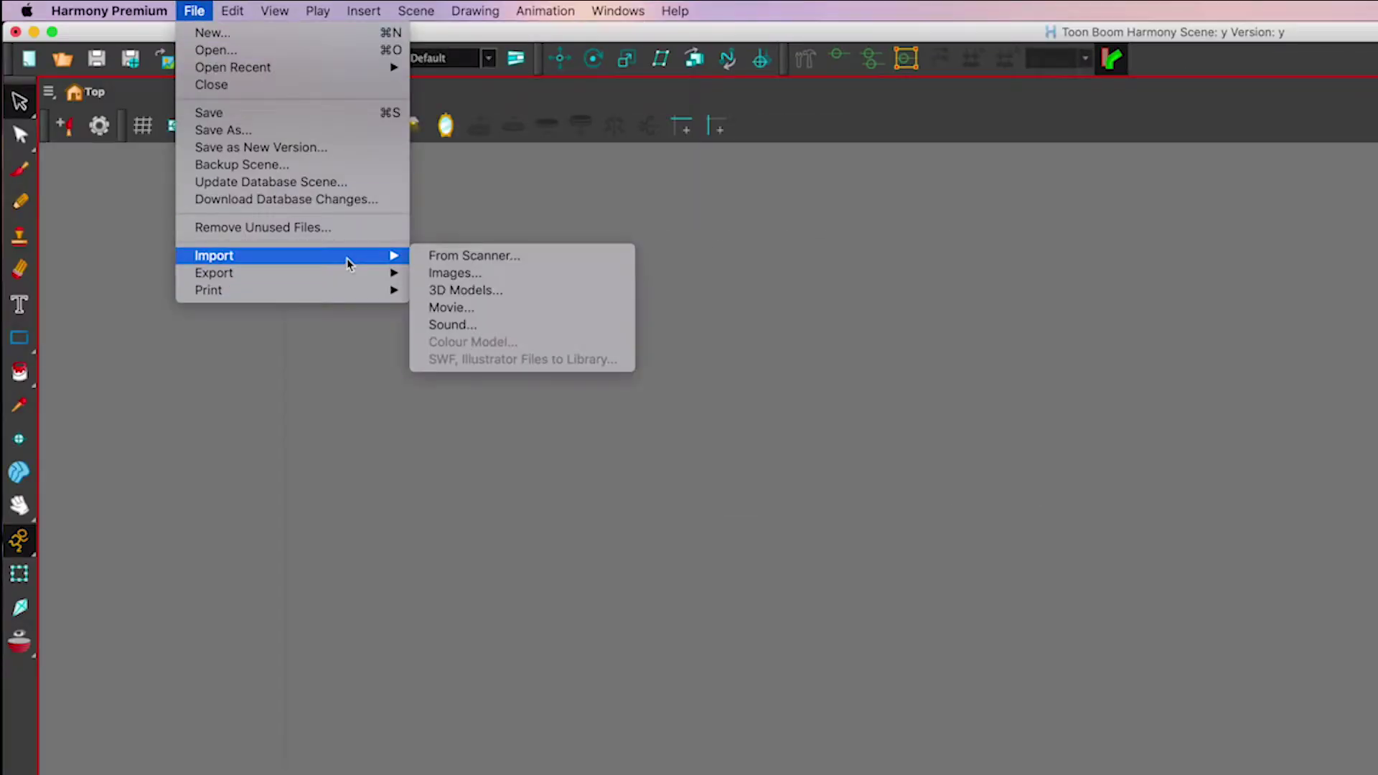
{"action": "left_click", "coordinate": [481, 276]}
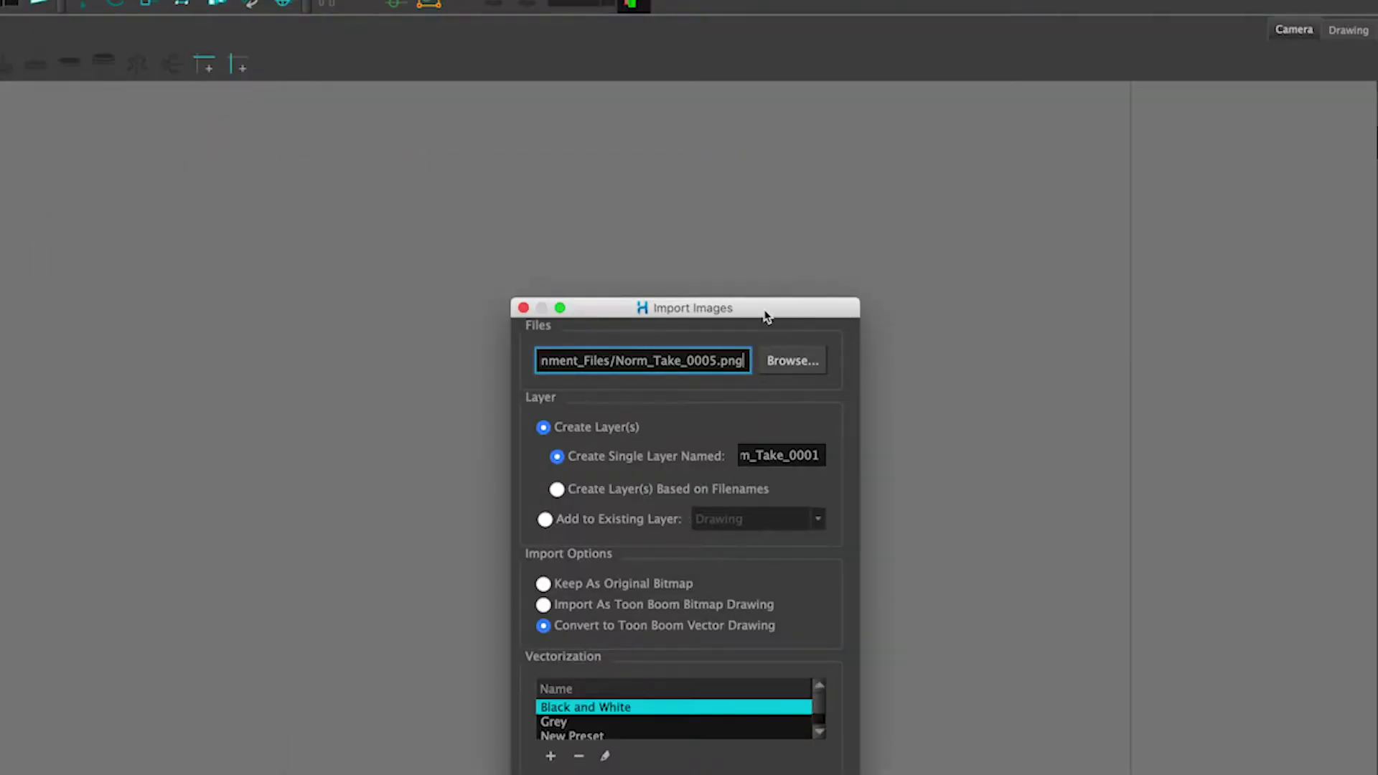
{"action": "left_click_drag", "start_coordinate": [767, 316], "coordinate": [535, 95]}
{"action": "left_click_drag", "start_coordinate": [629, 600], "coordinate": [810, 774]}
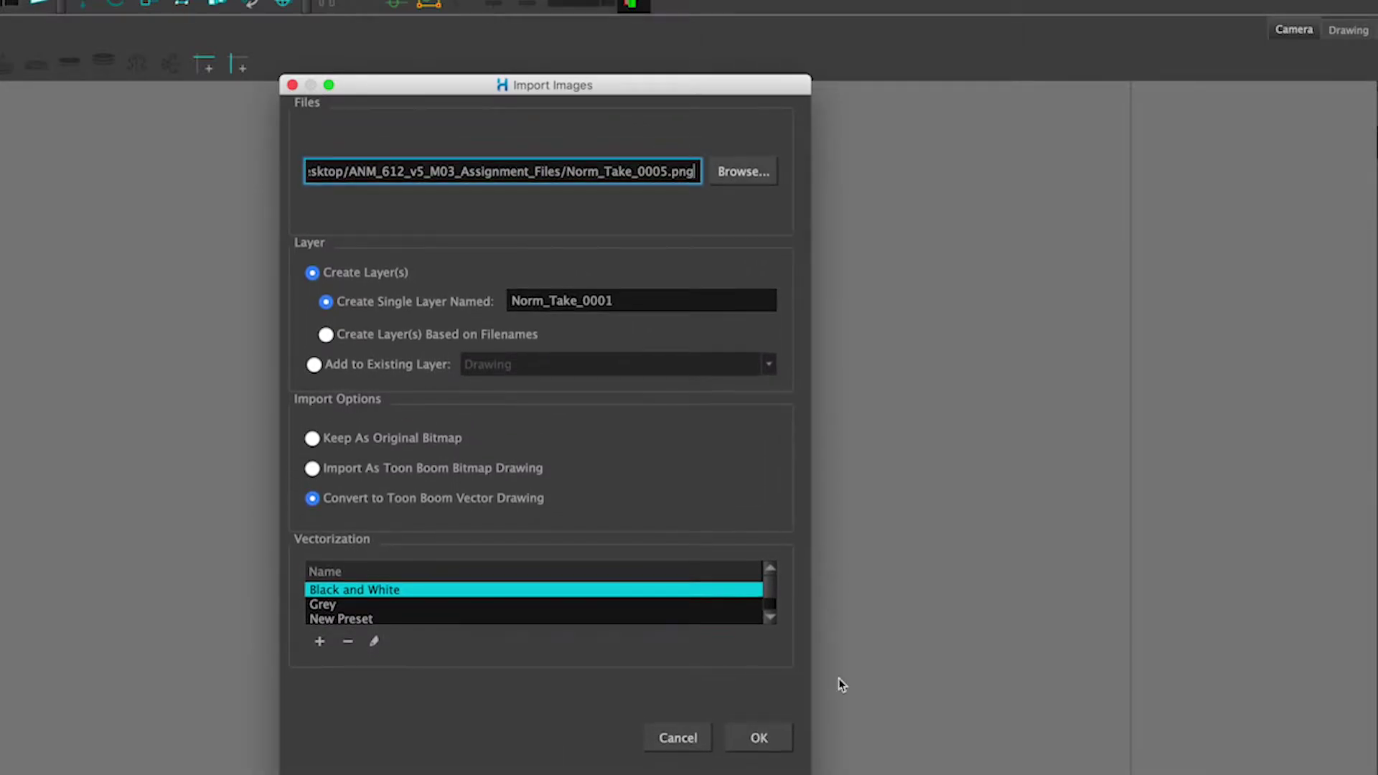
- Choose the five scans Norm_Take_0001.png through Norm_Take_0005.png as the files to import
{"action": "left_click", "coordinate": [738, 178]}
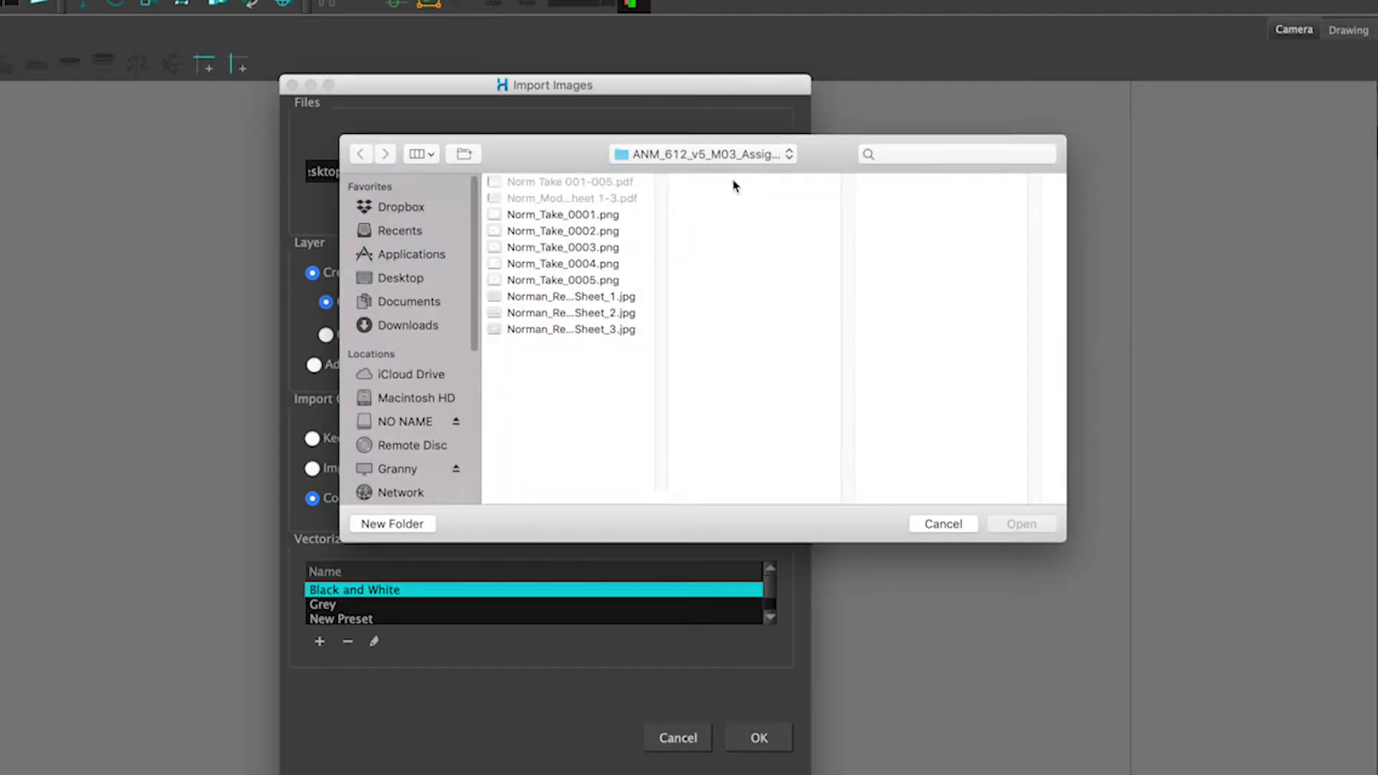
{"action": "left_click", "coordinate": [574, 217]}
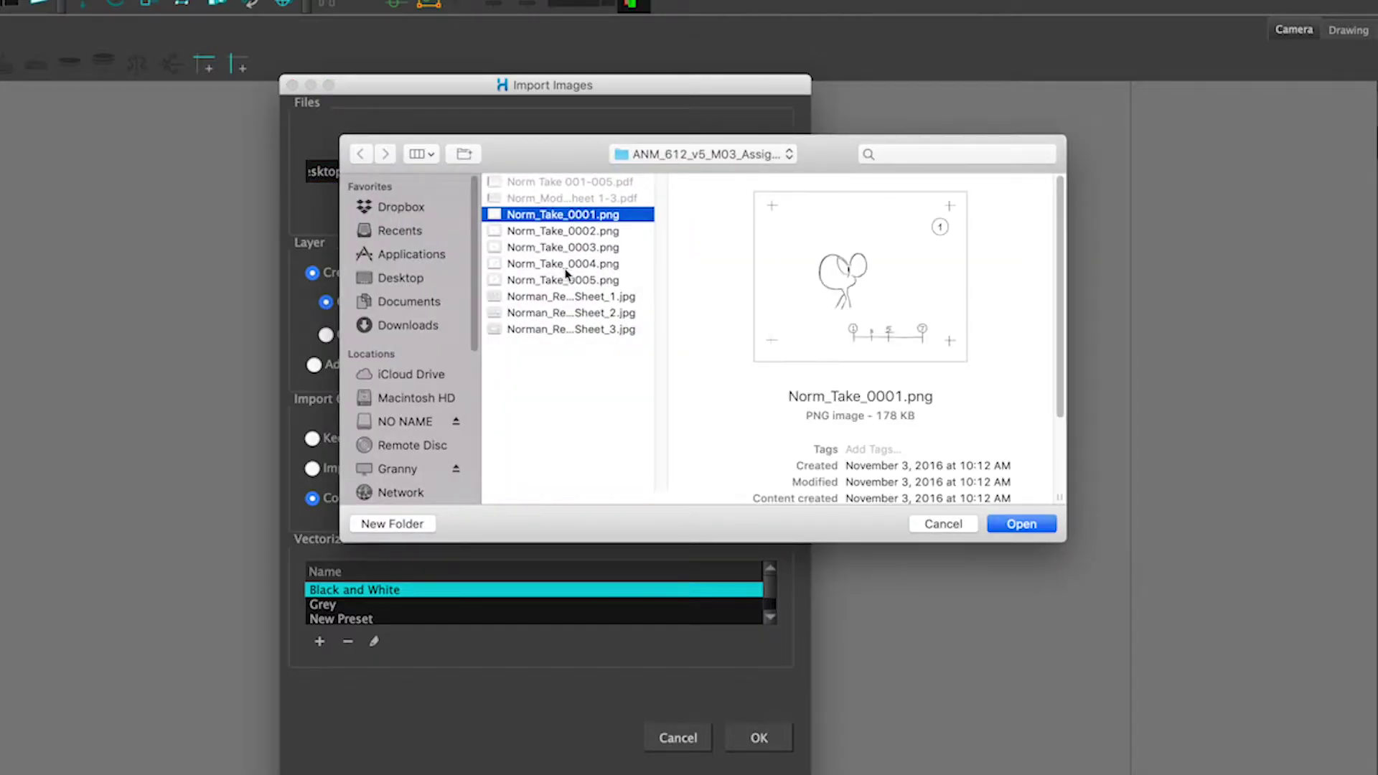
{"action": "left_click", "coordinate": [565, 232]}
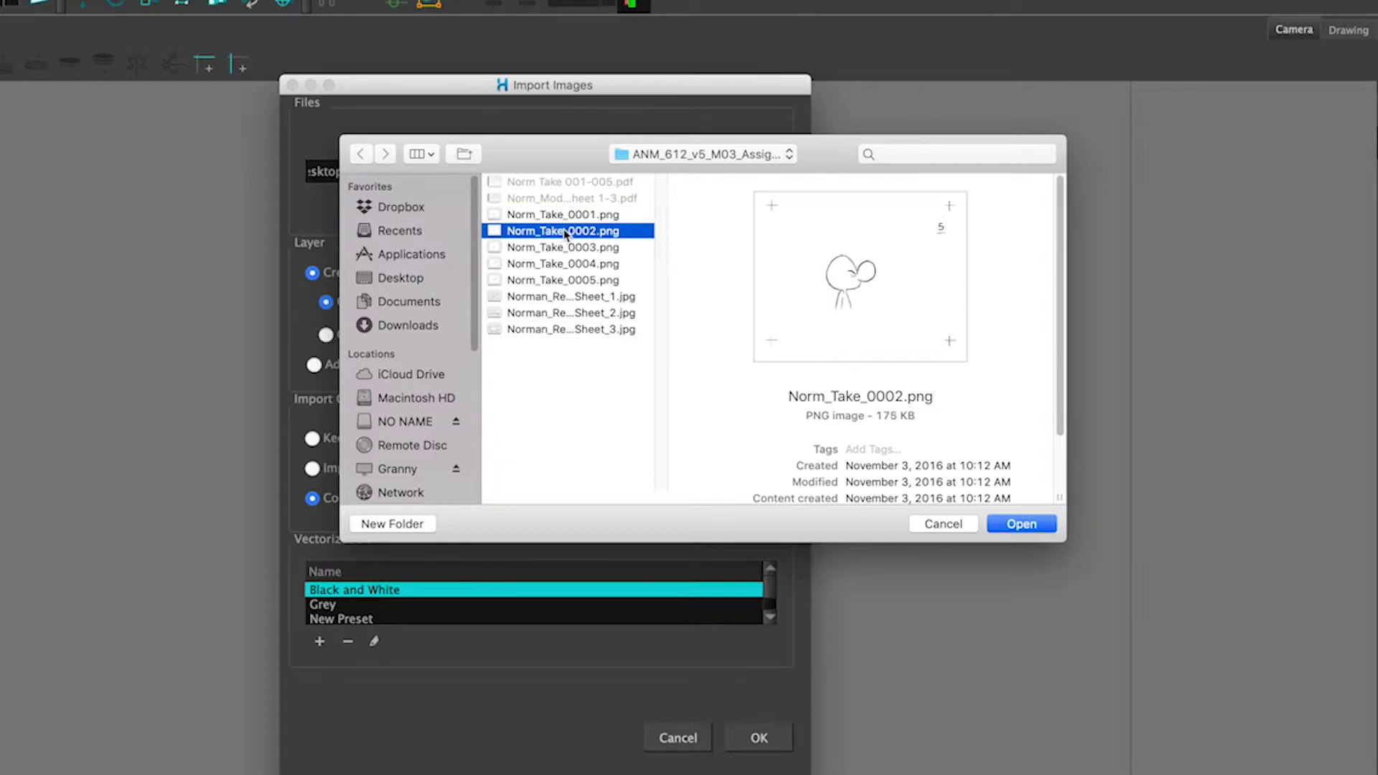
{"action": "key", "text": "Down"}
{"action": "key", "text": "Down"}
{"action": "key", "text": "Down"}
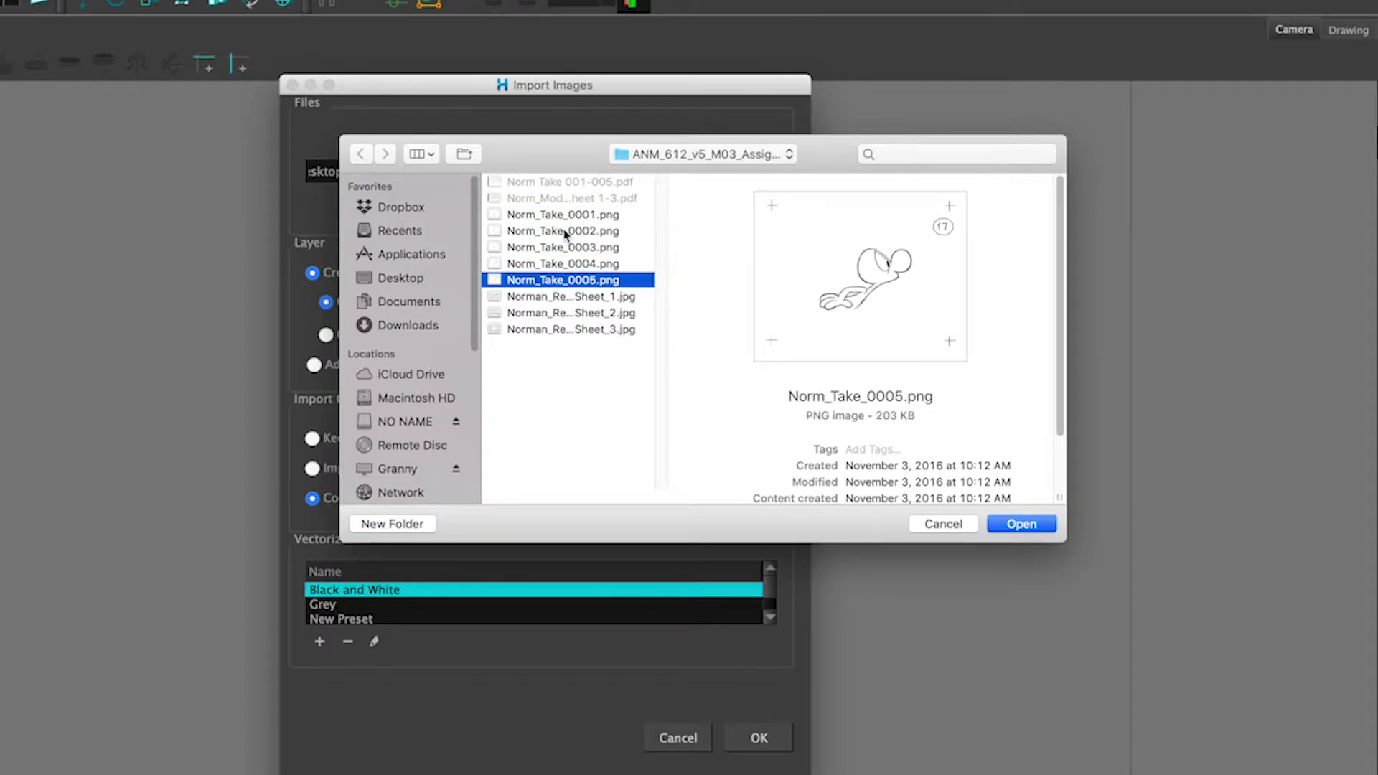
{"action": "left_click", "coordinate": [566, 216], "text": "shift"}
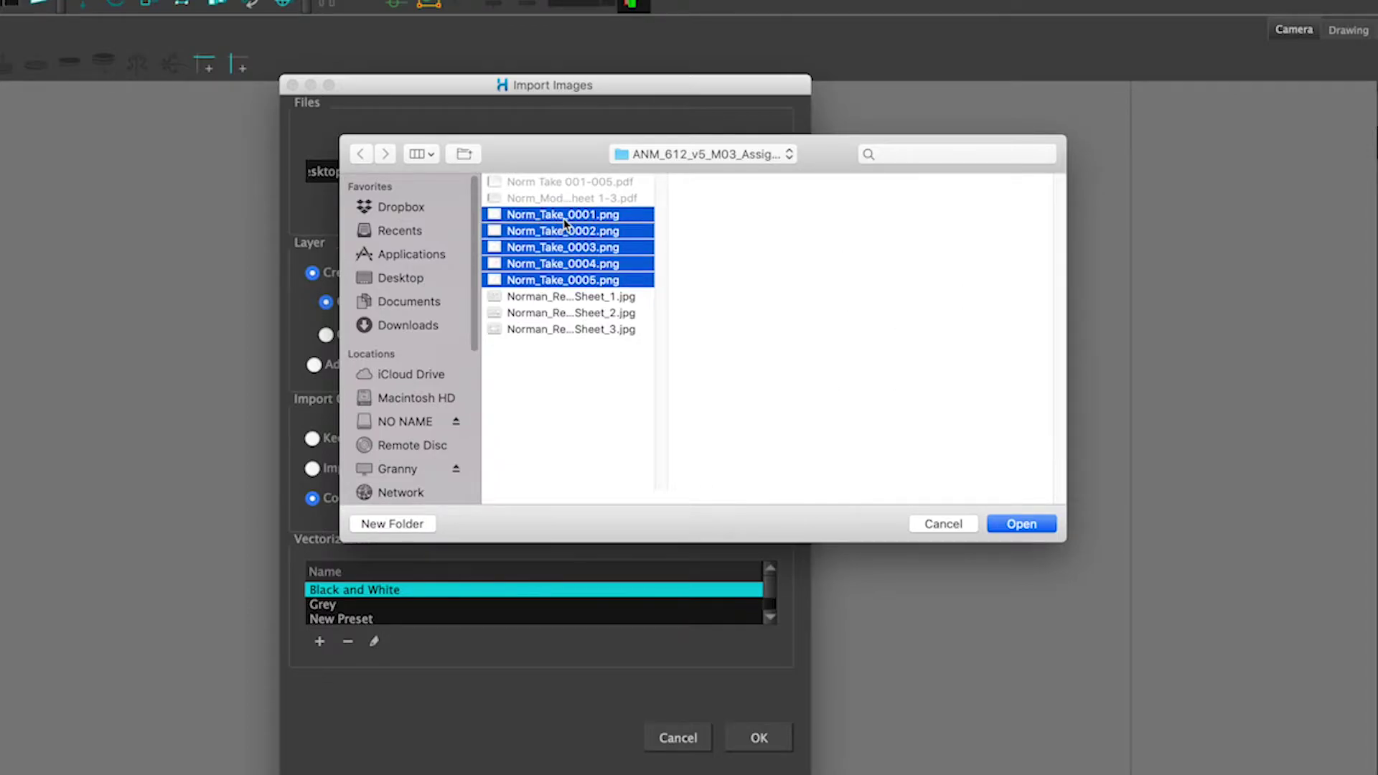
{"action": "left_click", "coordinate": [1026, 524]}
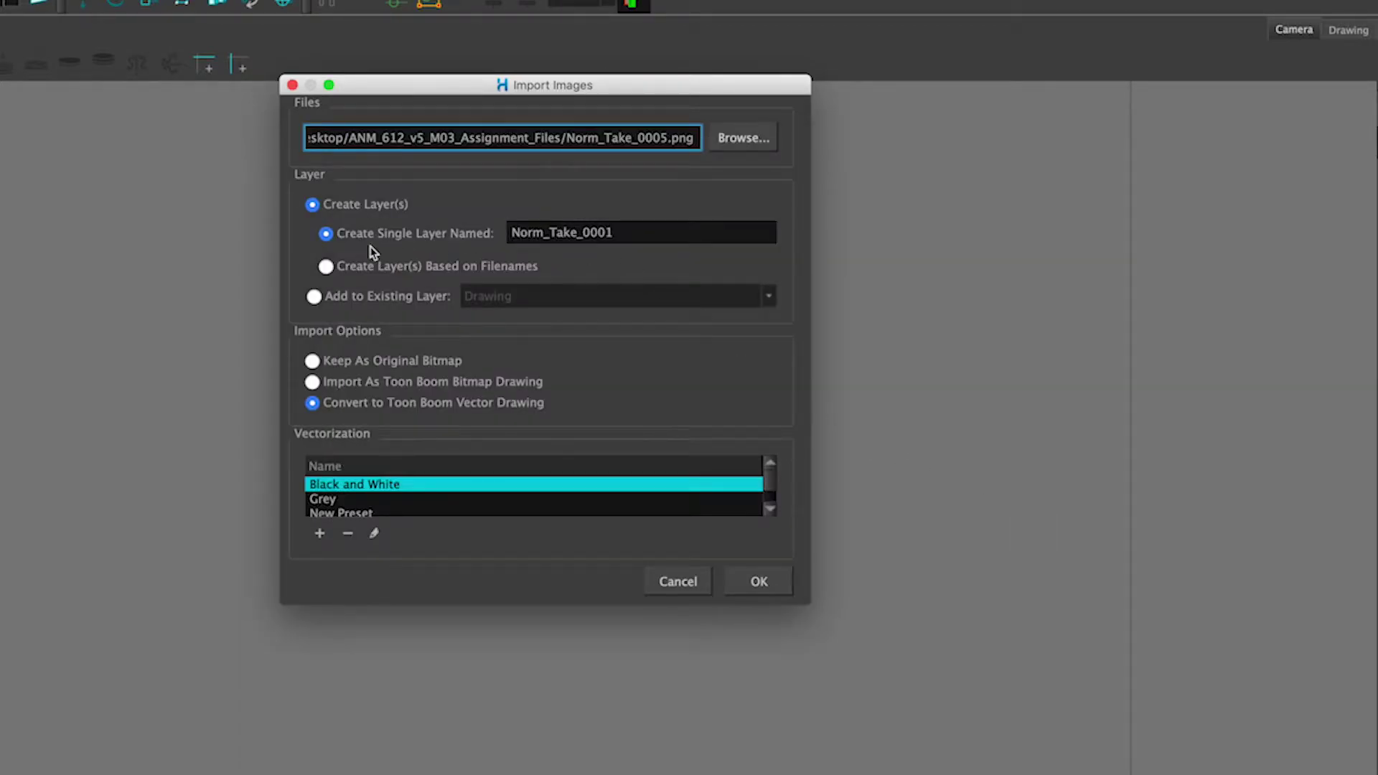
- Try the existing-layer, original bitmap and Toon Boom bitmap options, and return to a new single layer with vector conversion
{"action": "left_click", "coordinate": [313, 297]}
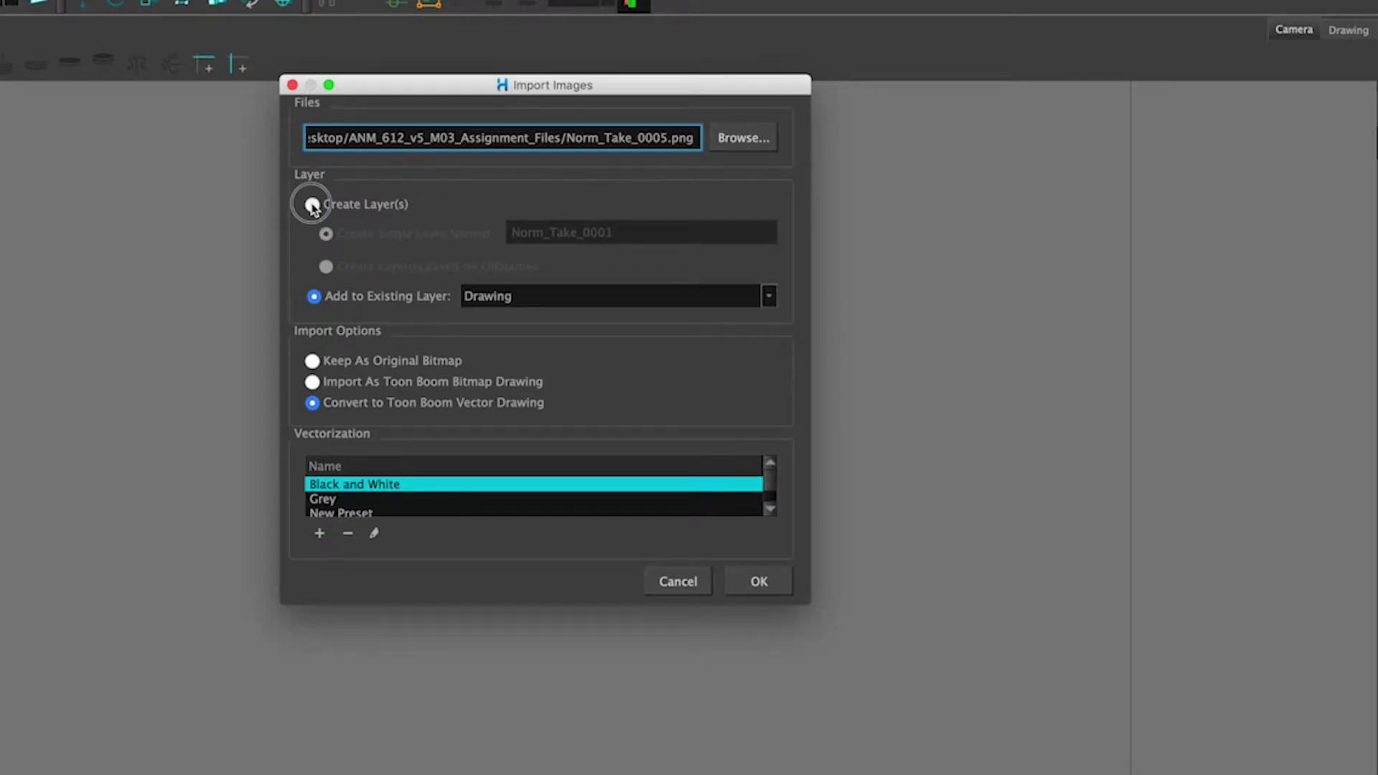
{"action": "left_click", "coordinate": [312, 204]}
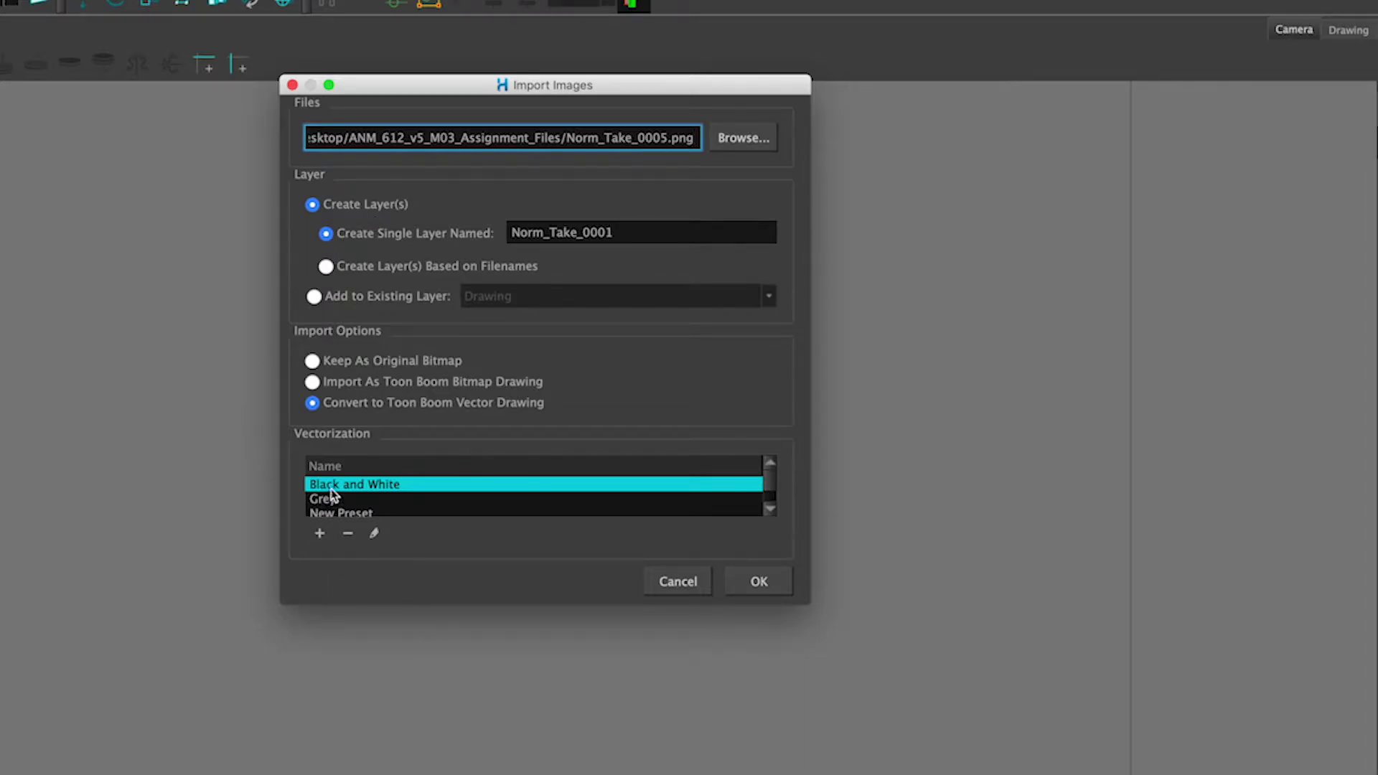
{"action": "left_click", "coordinate": [312, 361]}
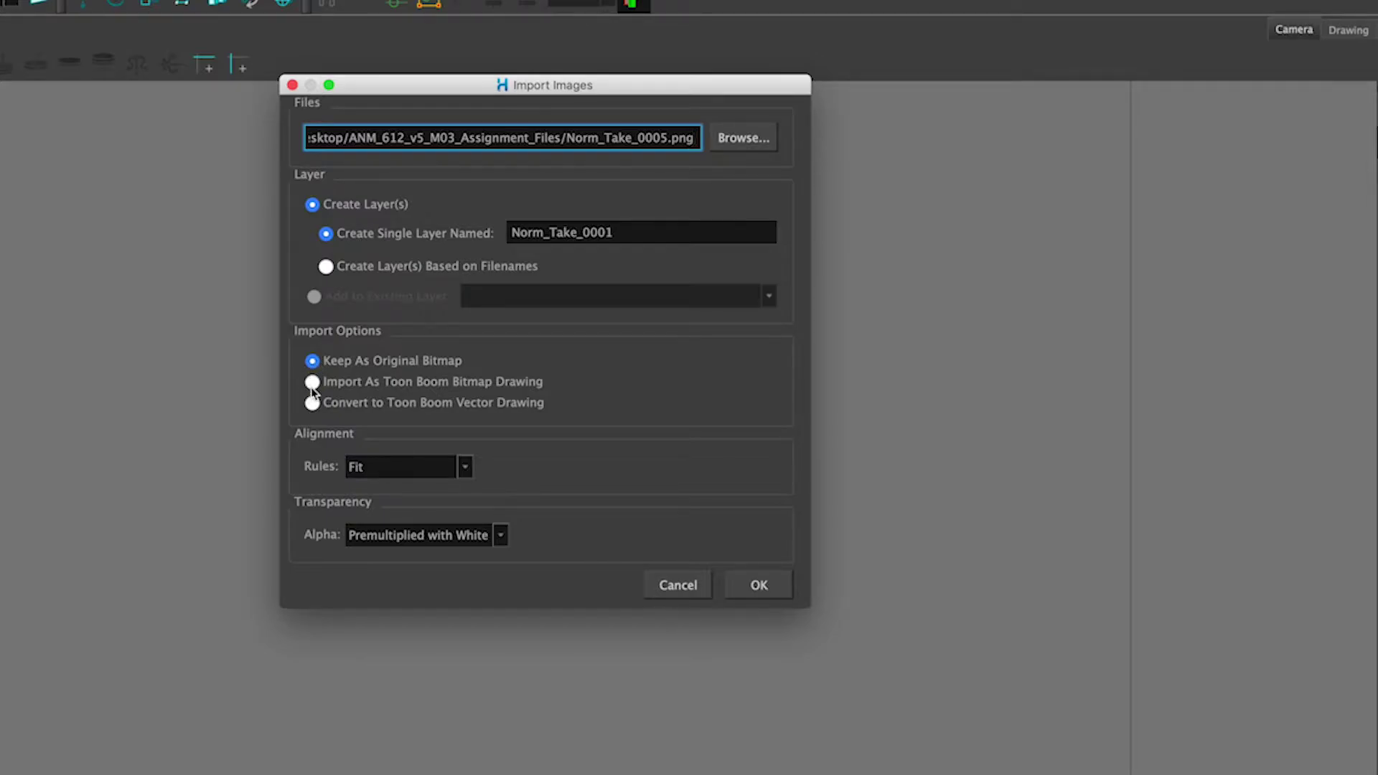
{"action": "left_click", "coordinate": [311, 382]}
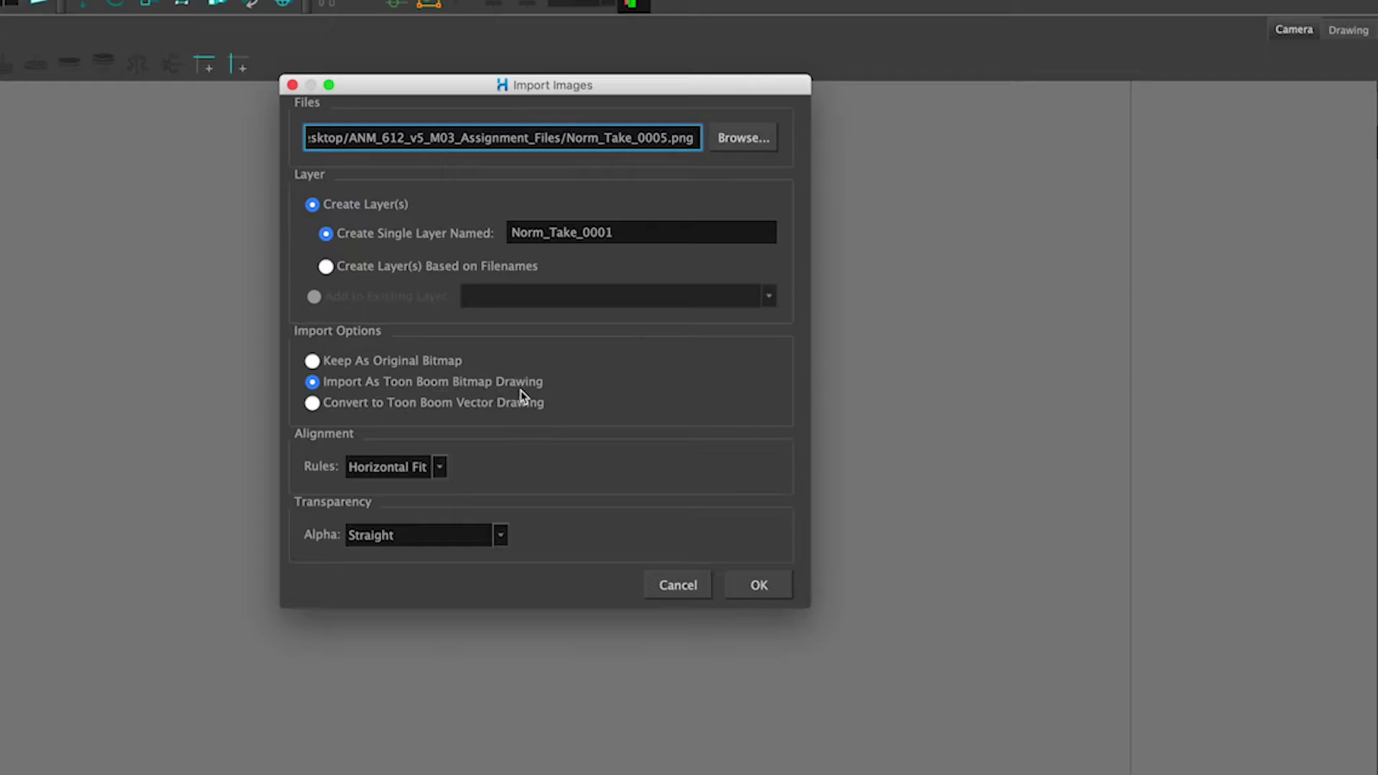
{"action": "left_click", "coordinate": [316, 406]}
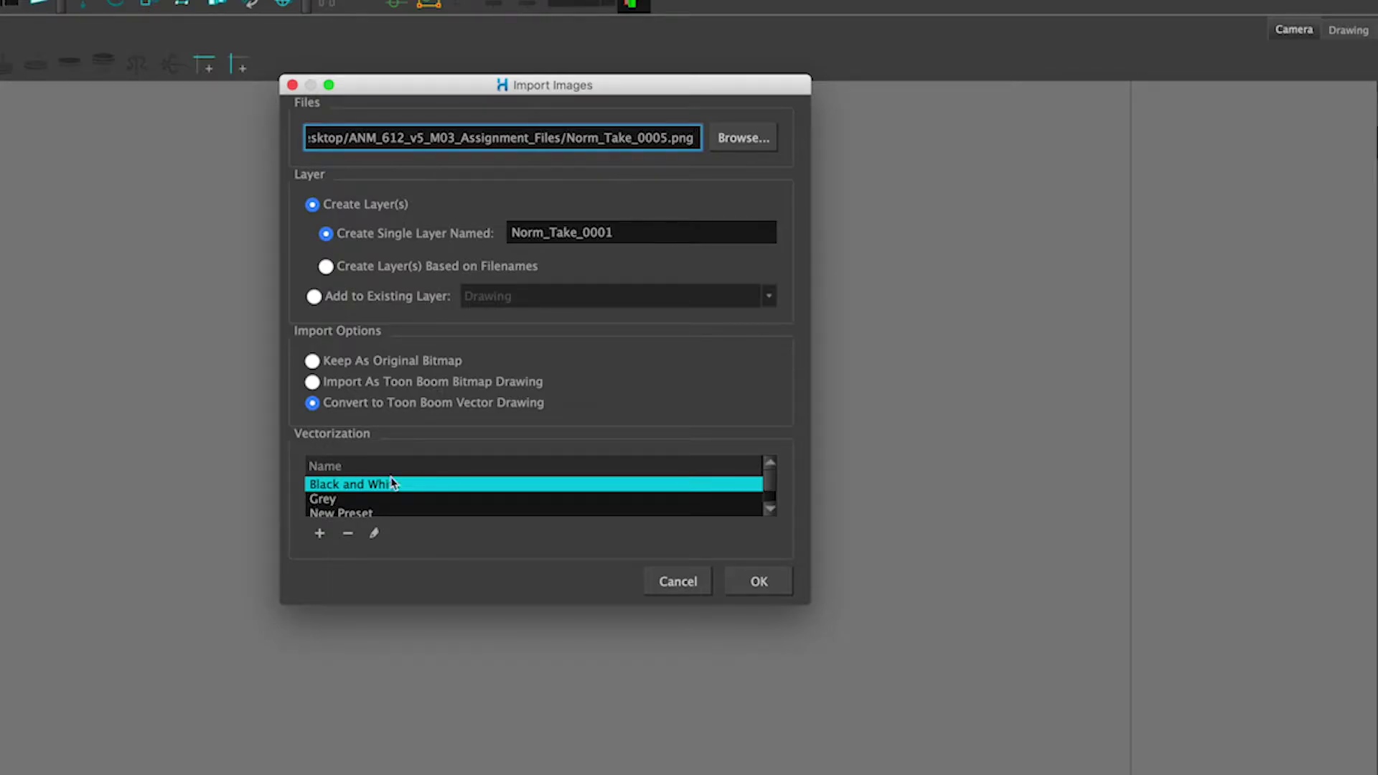
- Choose the Grey vectorization preset for the imported scans
{"action": "left_click", "coordinate": [323, 505]}
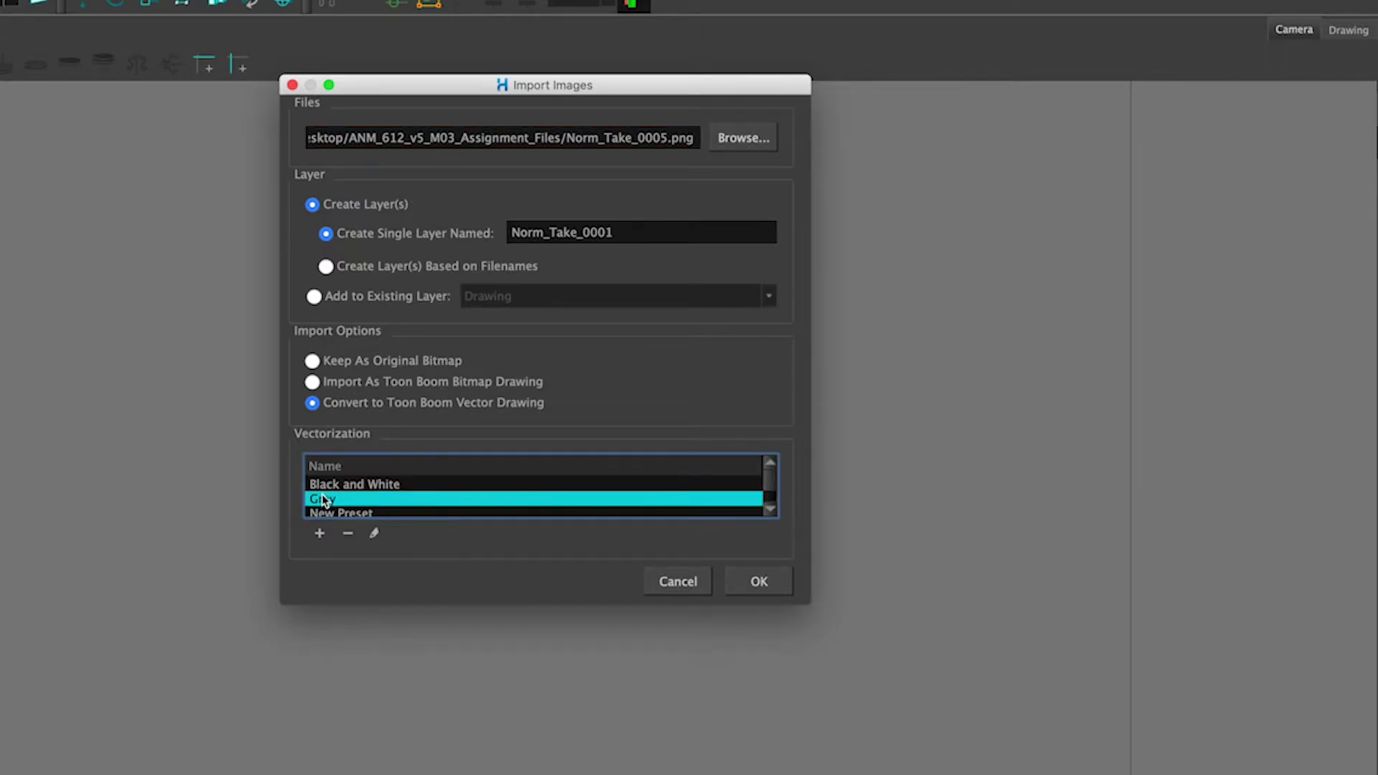
{"action": "left_click", "coordinate": [324, 492]}
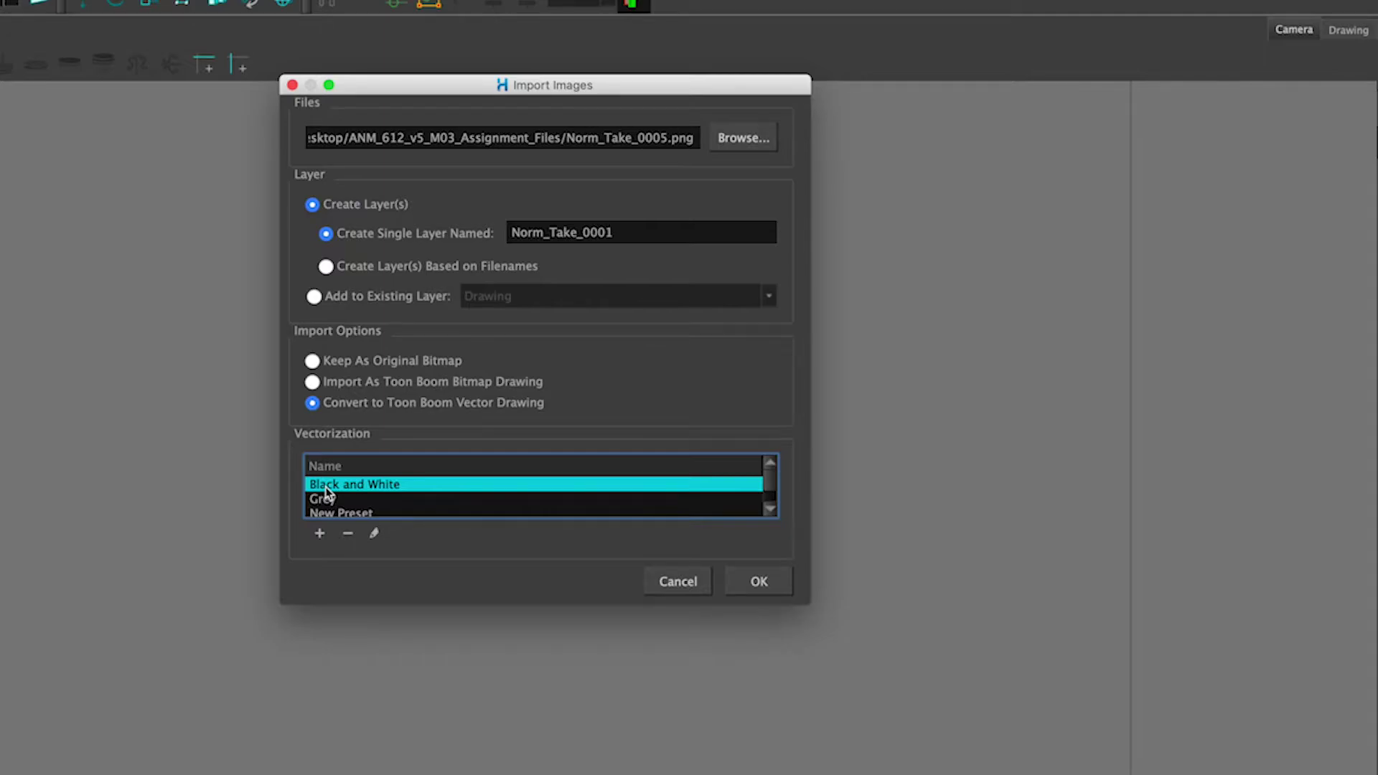
{"action": "left_click", "coordinate": [322, 502]}
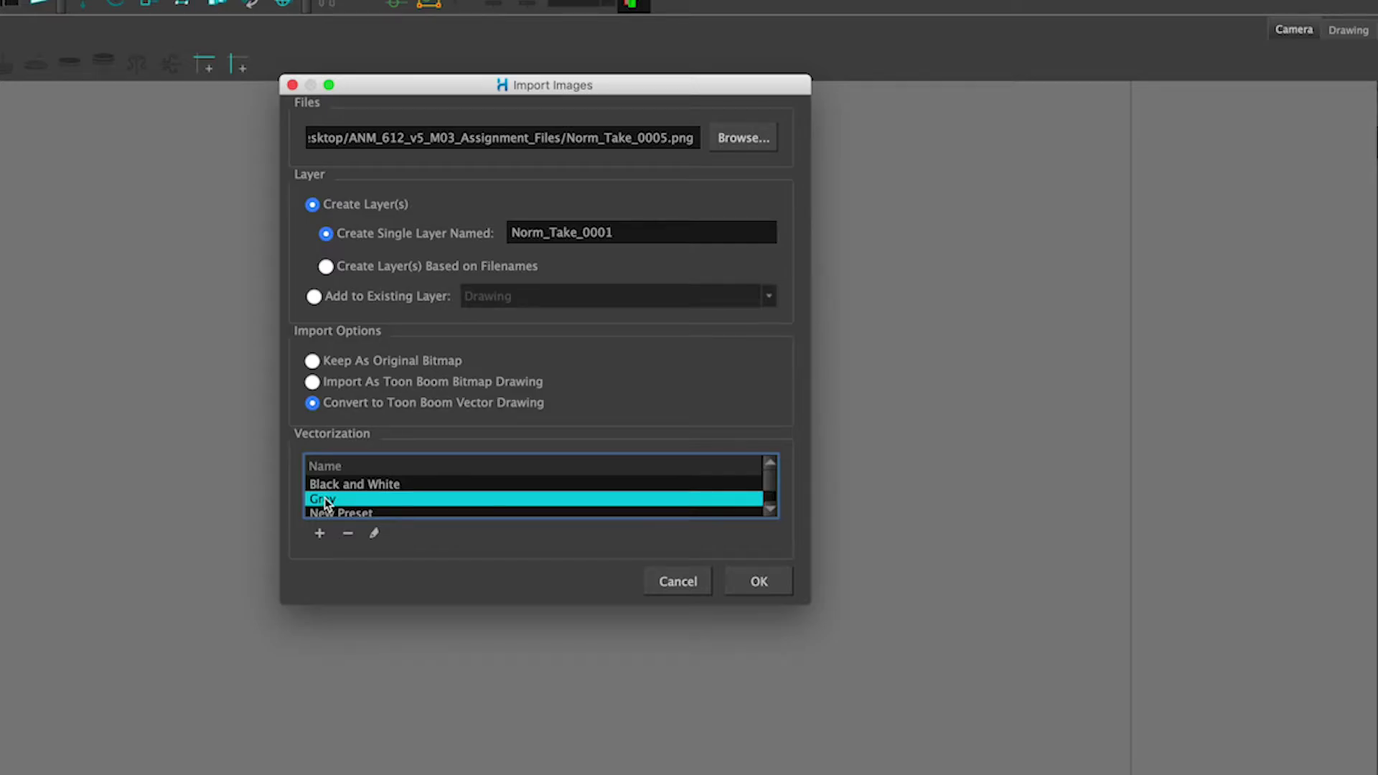
- Preview the first scan's vectorization with the Grey preset's parameters at 1:2 scale
{"action": "left_click", "coordinate": [375, 534]}
{"action": "left_click_drag", "start_coordinate": [679, 2], "coordinate": [643, 64]}
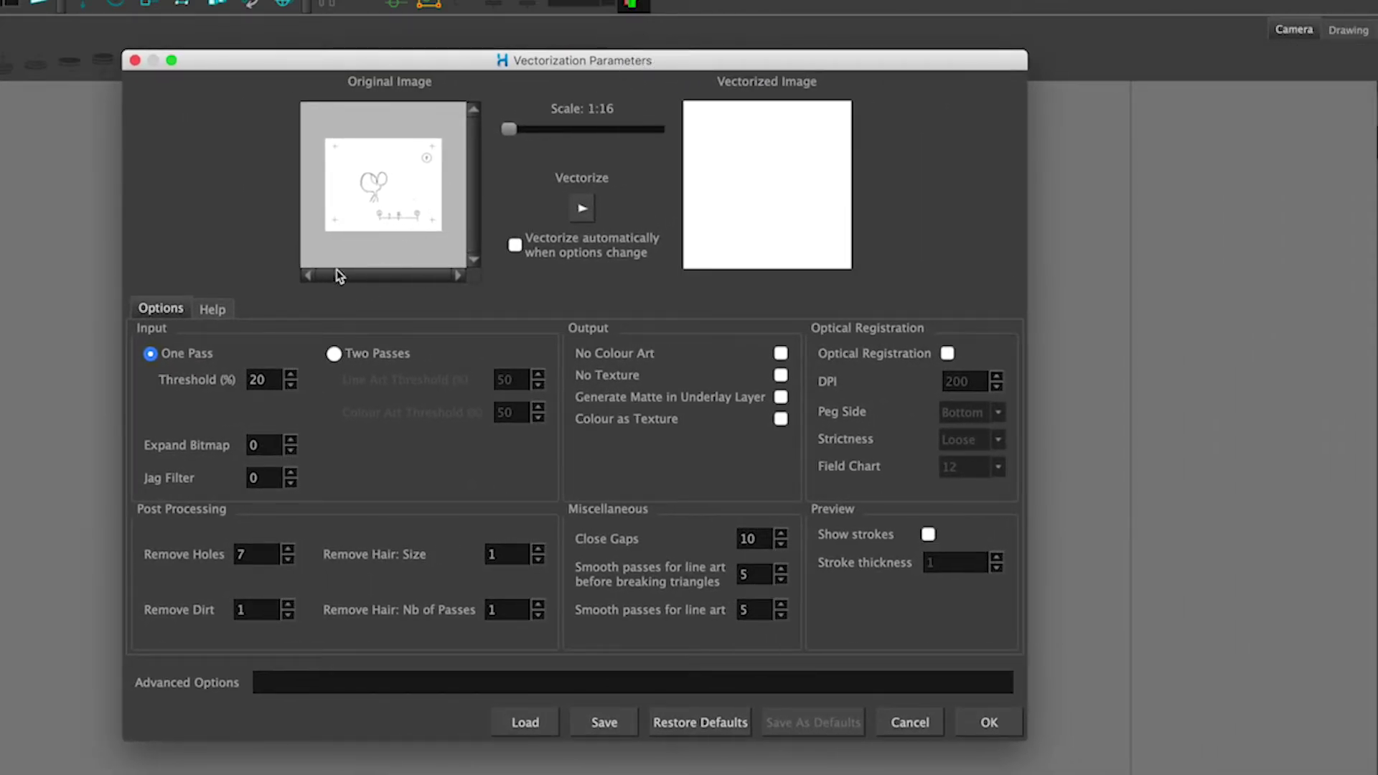
{"action": "left_click", "coordinate": [511, 130]}
{"action": "left_click_drag", "start_coordinate": [512, 132], "coordinate": [563, 133]}
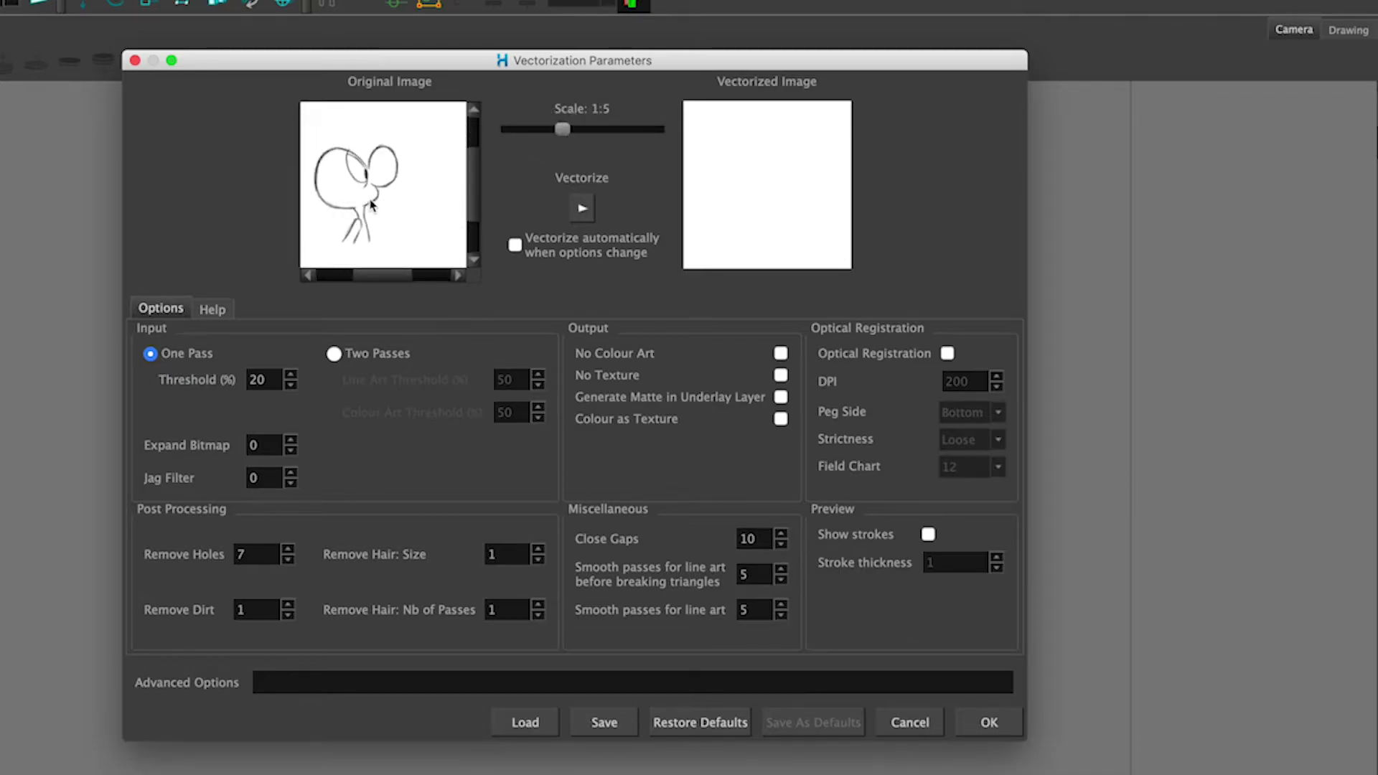
{"action": "mouse_move", "coordinate": [367, 203]}
{"action": "left_mouse_down"}
{"action": "mouse_move", "coordinate": [374, 216]}
{"action": "mouse_move", "coordinate": [376, 185]}
{"action": "mouse_move", "coordinate": [352, 197]}
{"action": "mouse_move", "coordinate": [439, 184]}
{"action": "left_mouse_up"}
{"action": "left_click_drag", "start_coordinate": [563, 130], "coordinate": [578, 131]}
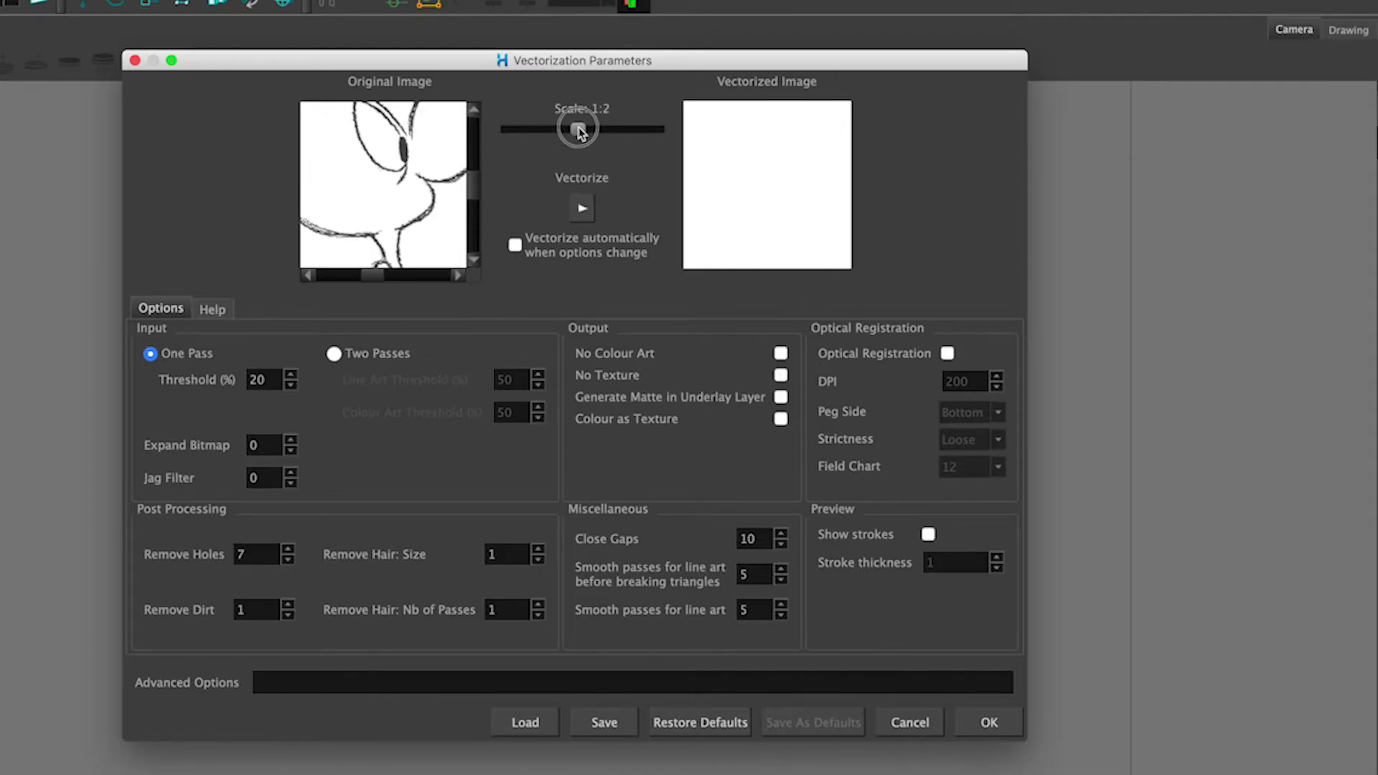
{"action": "left_click", "coordinate": [580, 209]}
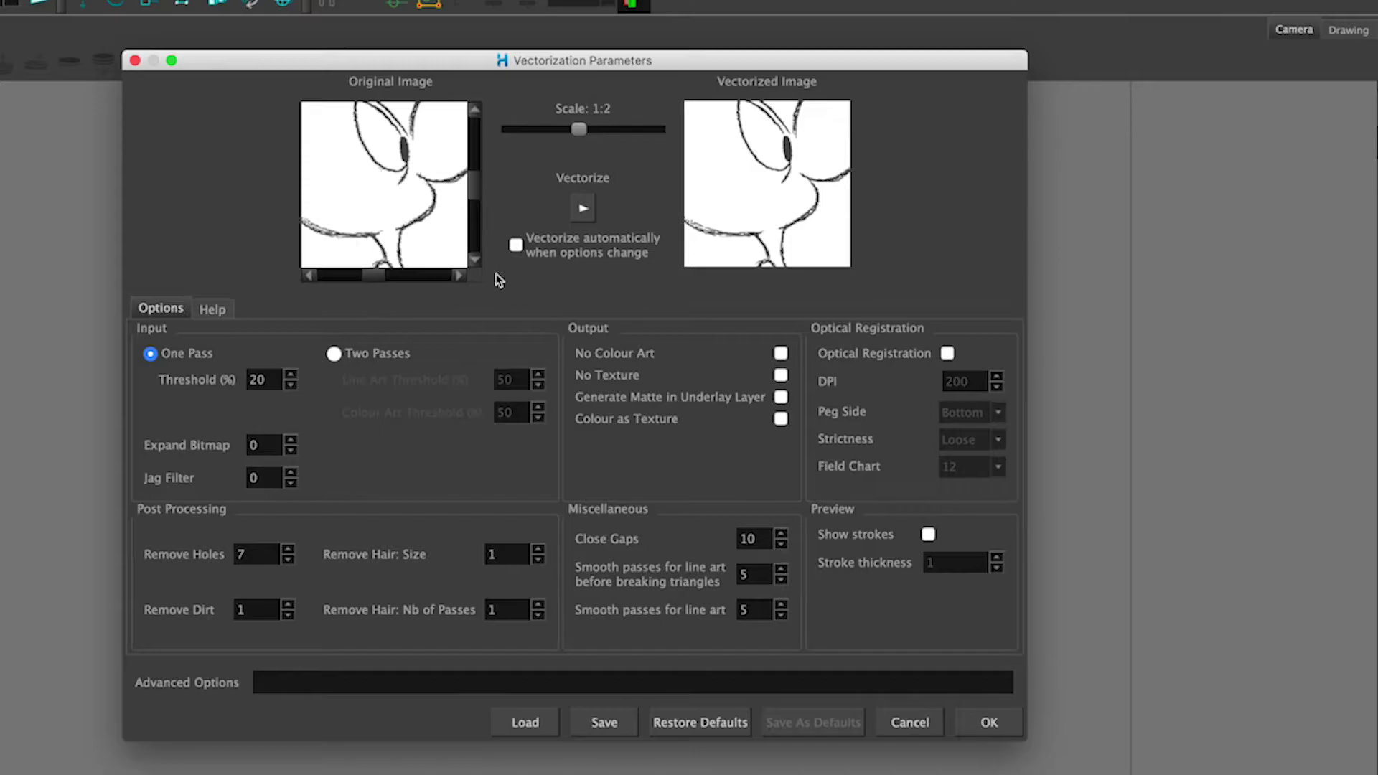
{"action": "left_click", "coordinate": [990, 725]}
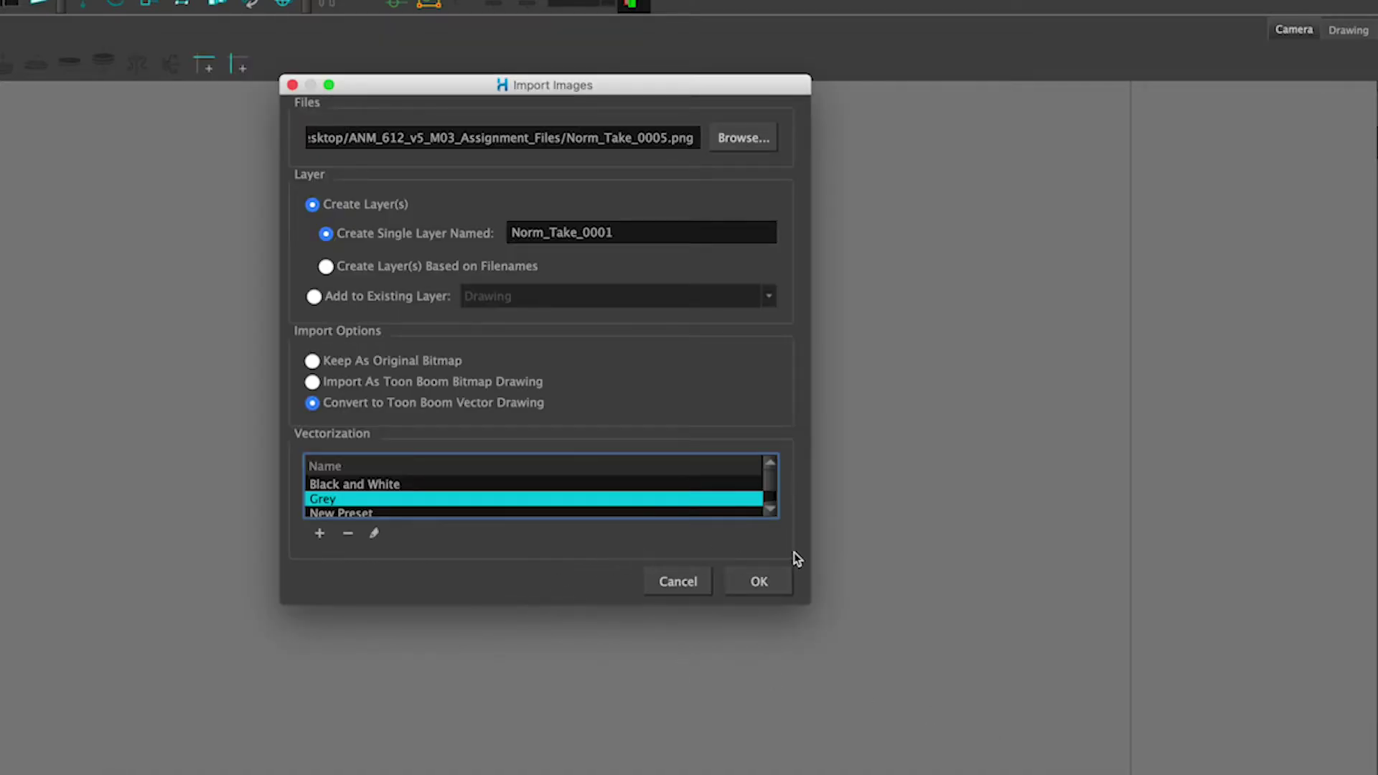
- Complete the import and move the Norm_Take_0001 layer above the Drawing layer
{"action": "left_click", "coordinate": [759, 583]}
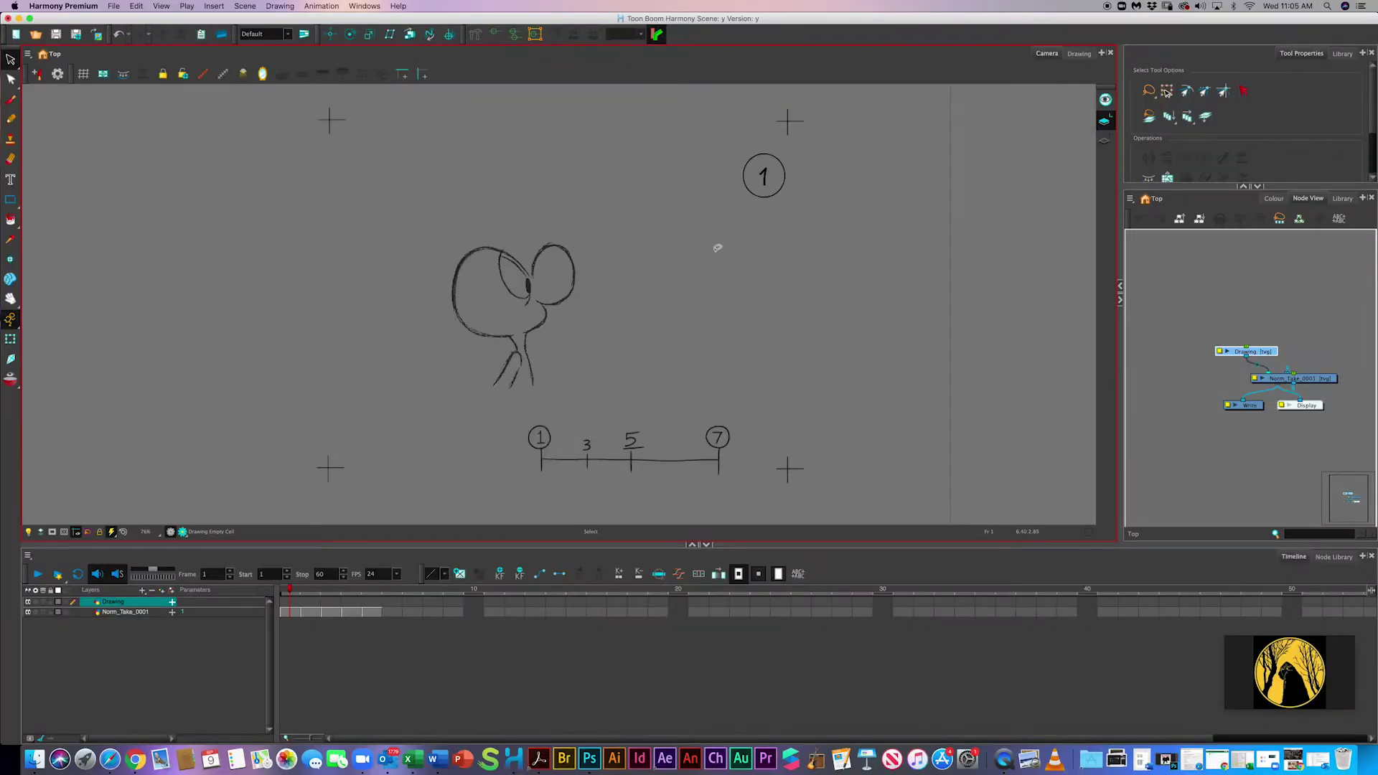
{"action": "left_click", "coordinate": [130, 609]}
{"action": "left_click_drag", "start_coordinate": [113, 616], "coordinate": [137, 590]}
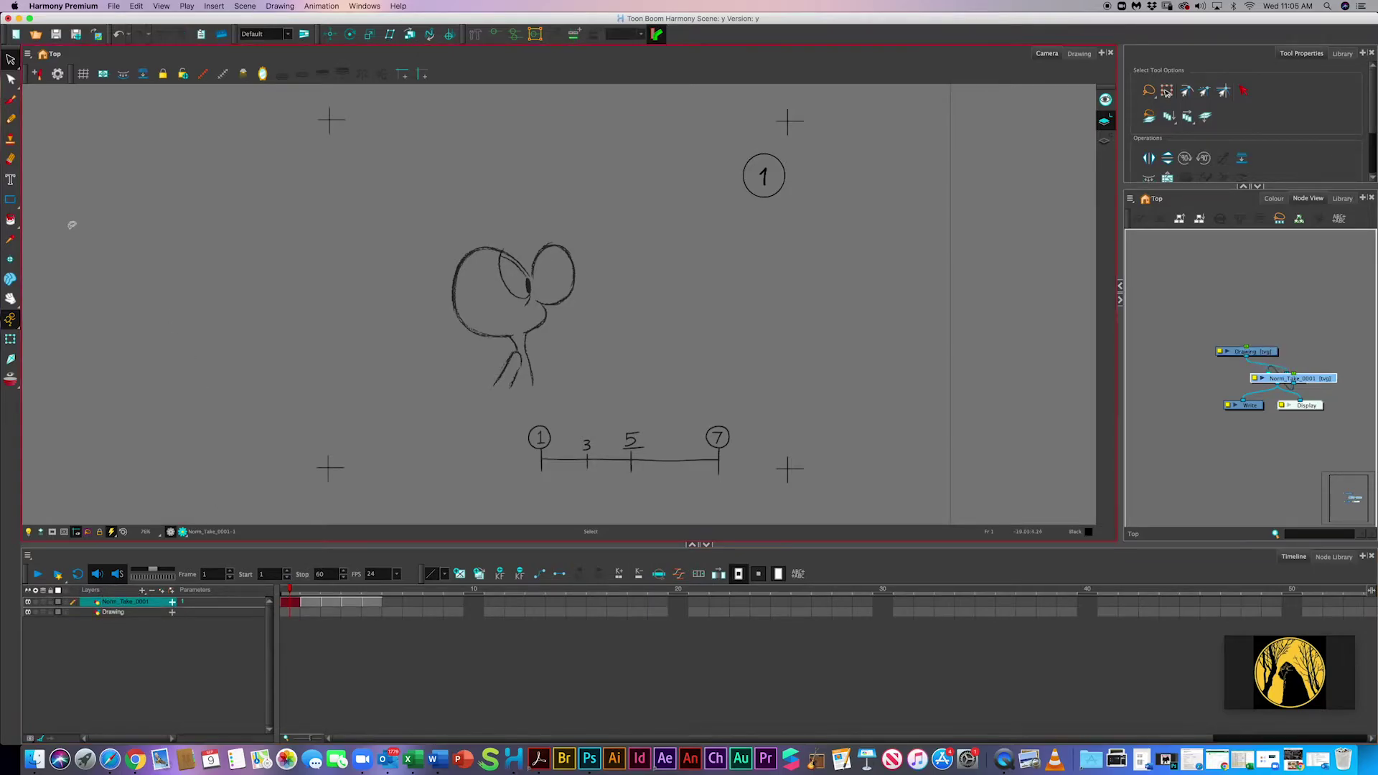
- Test freehand brush strokes over the character on the Norm_Take_0001 layer, including a red scribble, and undo them
{"action": "left_click", "coordinate": [10, 101]}
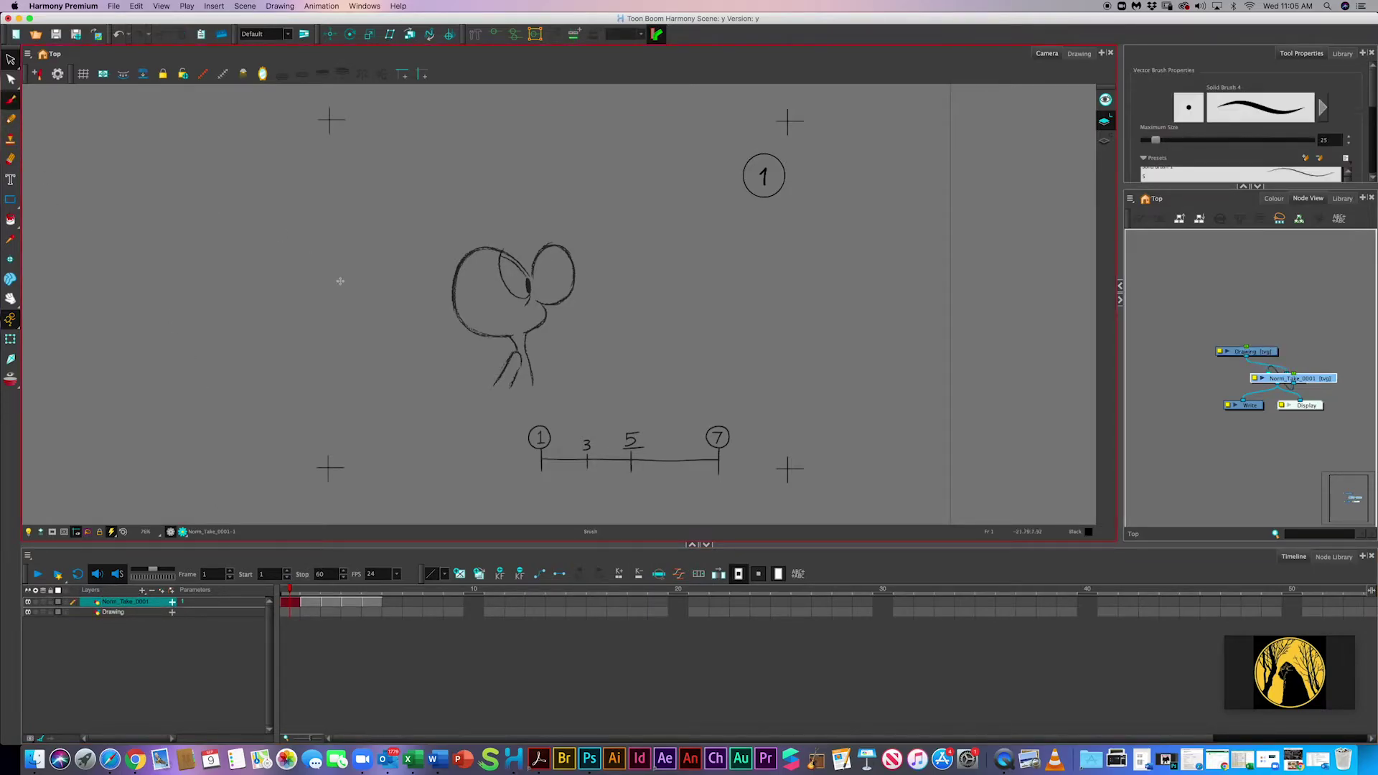
{"action": "mouse_move", "coordinate": [311, 277]}
{"action": "left_mouse_down"}
{"action": "mouse_move", "coordinate": [436, 324]}
{"action": "mouse_move", "coordinate": [811, 351]}
{"action": "mouse_move", "coordinate": [620, 249]}
{"action": "mouse_move", "coordinate": [570, 396]}
{"action": "mouse_move", "coordinate": [442, 283]}
{"action": "mouse_move", "coordinate": [408, 329]}
{"action": "mouse_move", "coordinate": [466, 328]}
{"action": "left_mouse_up"}
{"action": "key", "text": "super+z"}
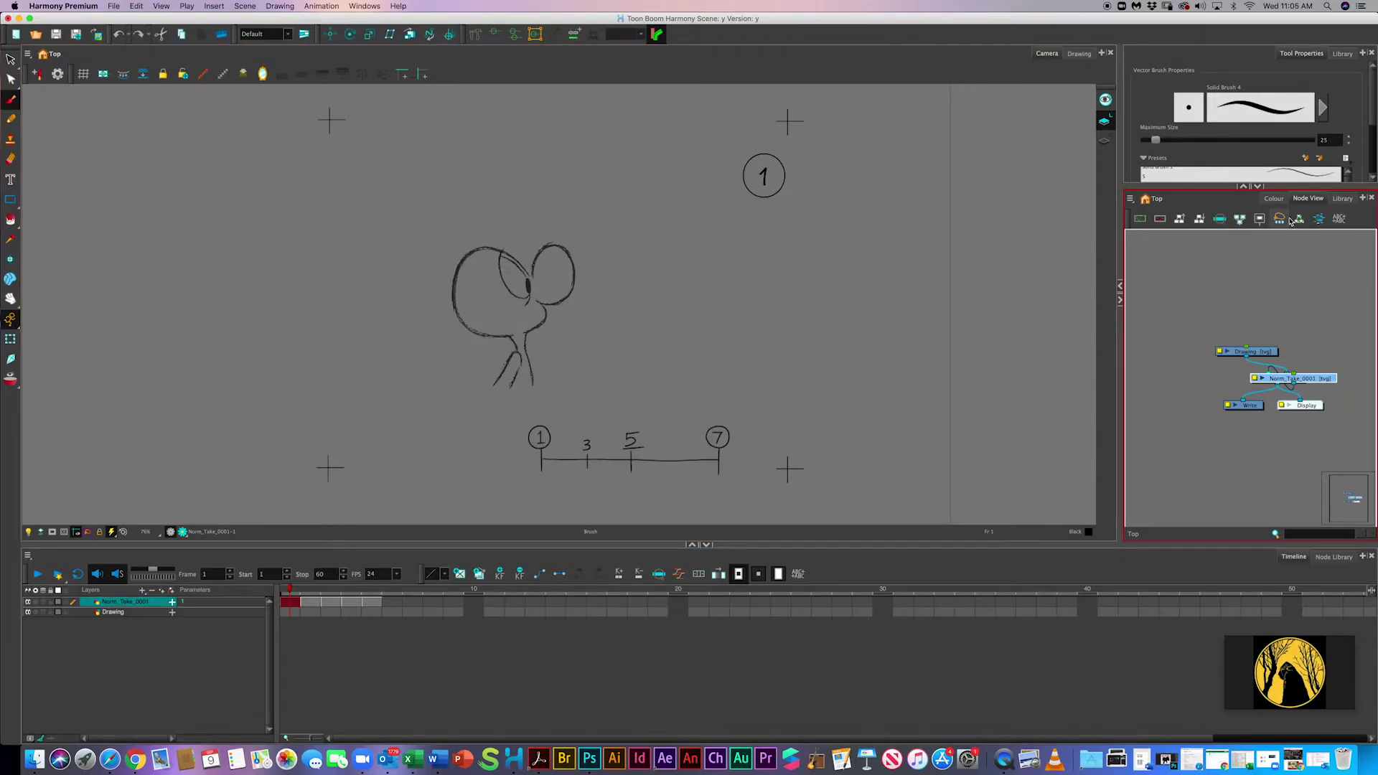
{"action": "left_click", "coordinate": [1273, 199]}
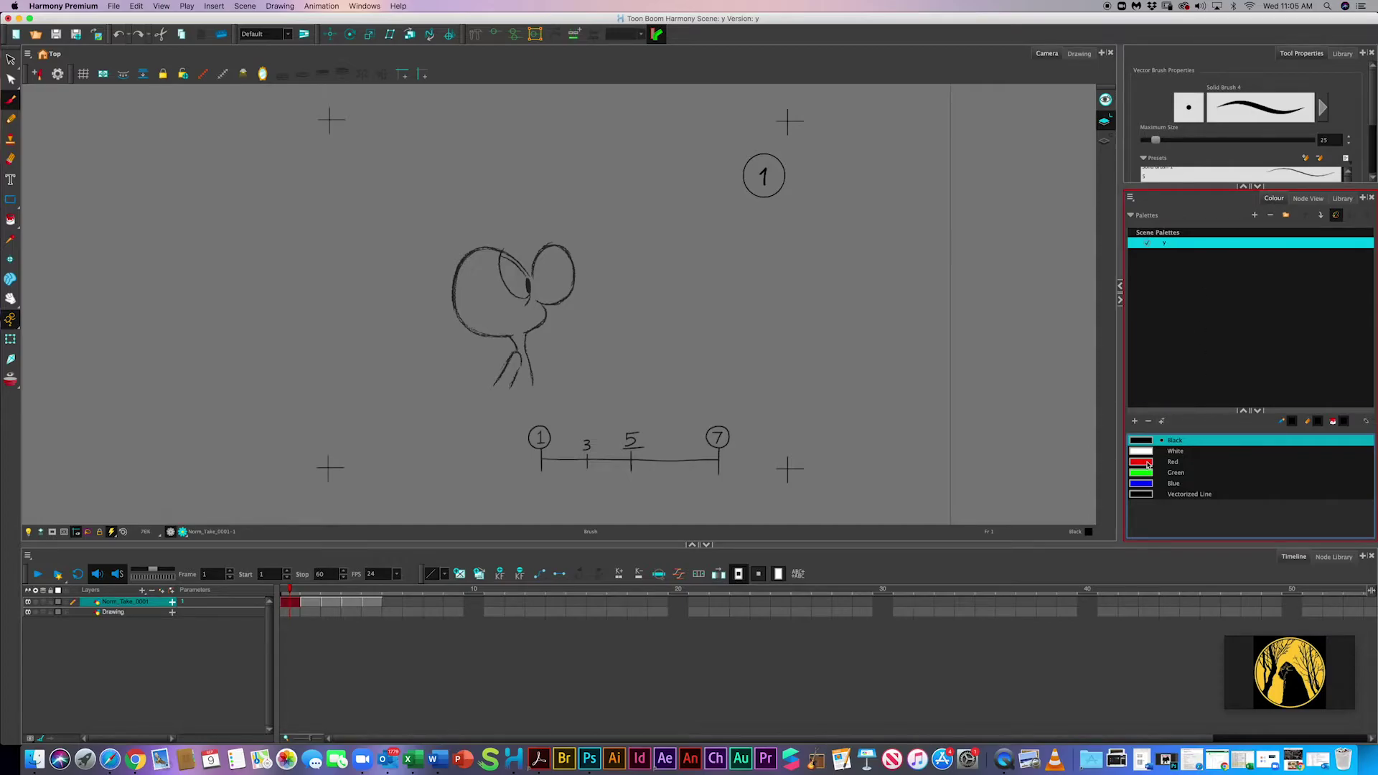
{"action": "left_click", "coordinate": [1147, 463]}
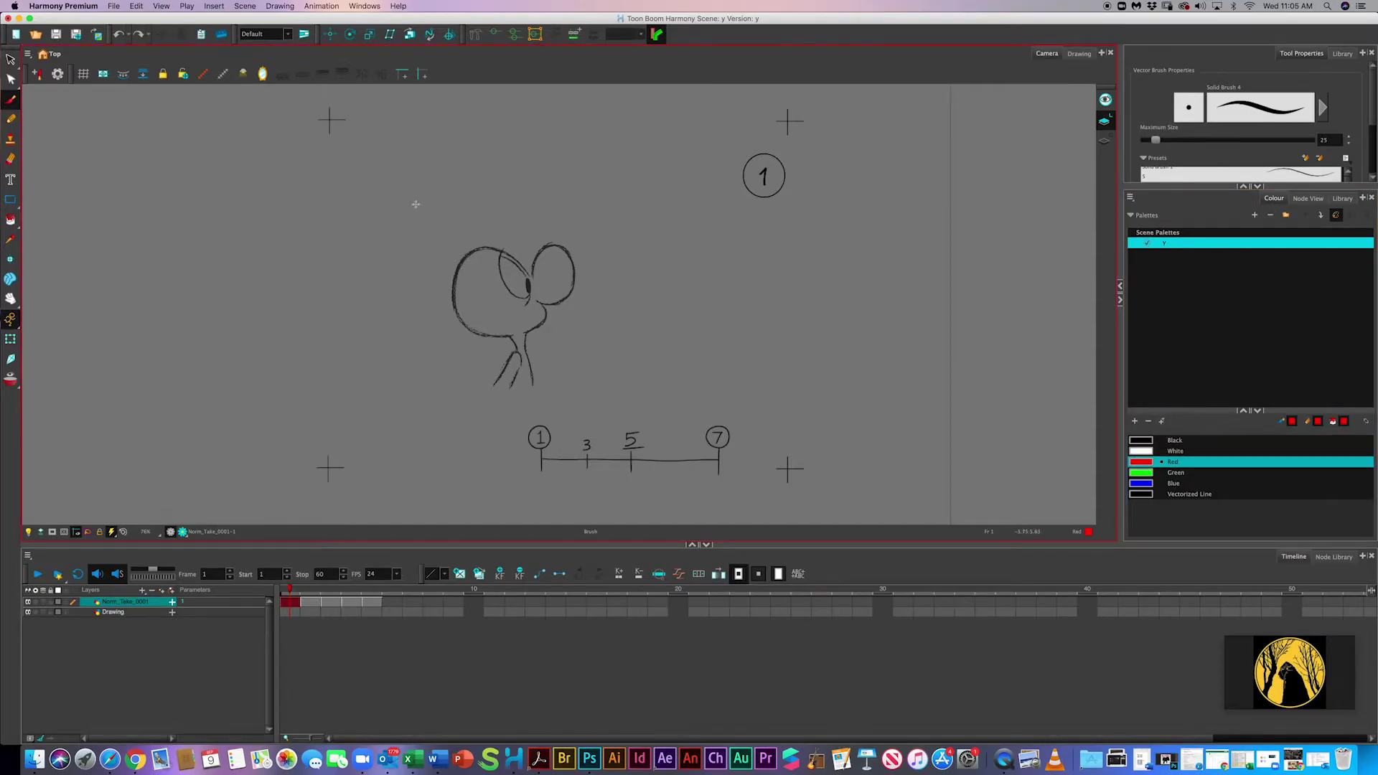
{"action": "mouse_move", "coordinate": [392, 200]}
{"action": "left_mouse_down"}
{"action": "mouse_move", "coordinate": [544, 285]}
{"action": "mouse_move", "coordinate": [502, 352]}
{"action": "mouse_move", "coordinate": [460, 294]}
{"action": "mouse_move", "coordinate": [560, 262]}
{"action": "left_mouse_up"}
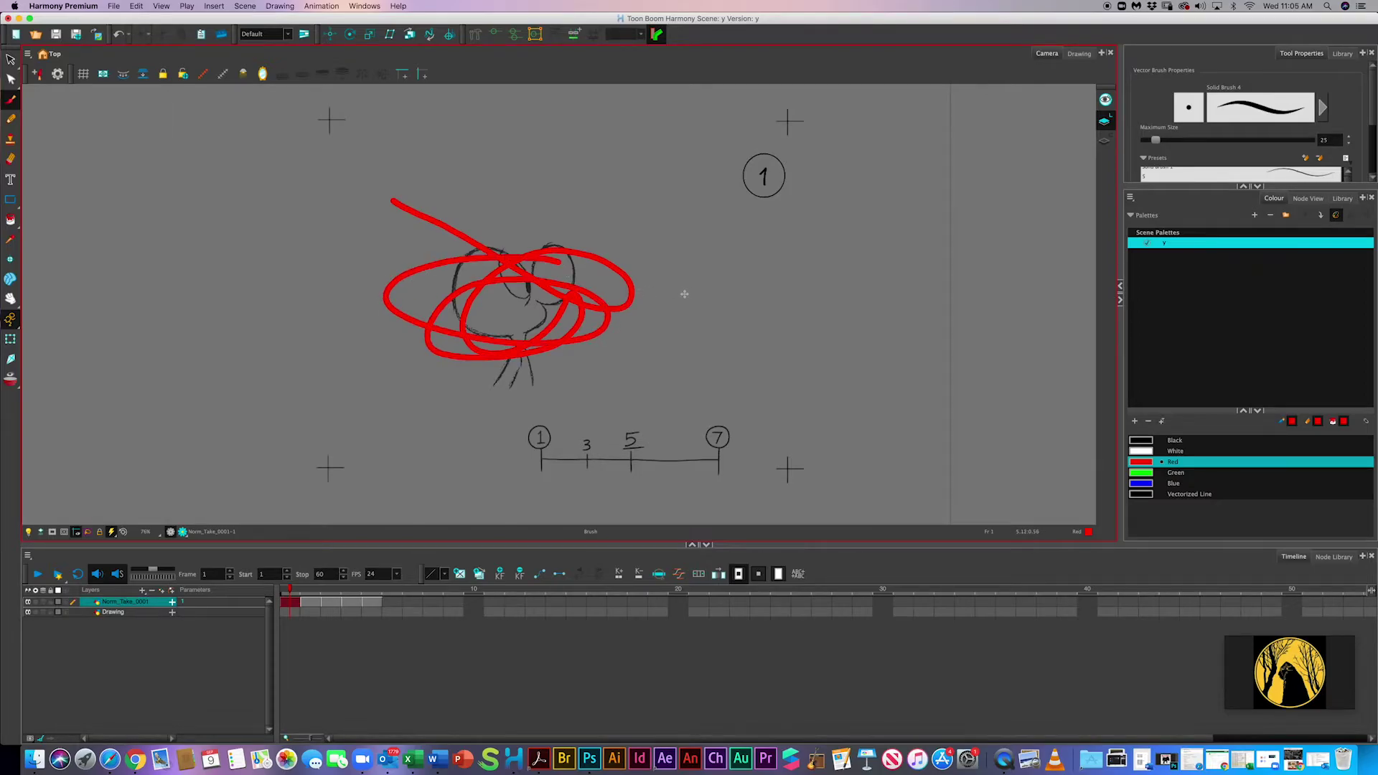
{"action": "key", "text": "super+z"}
- Test a red brush scribble on the Drawing layer beneath the scanned character and undo it
{"action": "left_click", "coordinate": [122, 612]}
{"action": "mouse_move", "coordinate": [374, 292]}
{"action": "left_mouse_down"}
{"action": "mouse_move", "coordinate": [624, 310]}
{"action": "mouse_move", "coordinate": [438, 253]}
{"action": "mouse_move", "coordinate": [434, 295]}
{"action": "left_mouse_up"}
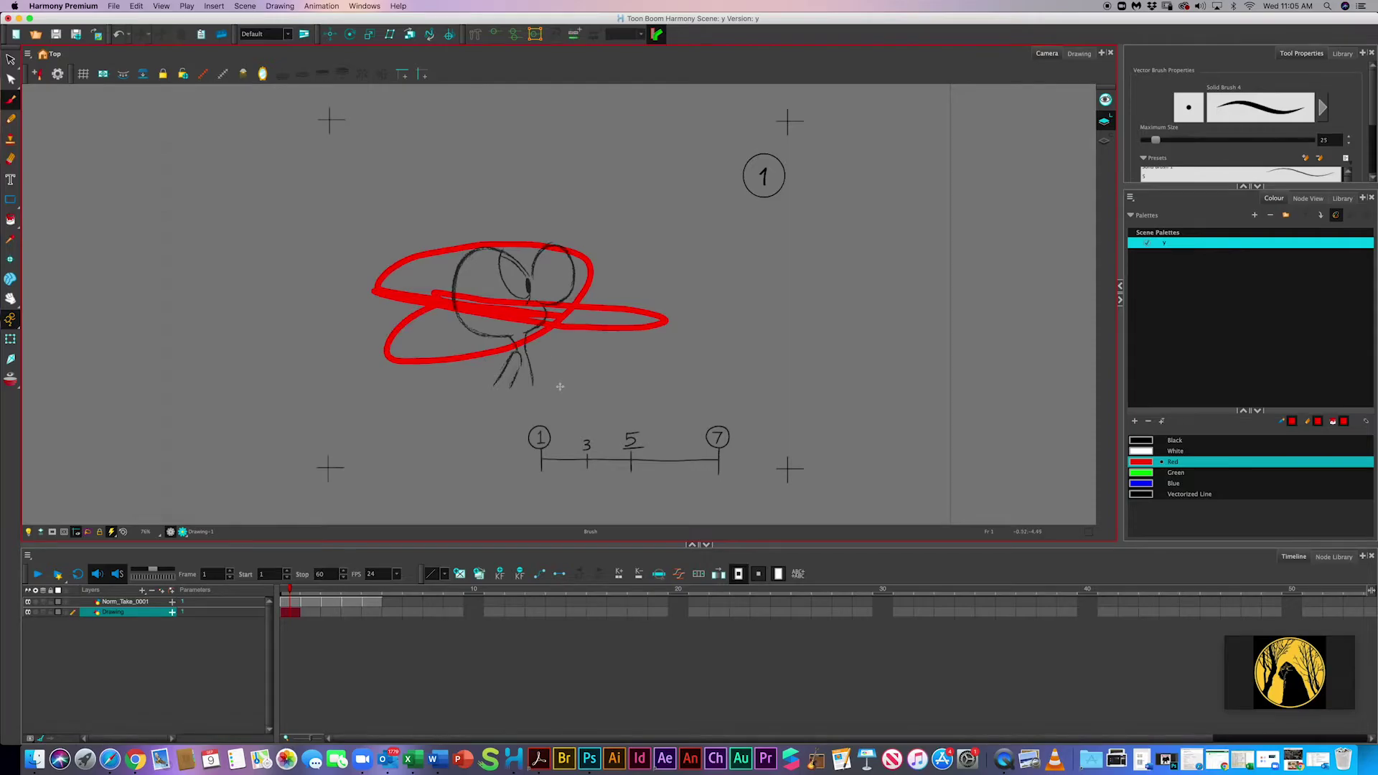
{"action": "key", "text": "super+z"}
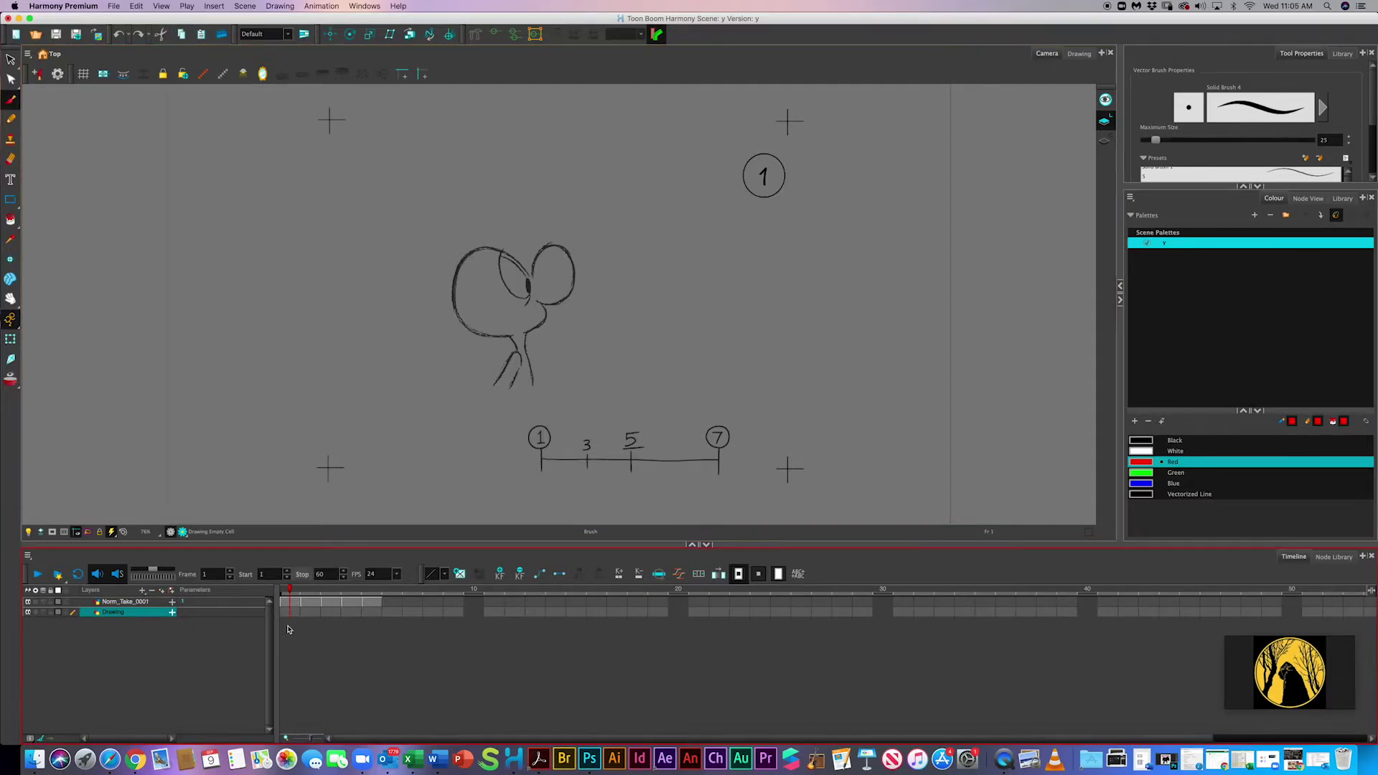
- Extend the Norm_Take_0001 exposures so the five drawings start at frames 1, 5, 9, 12 and 16, with the last held through frame 20
{"action": "mouse_move", "coordinate": [290, 591]}
{"action": "left_mouse_down"}
{"action": "mouse_move", "coordinate": [371, 590]}
{"action": "mouse_move", "coordinate": [290, 590]}
{"action": "left_mouse_up"}
{"action": "left_click", "coordinate": [136, 600]}
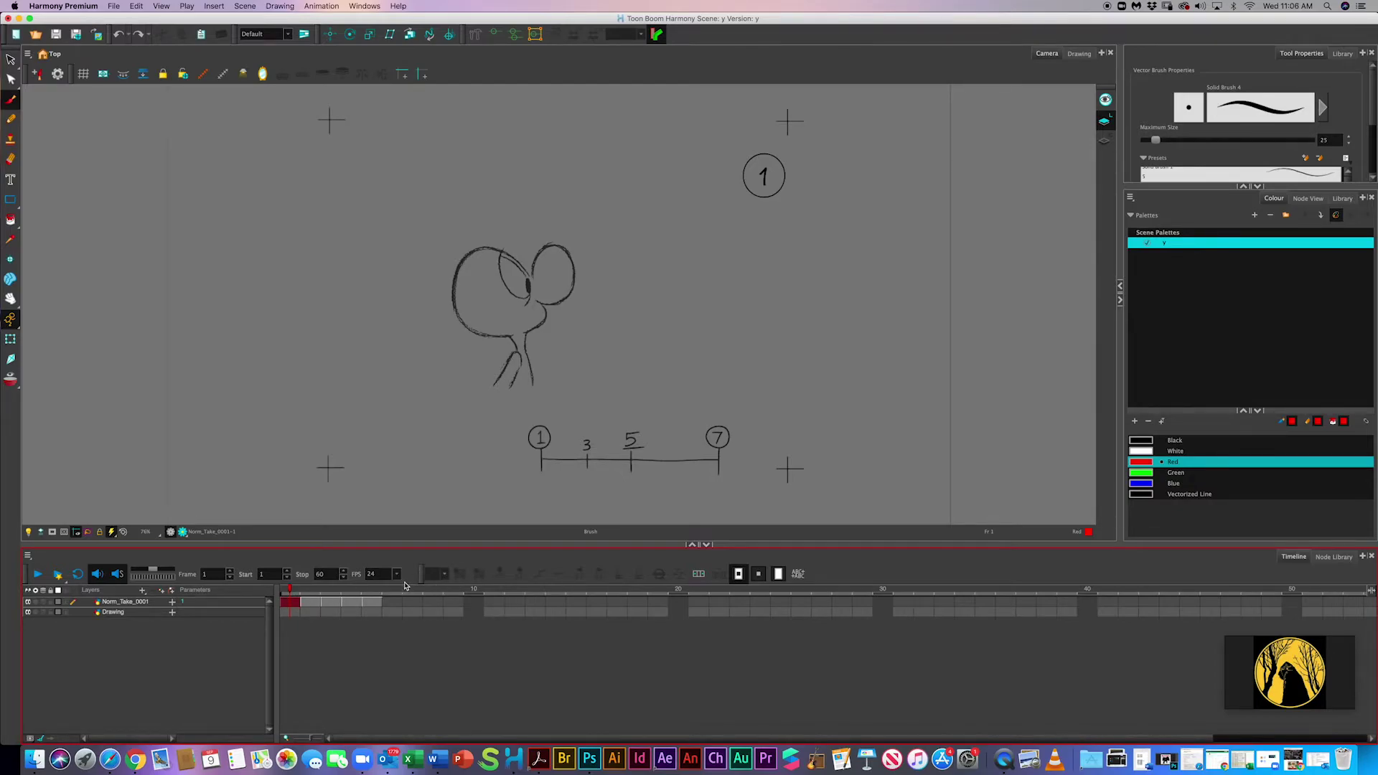
{"action": "left_click", "coordinate": [137, 604]}
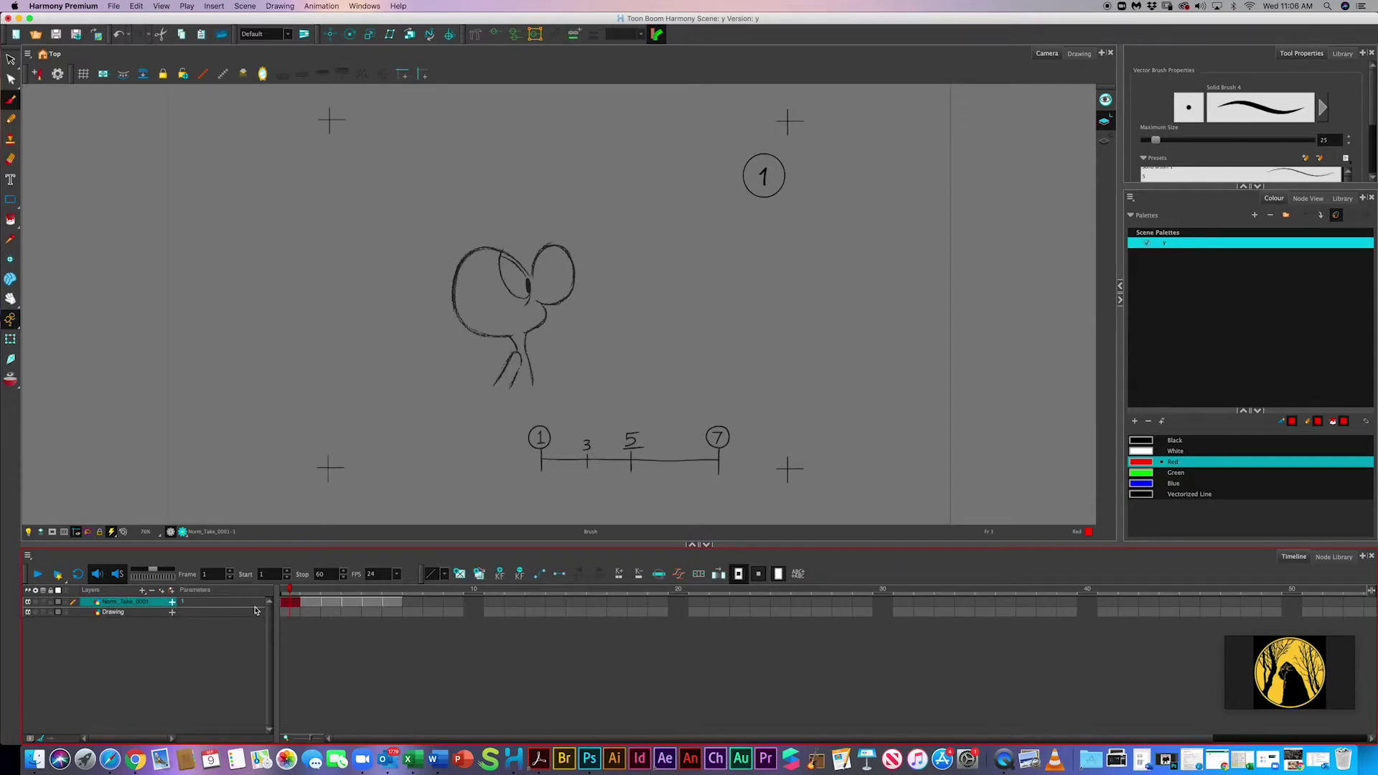
{"action": "left_click", "coordinate": [373, 605]}
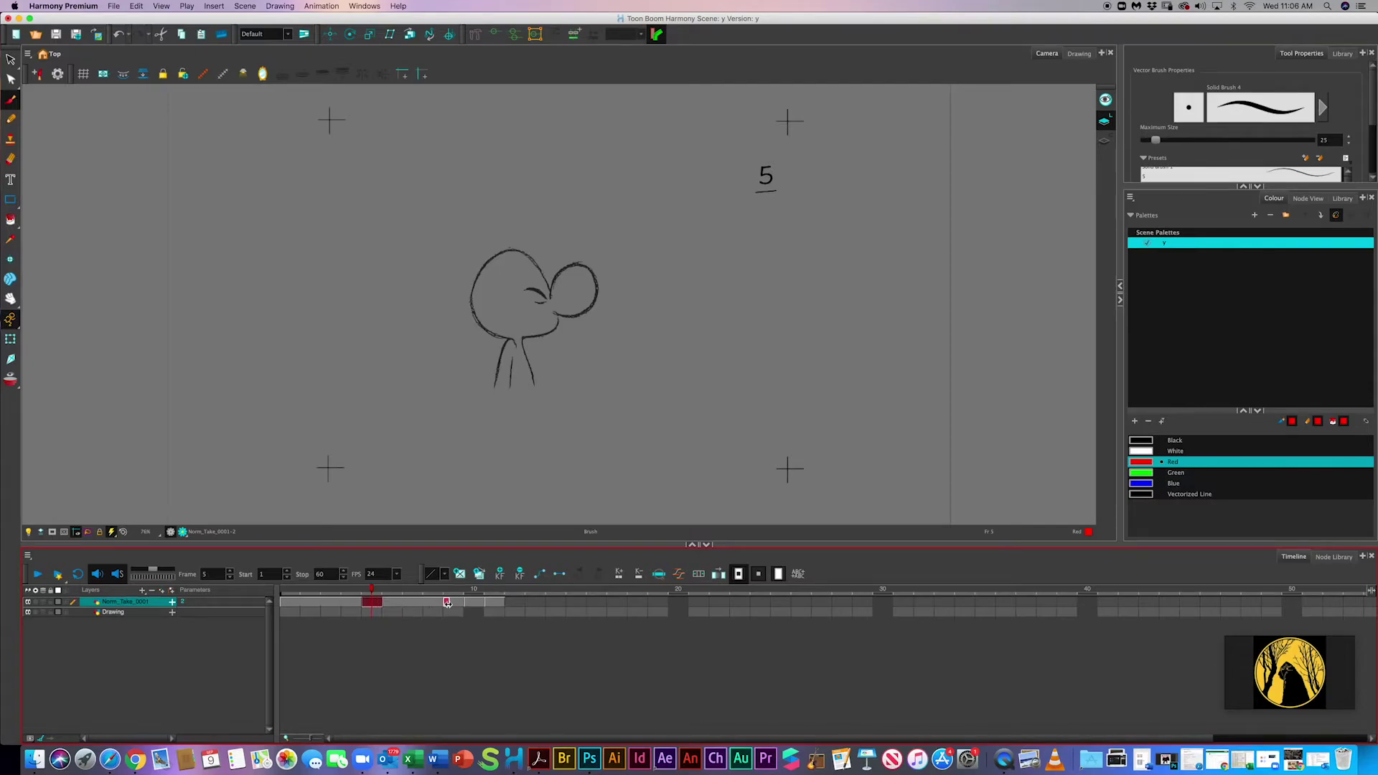
{"action": "left_click", "coordinate": [454, 607]}
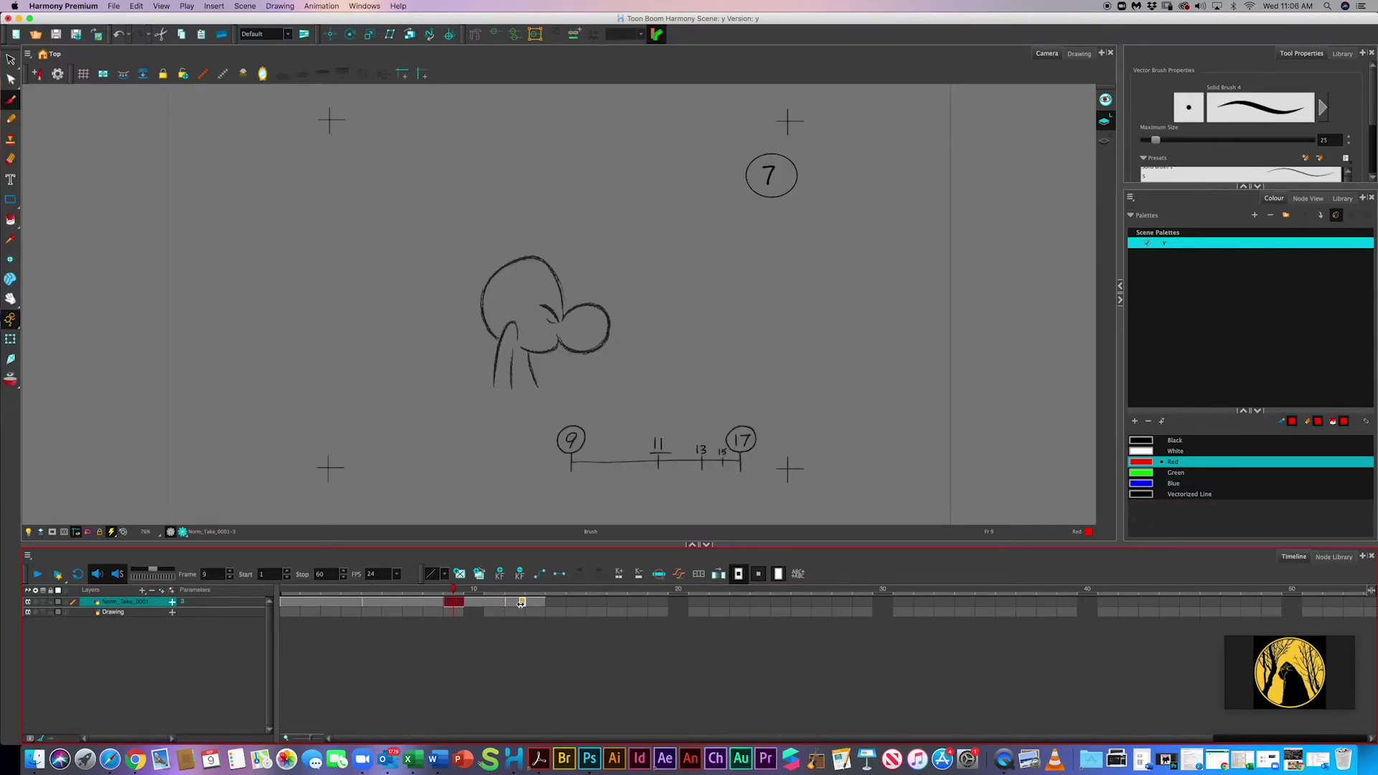
{"action": "left_click", "coordinate": [517, 606]}
{"action": "left_click_drag", "start_coordinate": [517, 605], "coordinate": [602, 605]}
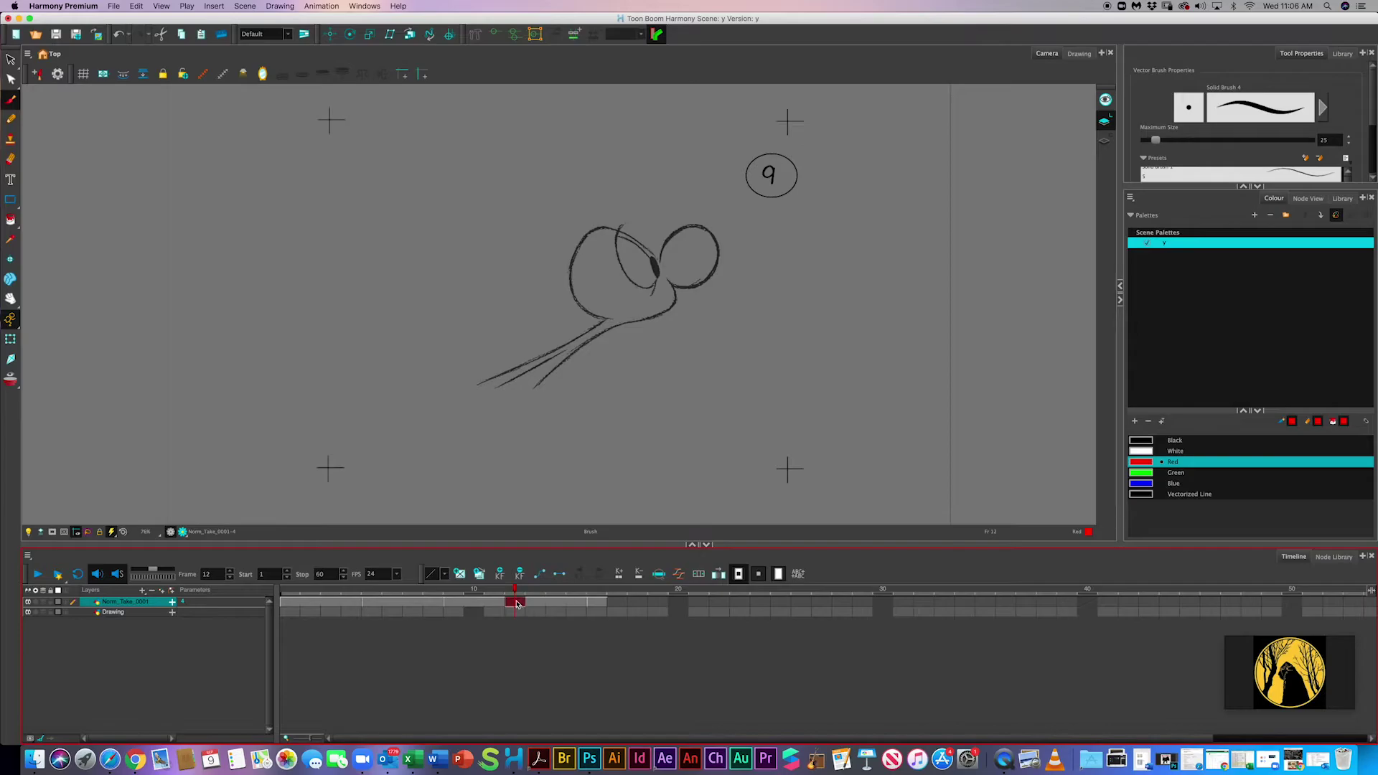
{"action": "left_click", "coordinate": [597, 604]}
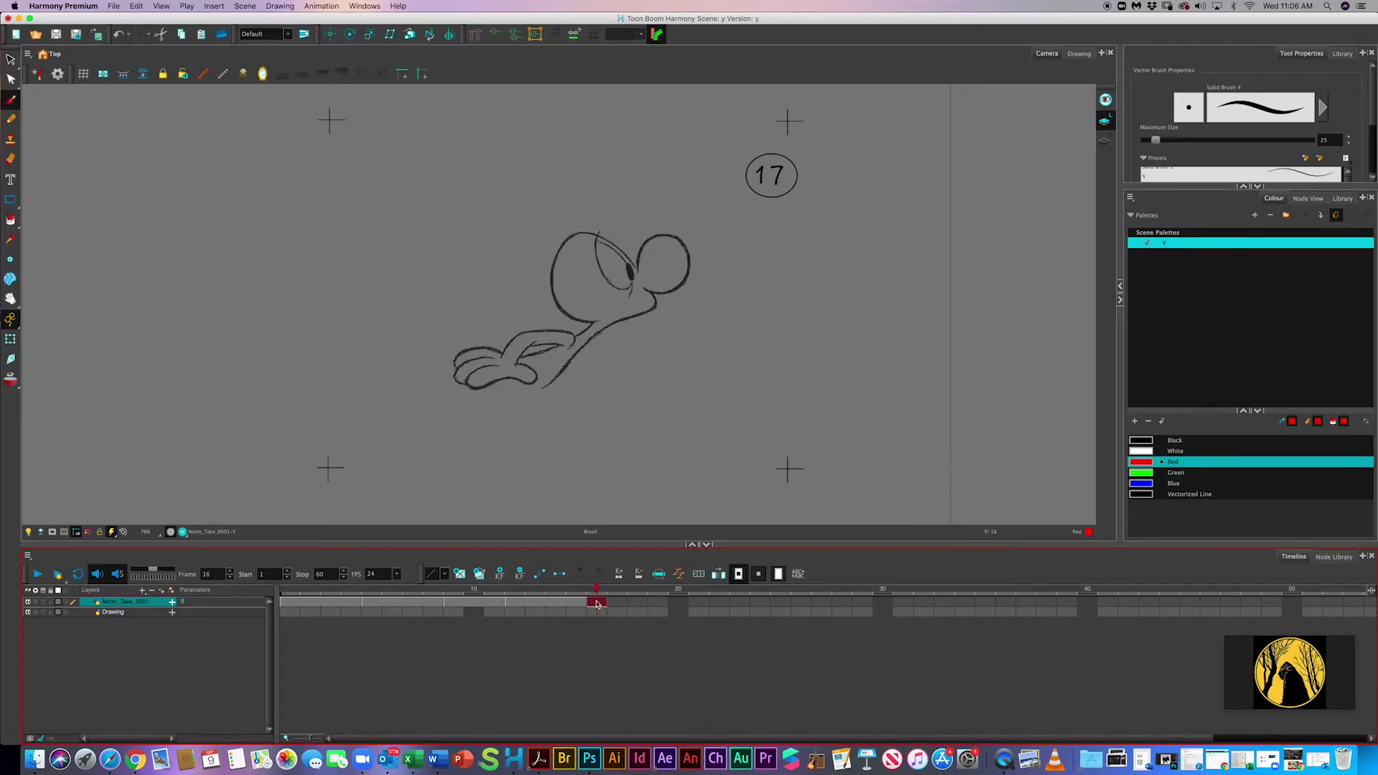
{"action": "key", "text": "plus"}
{"action": "left_click_drag", "start_coordinate": [596, 593], "coordinate": [256, 551]}
{"action": "left_click_drag", "start_coordinate": [465, 575], "coordinate": [228, 553]}
- Start a movie export of the scene with H.264/MPEG-4 (*.mov) as the video format
{"action": "left_click", "coordinate": [115, 6]}
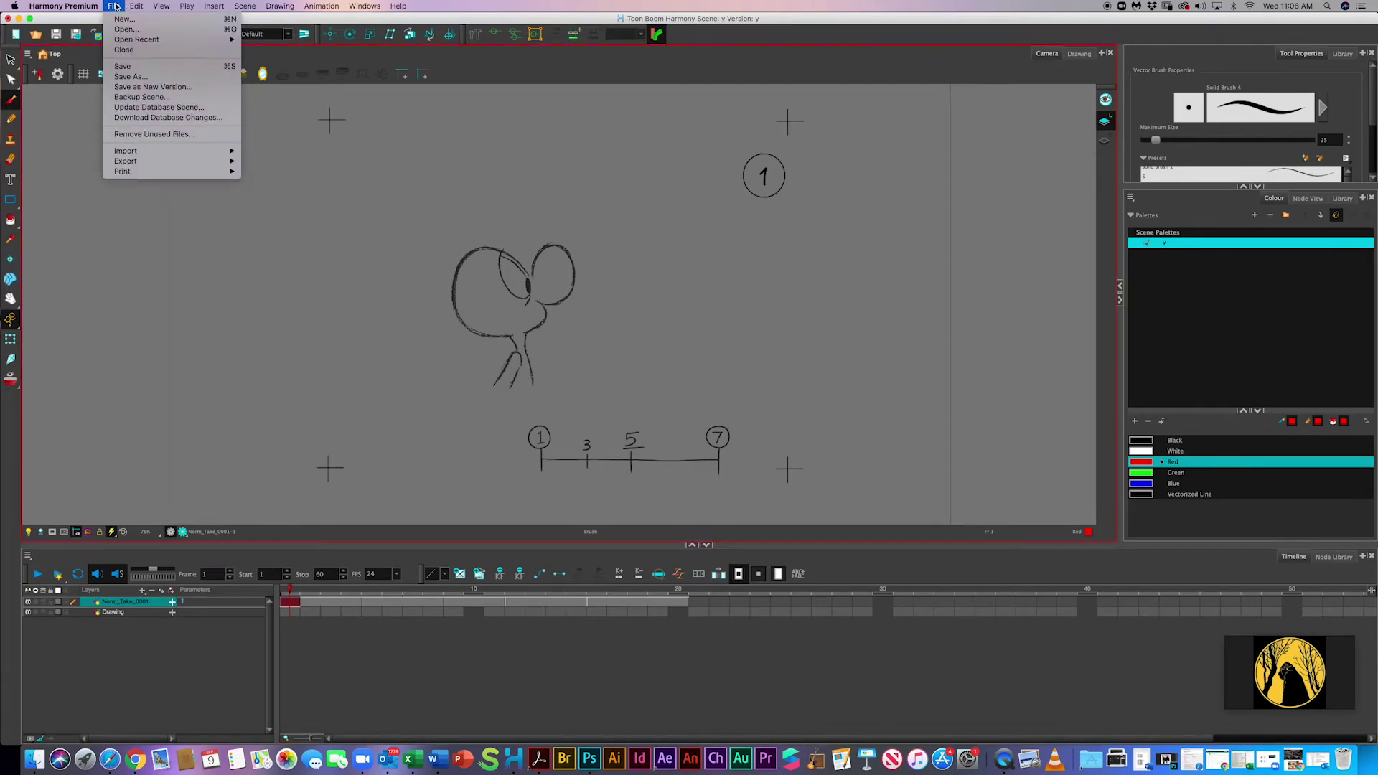
{"action": "mouse_move", "coordinate": [156, 162]}
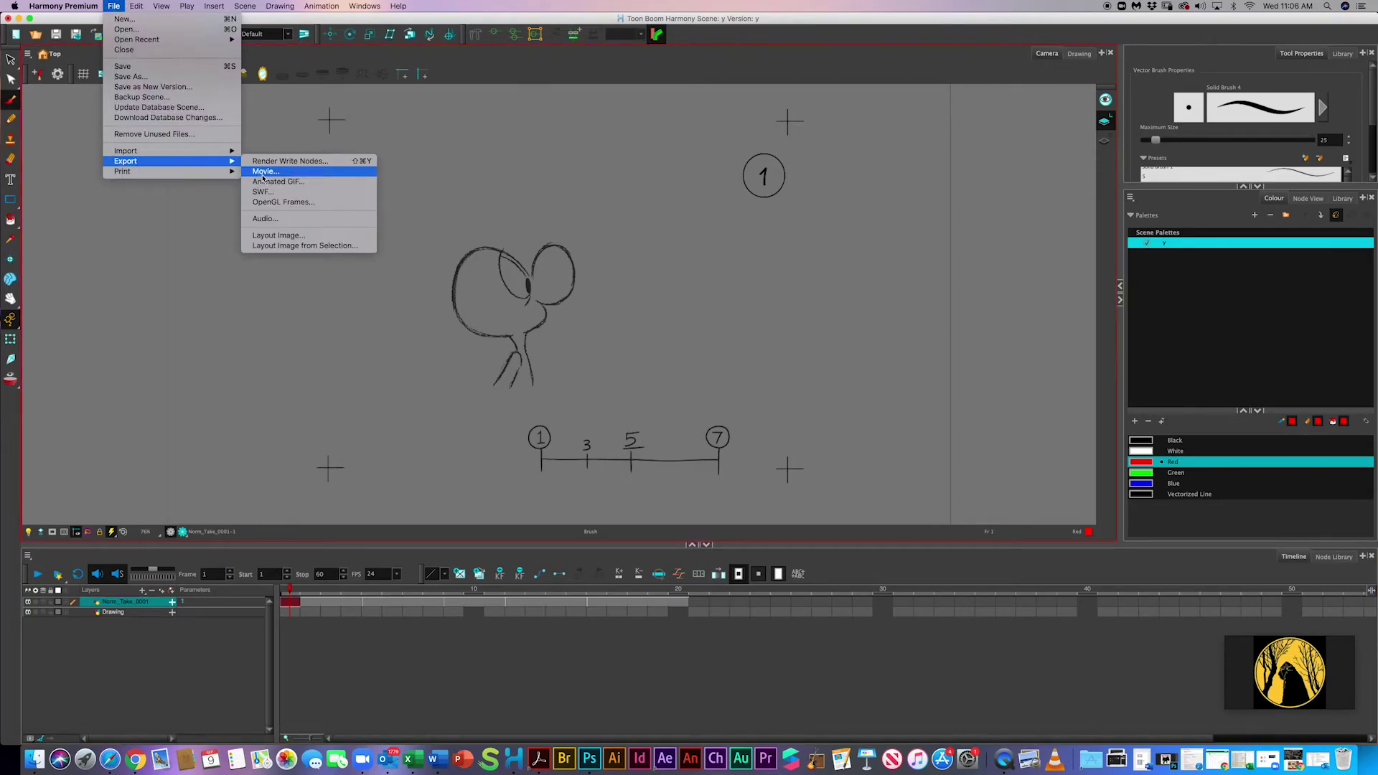
{"action": "left_click", "coordinate": [263, 172]}
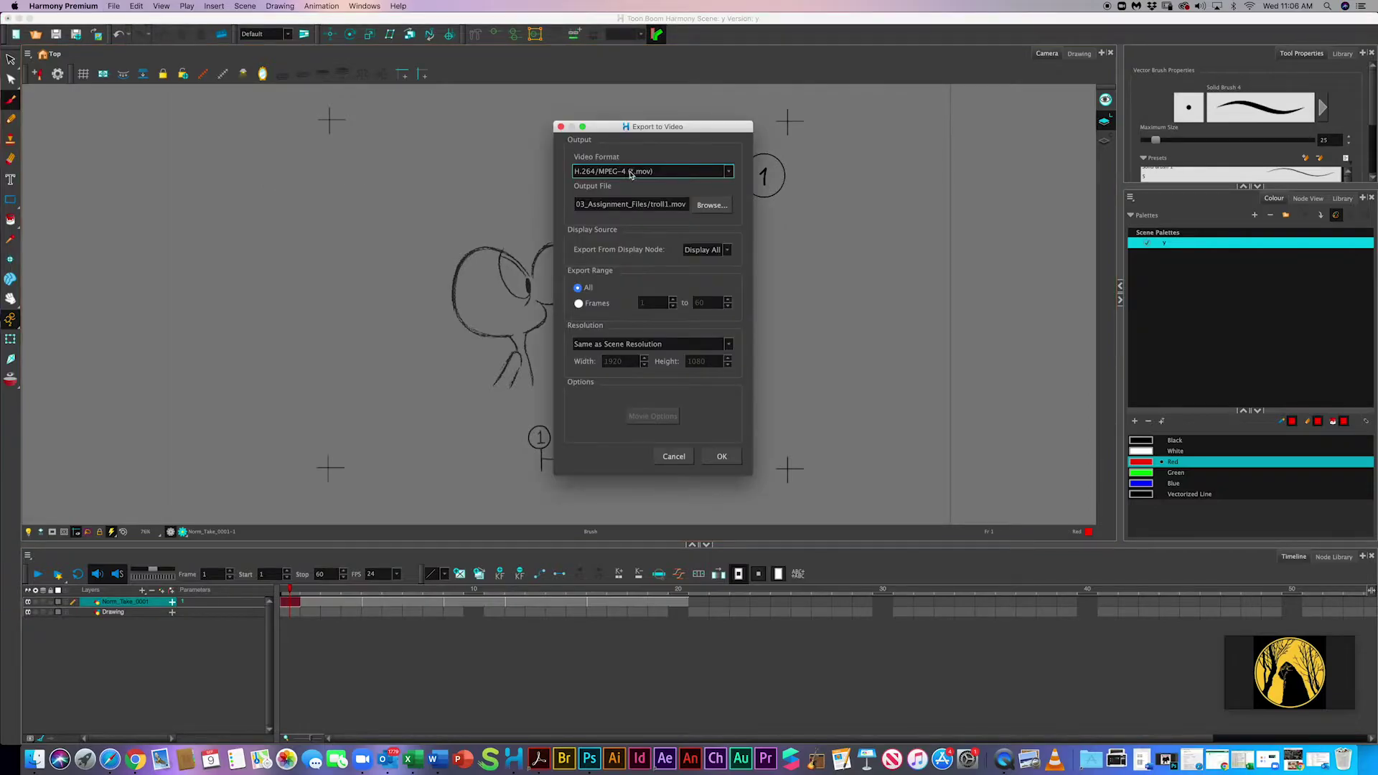
{"action": "left_click", "coordinate": [729, 171]}
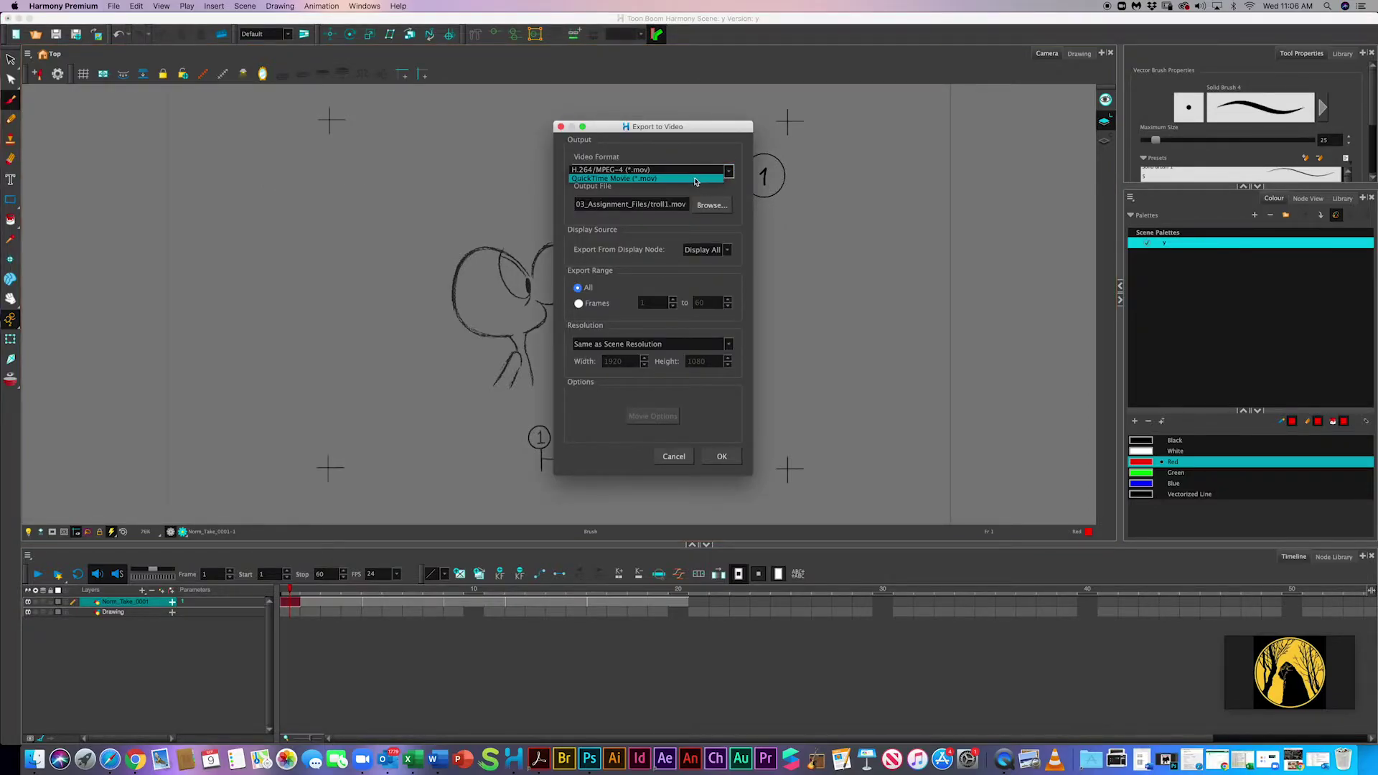
{"action": "left_click", "coordinate": [686, 177]}
{"action": "left_click", "coordinate": [727, 174]}
{"action": "left_click", "coordinate": [675, 168]}
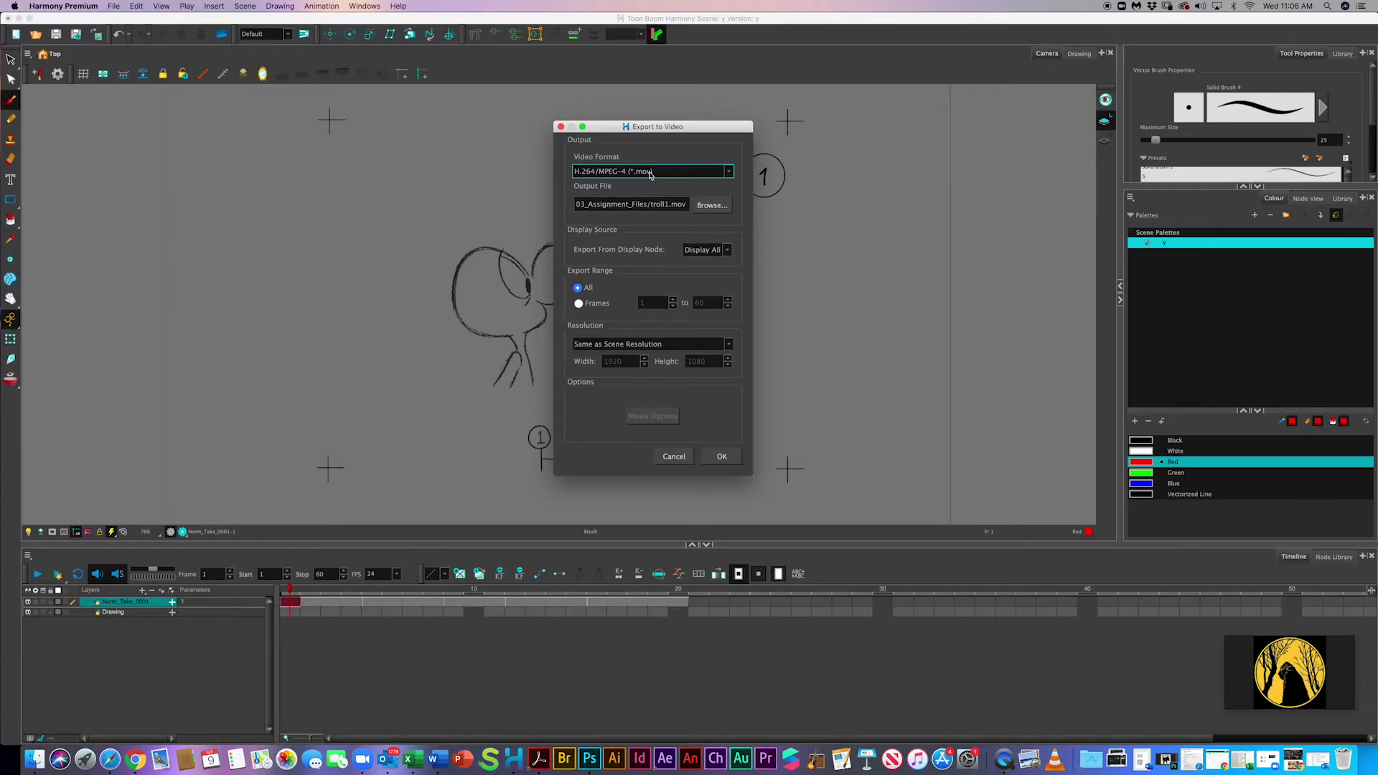
- Try the QuickTime Movie format with the H.264 and Apple ProRes 4444 codecs and the alpha option, and cancel the movie options
{"action": "left_click_drag", "start_coordinate": [639, 131], "coordinate": [857, 144]}
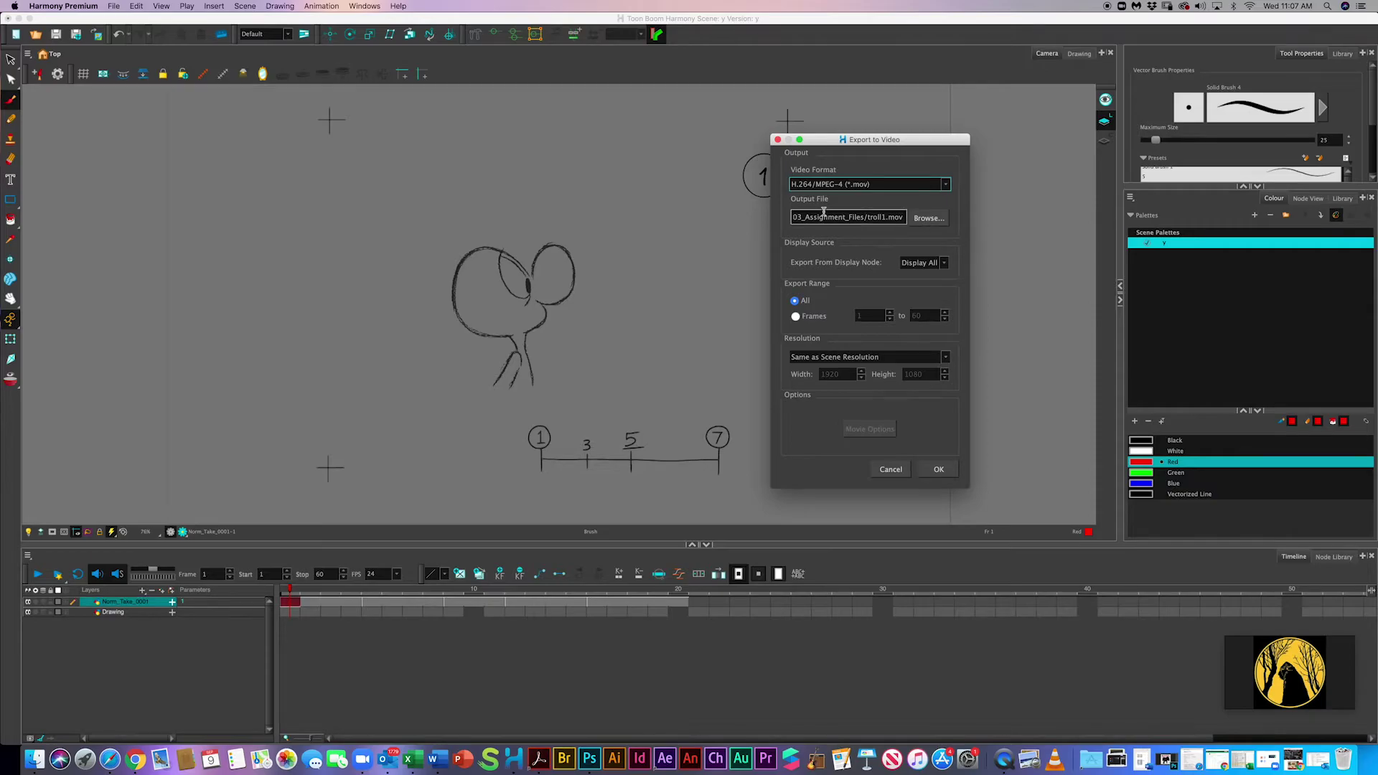
{"action": "left_click", "coordinate": [855, 183]}
{"action": "left_click", "coordinate": [847, 194]}
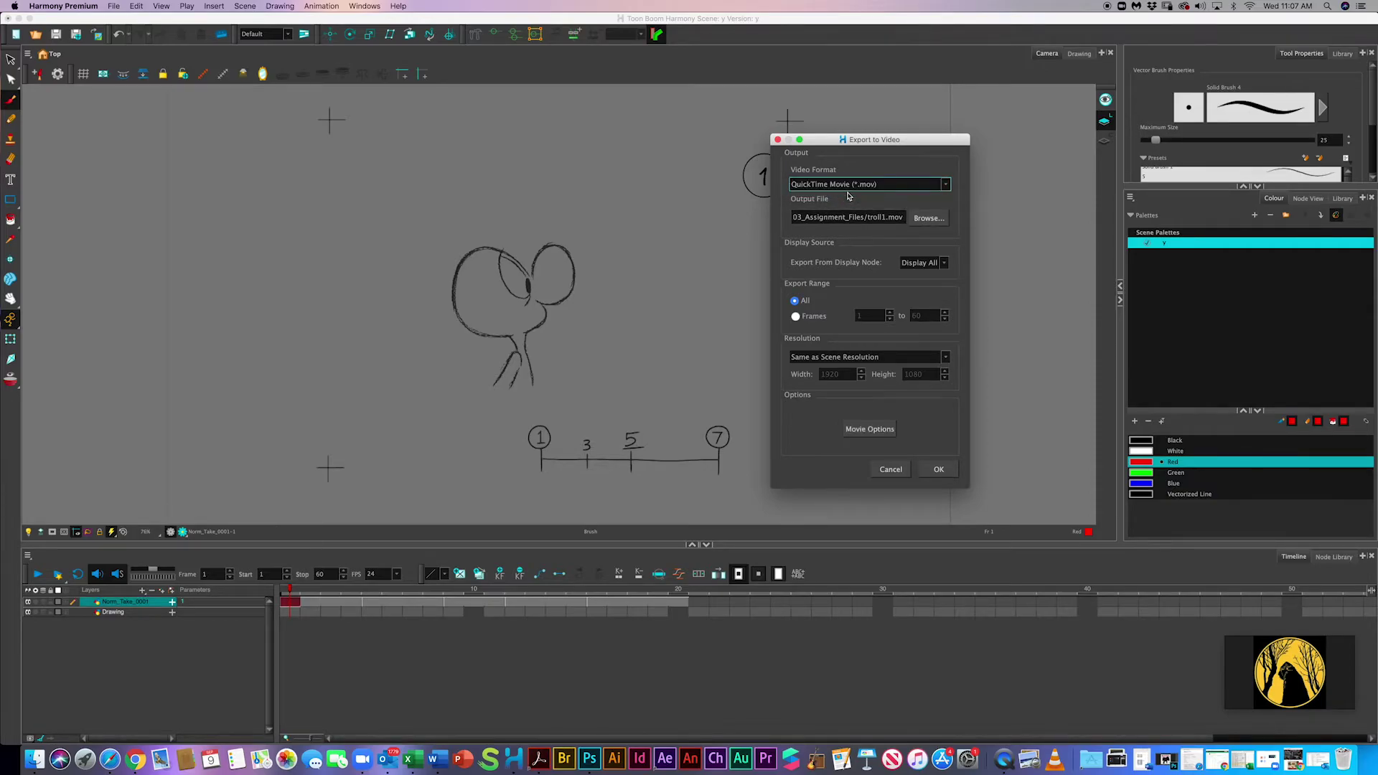
{"action": "left_click", "coordinate": [862, 431]}
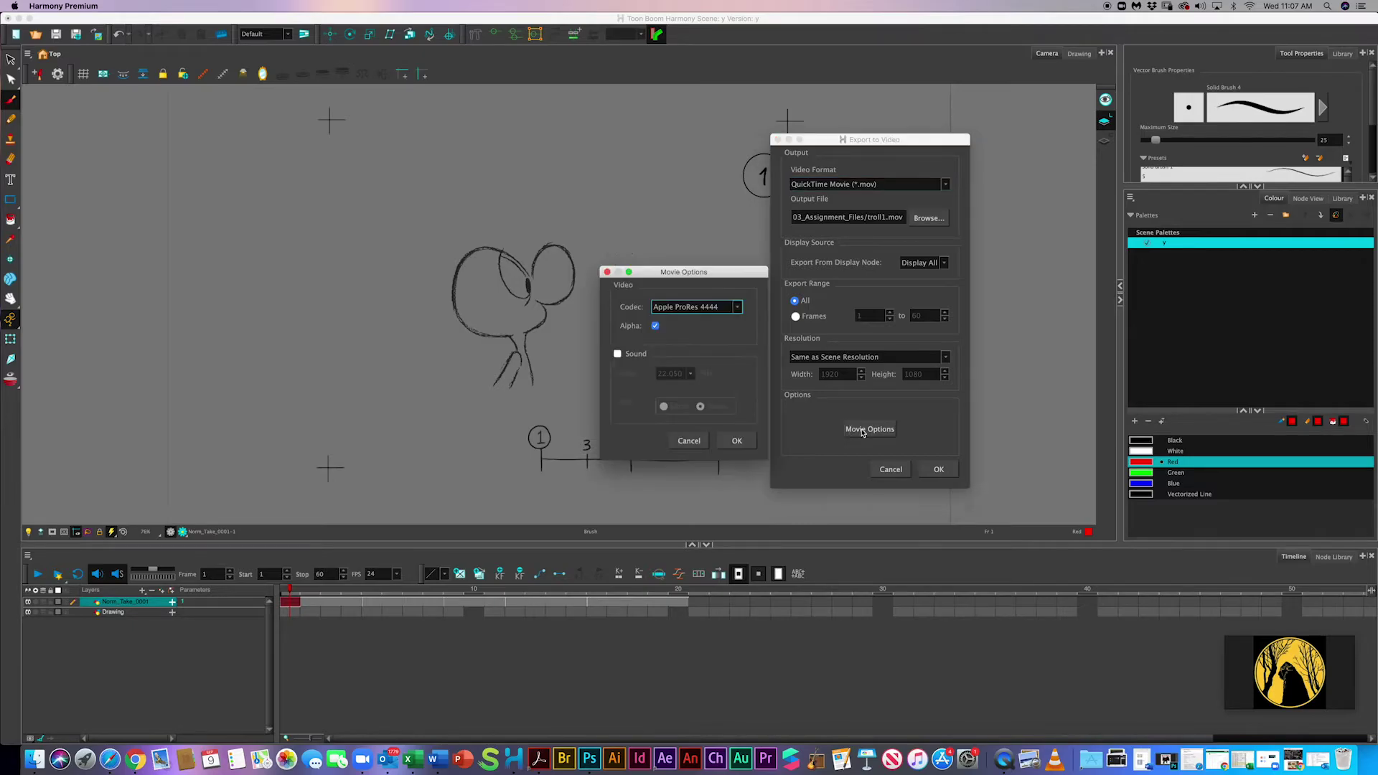
{"action": "left_click", "coordinate": [710, 308]}
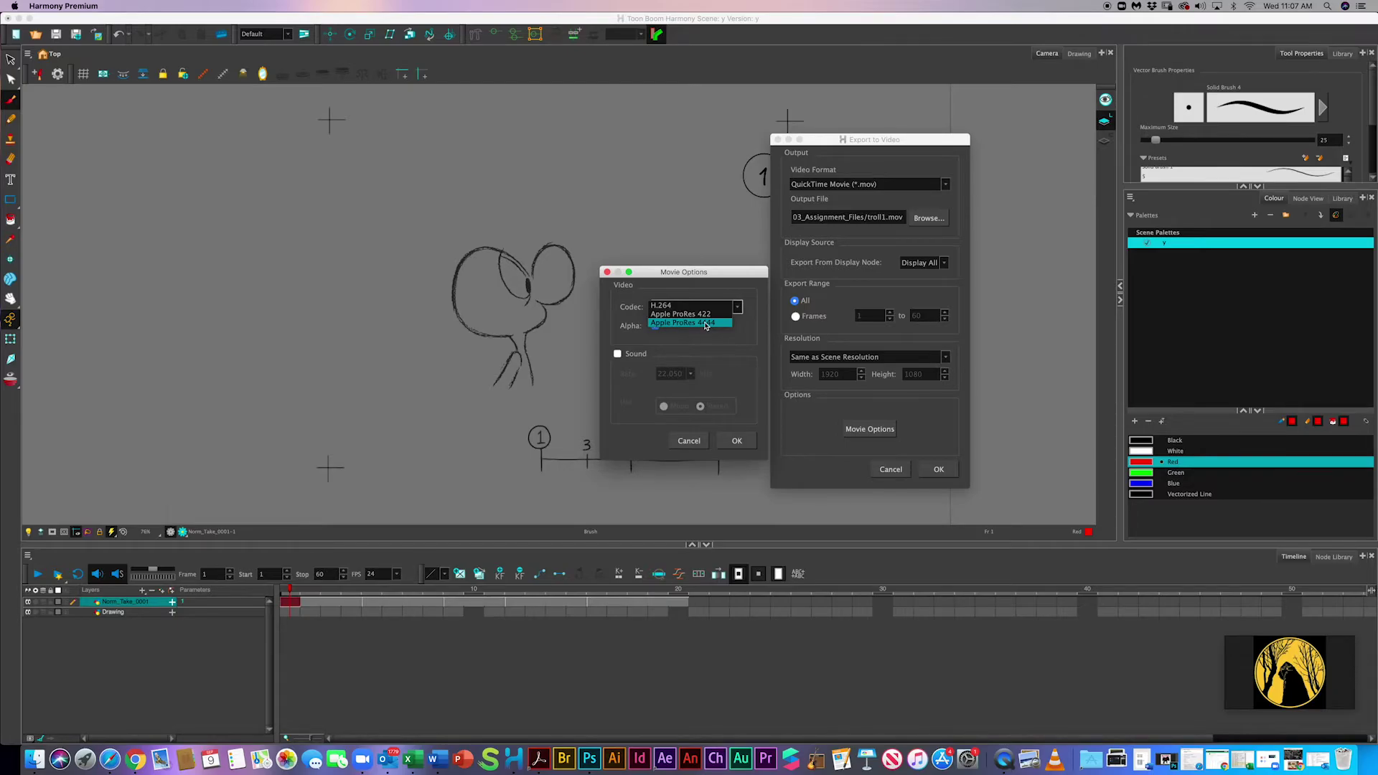
{"action": "left_click", "coordinate": [700, 307]}
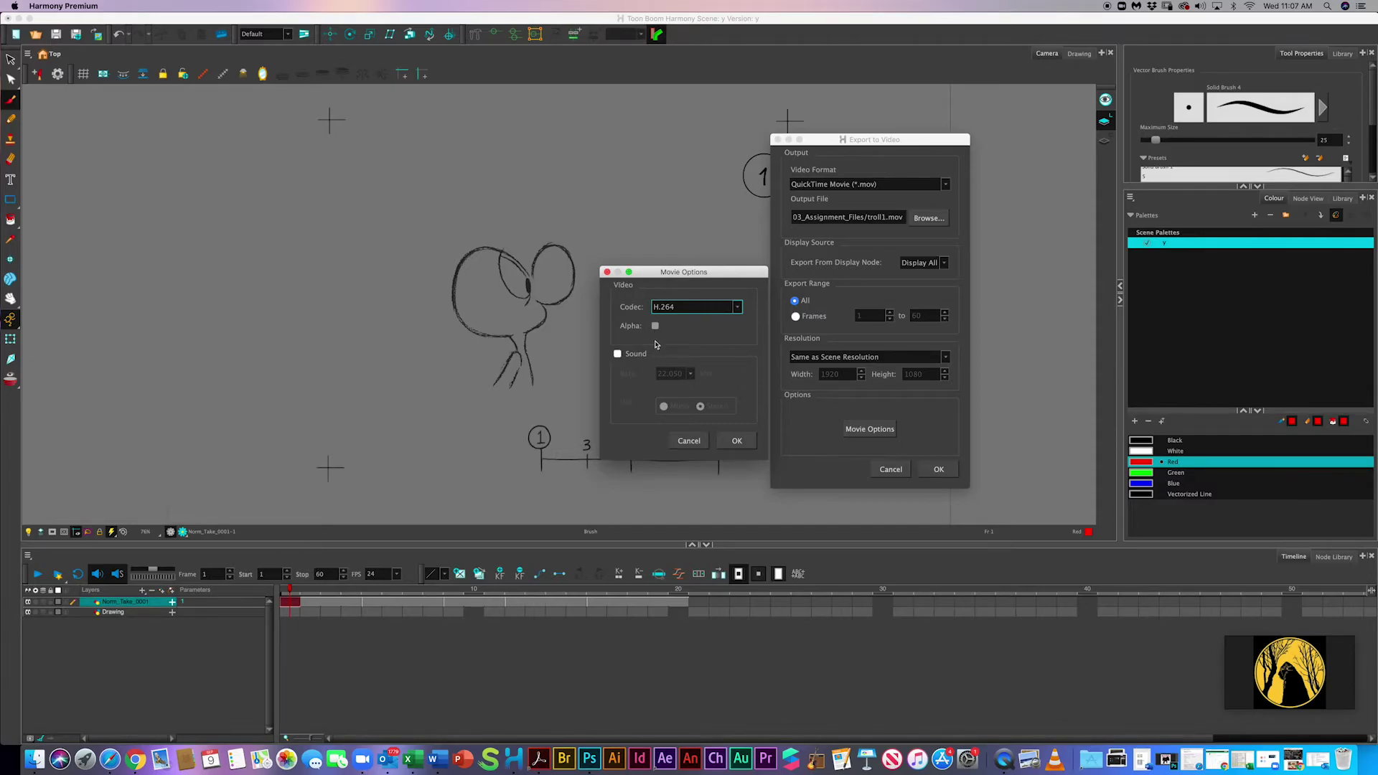
{"action": "left_click", "coordinate": [700, 309]}
{"action": "left_click", "coordinate": [696, 324]}
{"action": "left_click", "coordinate": [657, 329]}
{"action": "left_click", "coordinate": [656, 326]}
{"action": "left_click", "coordinate": [689, 441]}
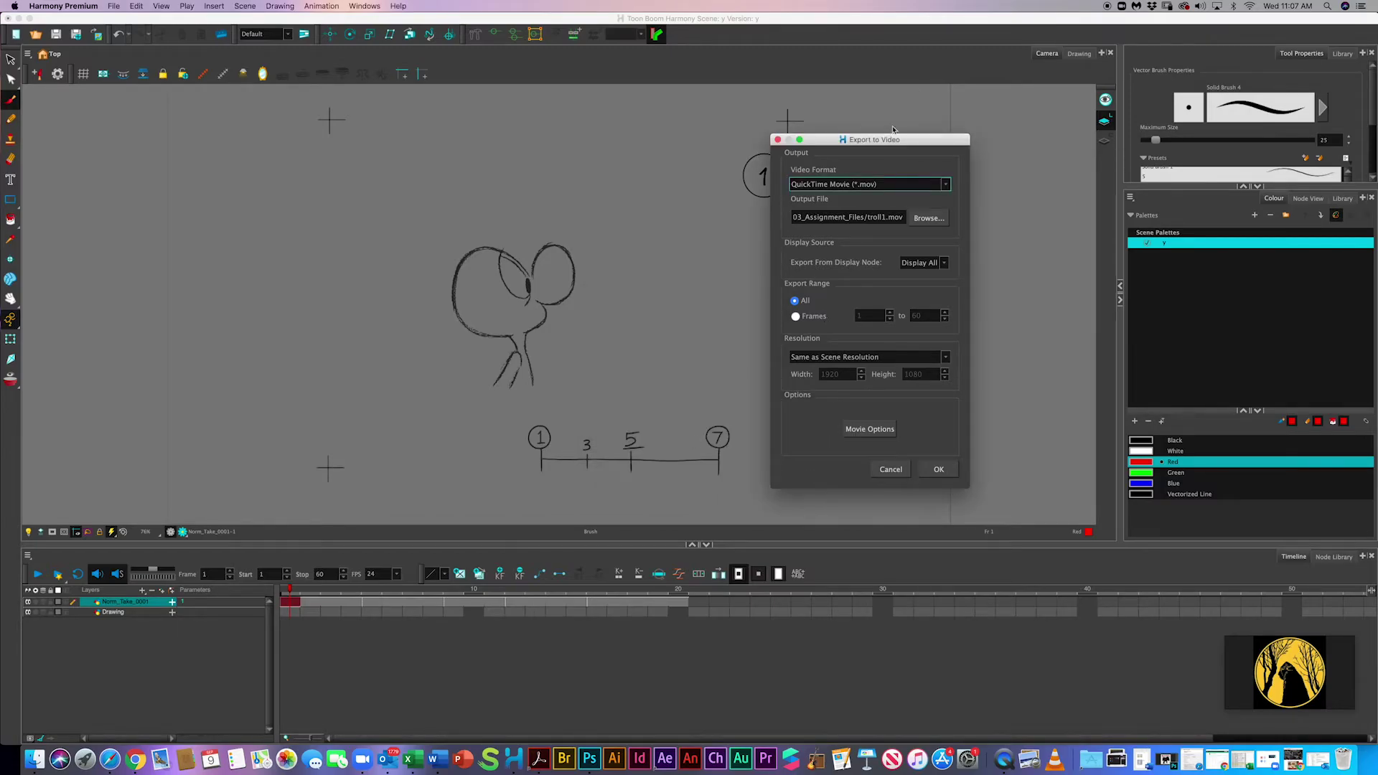
- Set the video format back to H.264/MPEG-4 (*.mov) and name the output file "norman take 1 keys"
{"action": "left_click", "coordinate": [889, 185]}
{"action": "left_click", "coordinate": [889, 184]}
{"action": "left_click", "coordinate": [928, 218]}
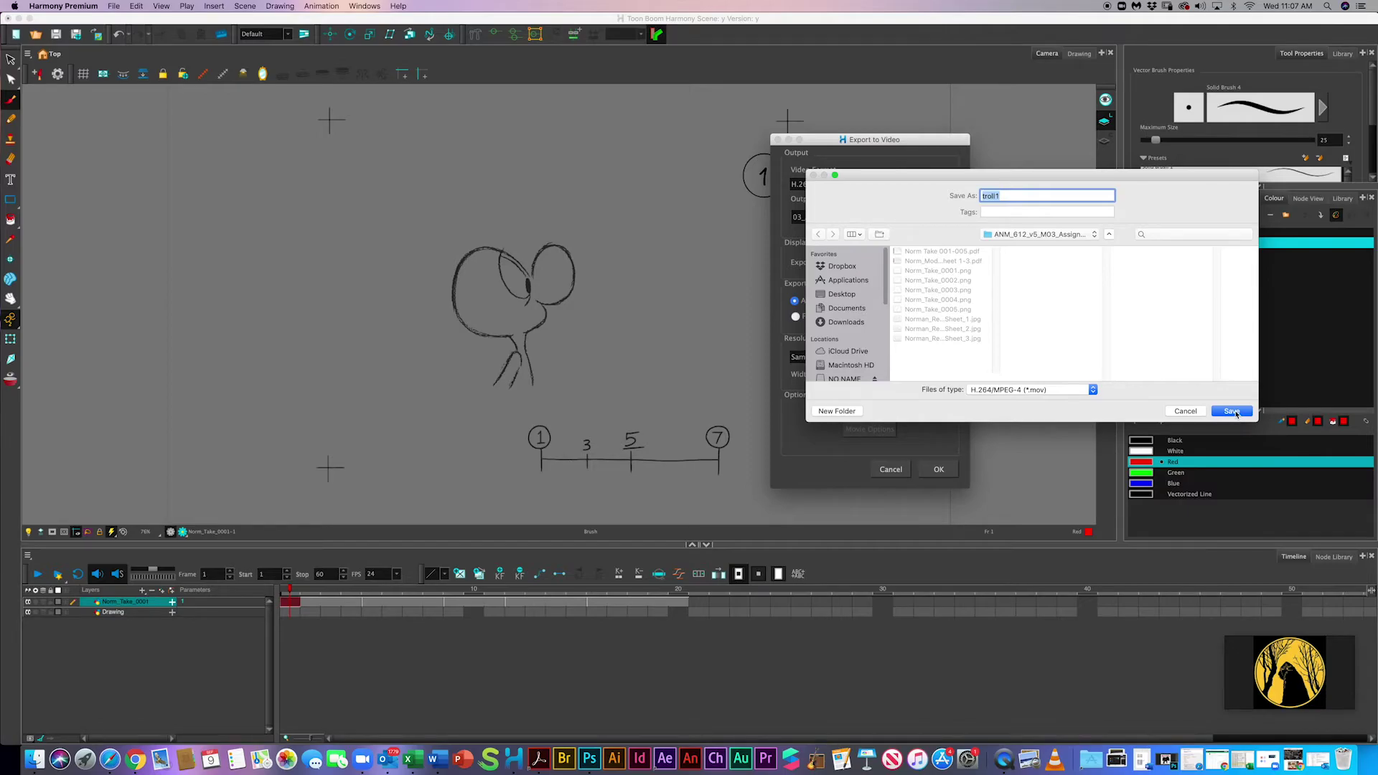
{"action": "type", "text": "norman take 1 keys"}
{"action": "left_click", "coordinate": [1233, 411]}
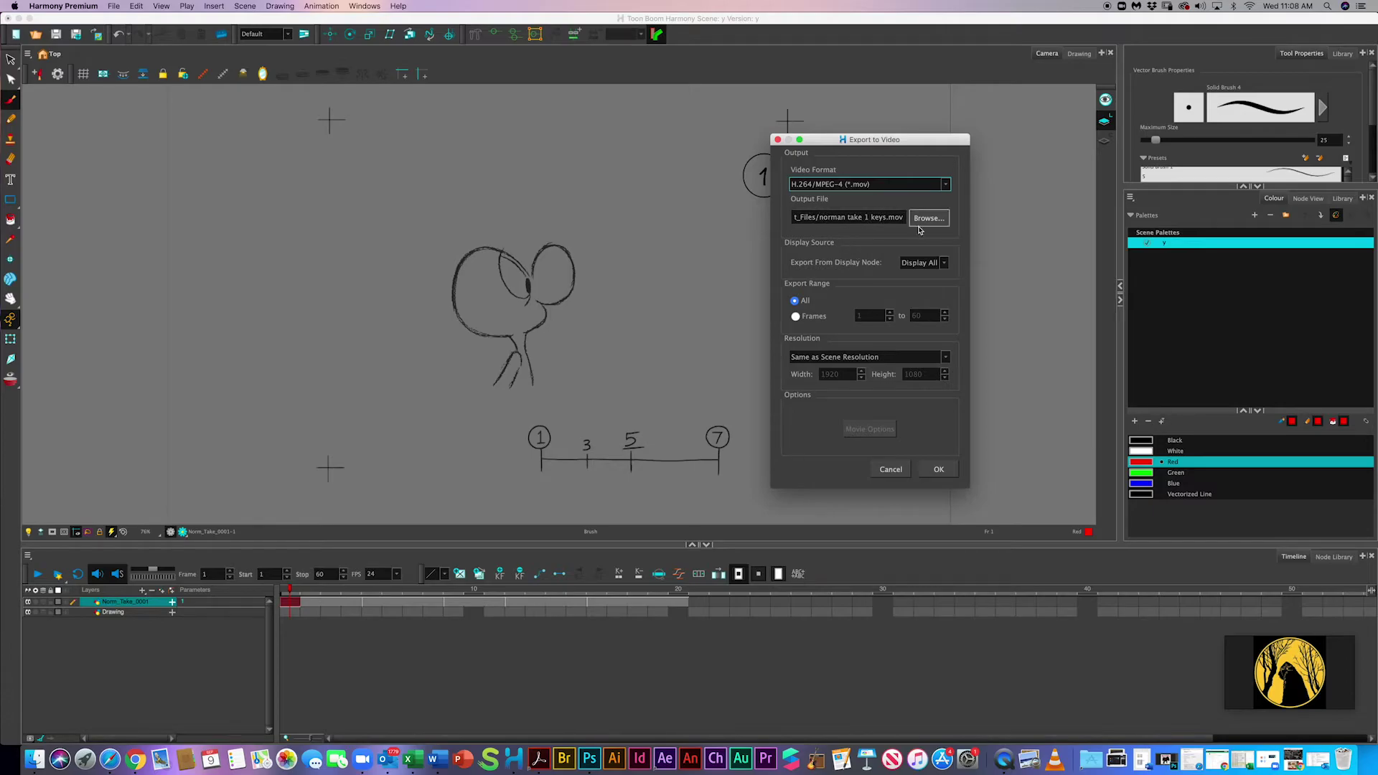
- Limit the export range to frames 1 to 20 and export the movie
{"action": "left_click", "coordinate": [796, 317]}
{"action": "left_click", "coordinate": [924, 316]}
{"action": "double_click", "coordinate": [924, 315]}
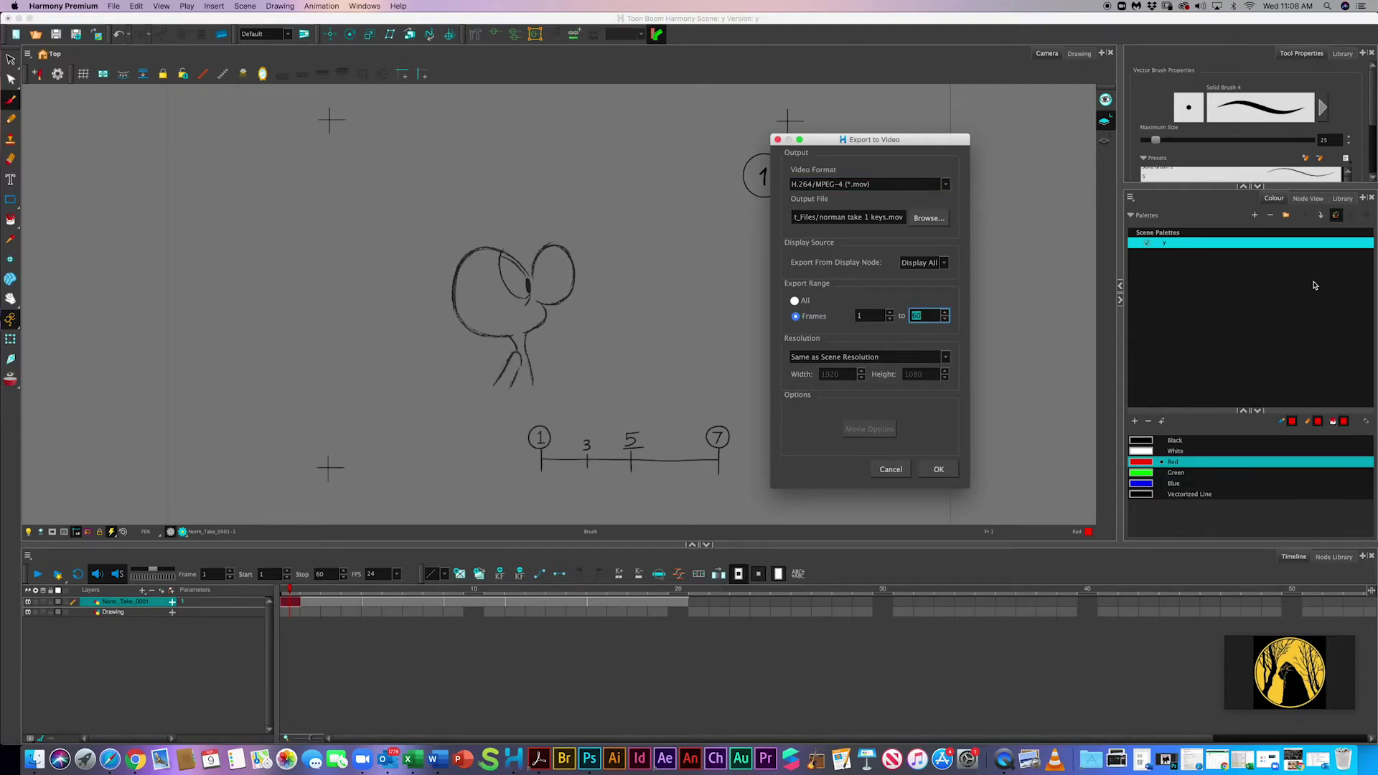
{"action": "type", "text": "20"}
{"action": "left_click", "coordinate": [937, 470]}
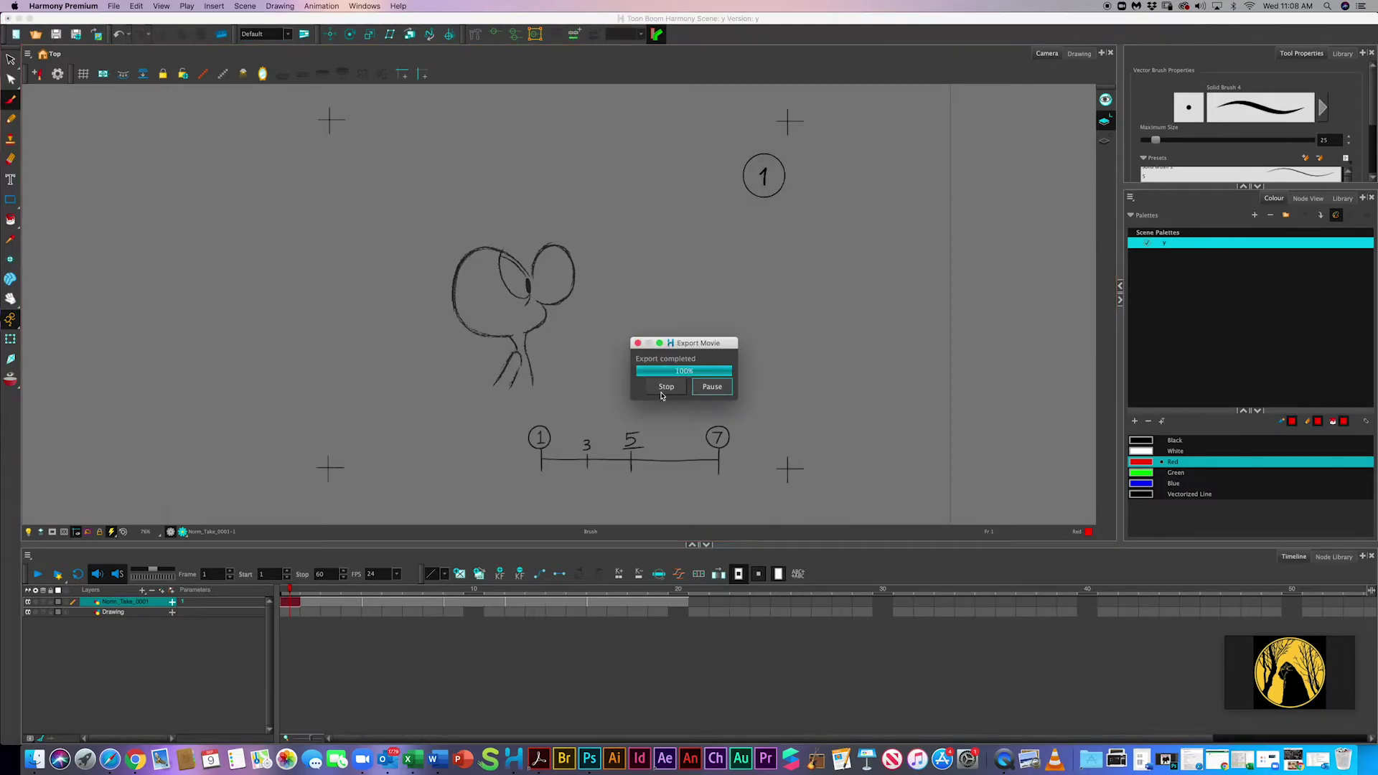
- Switch to Finder, preview norman take 1 keys.mov and scrub through it, and return to Harmony, undoing any stray brush mark
{"action": "left_click", "coordinate": [33, 759]}
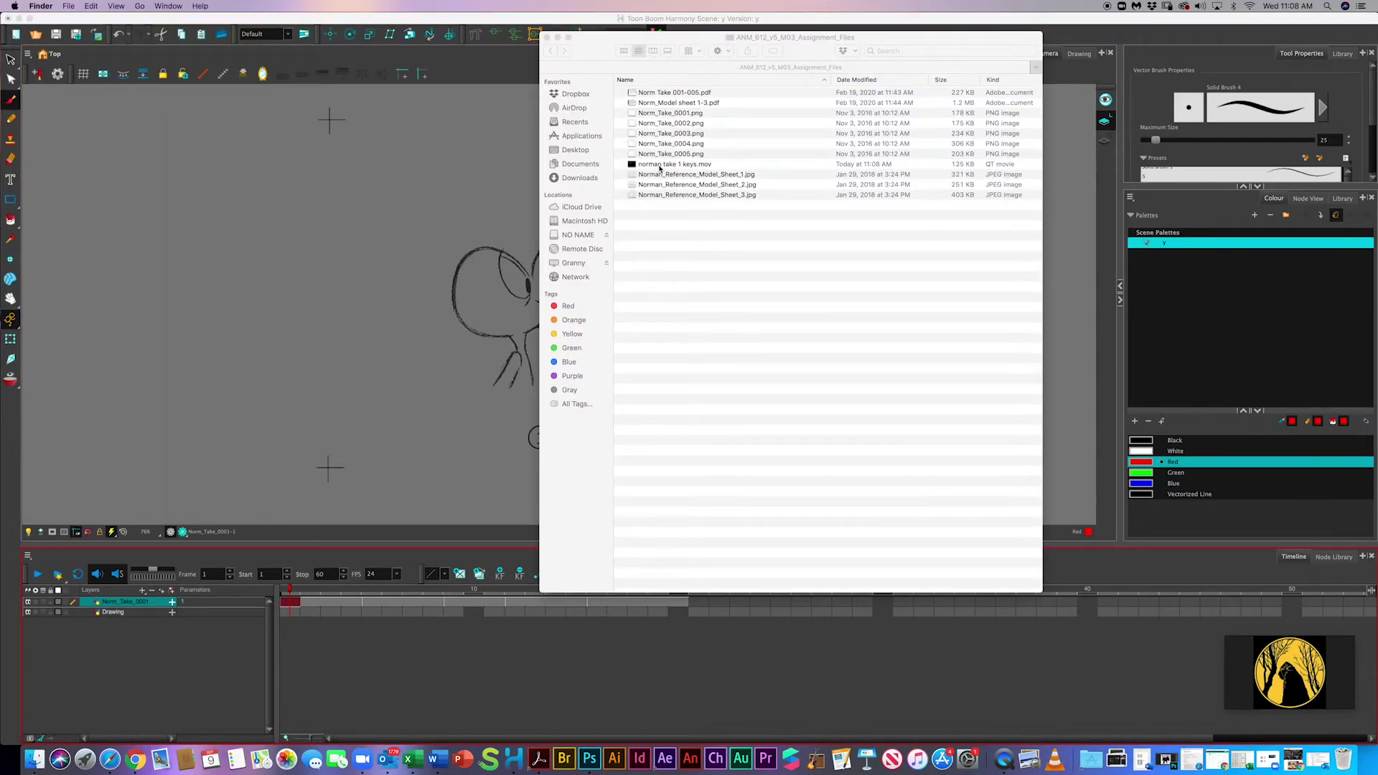
{"action": "left_click", "coordinate": [661, 164]}
{"action": "key", "text": "space"}
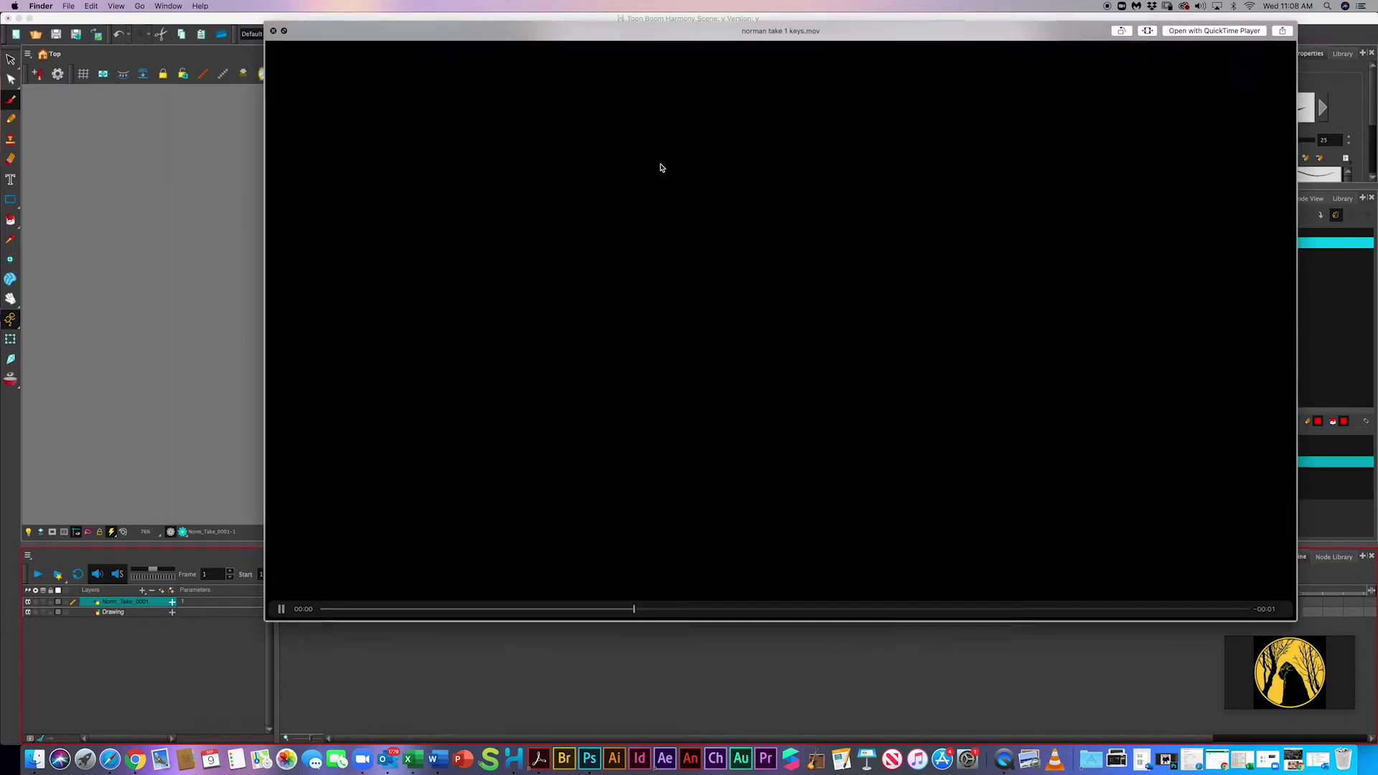
{"action": "left_click_drag", "start_coordinate": [445, 609], "coordinate": [589, 595]}
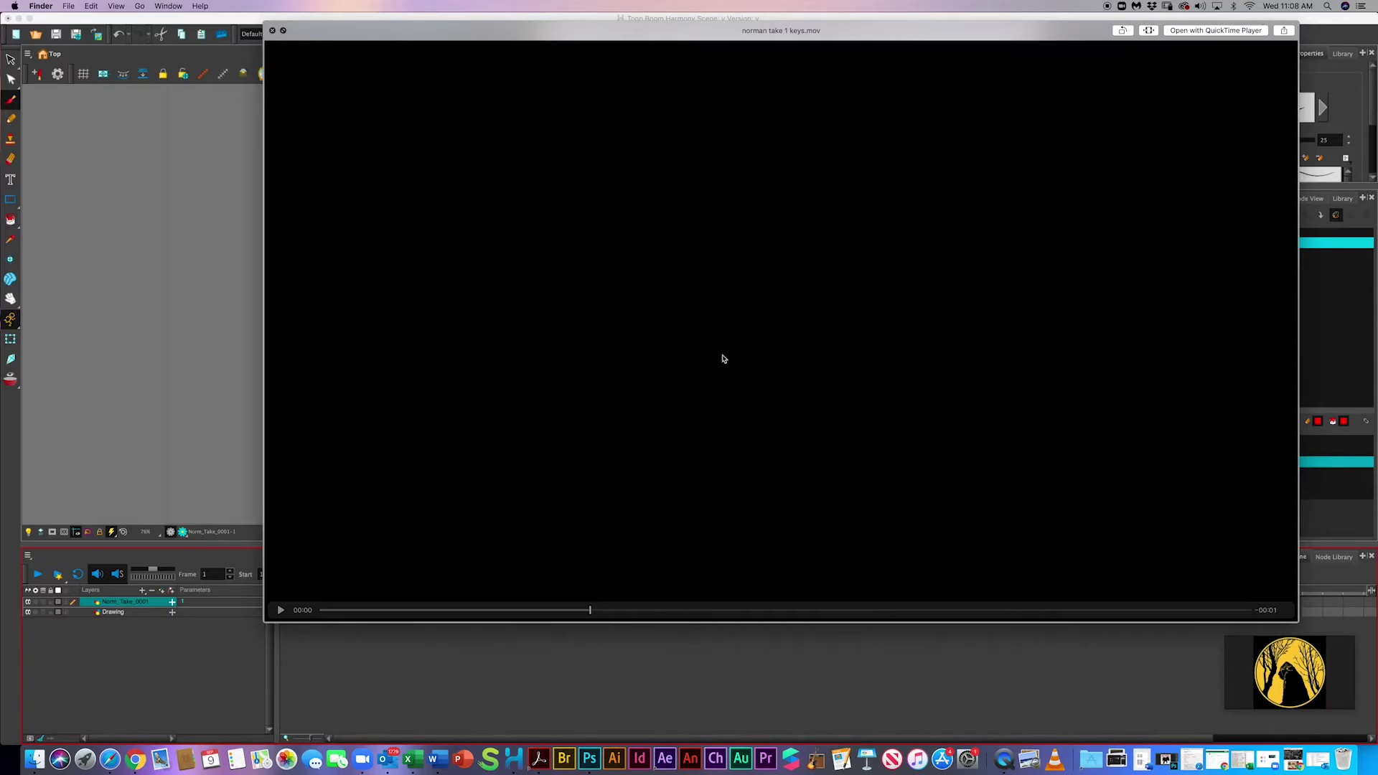
{"action": "key", "text": "space"}
{"action": "left_click", "coordinate": [413, 236]}
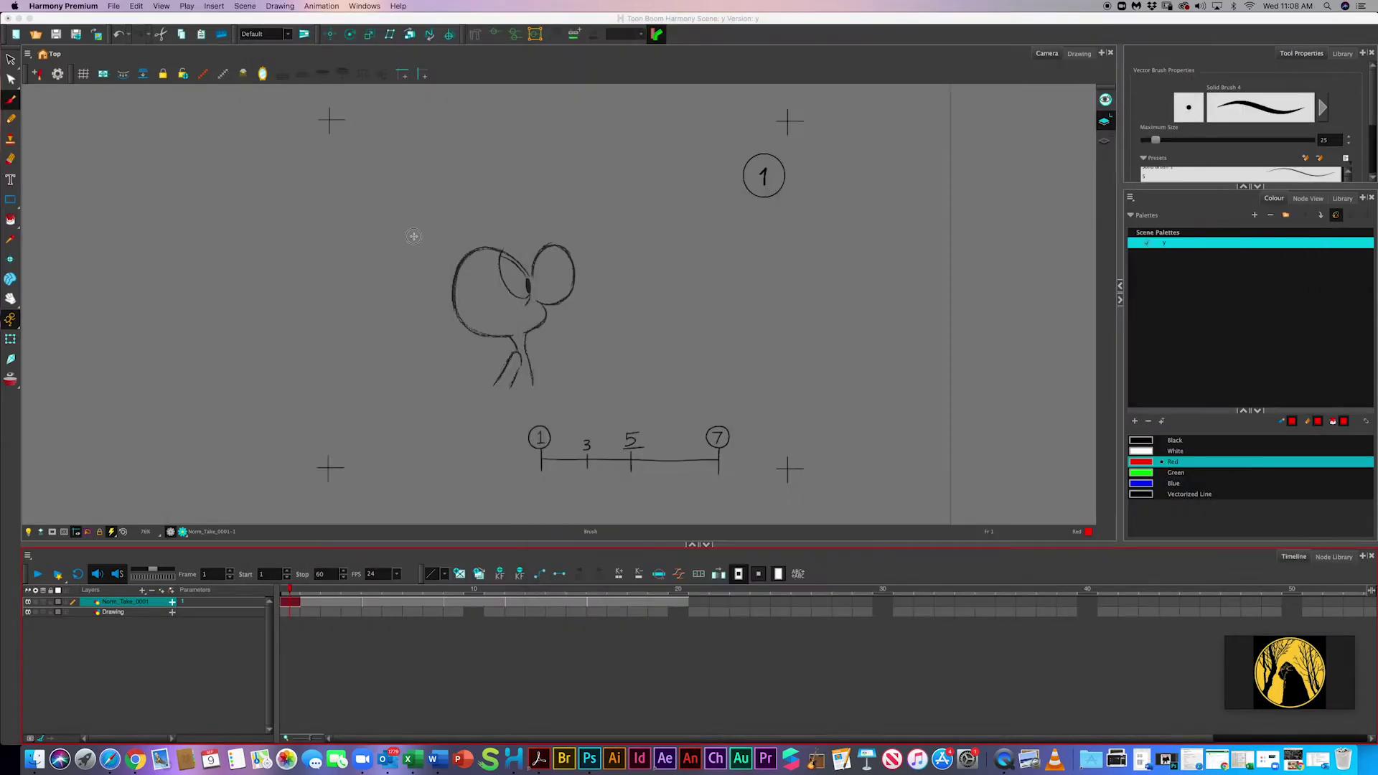
{"action": "key", "text": "super+z"}
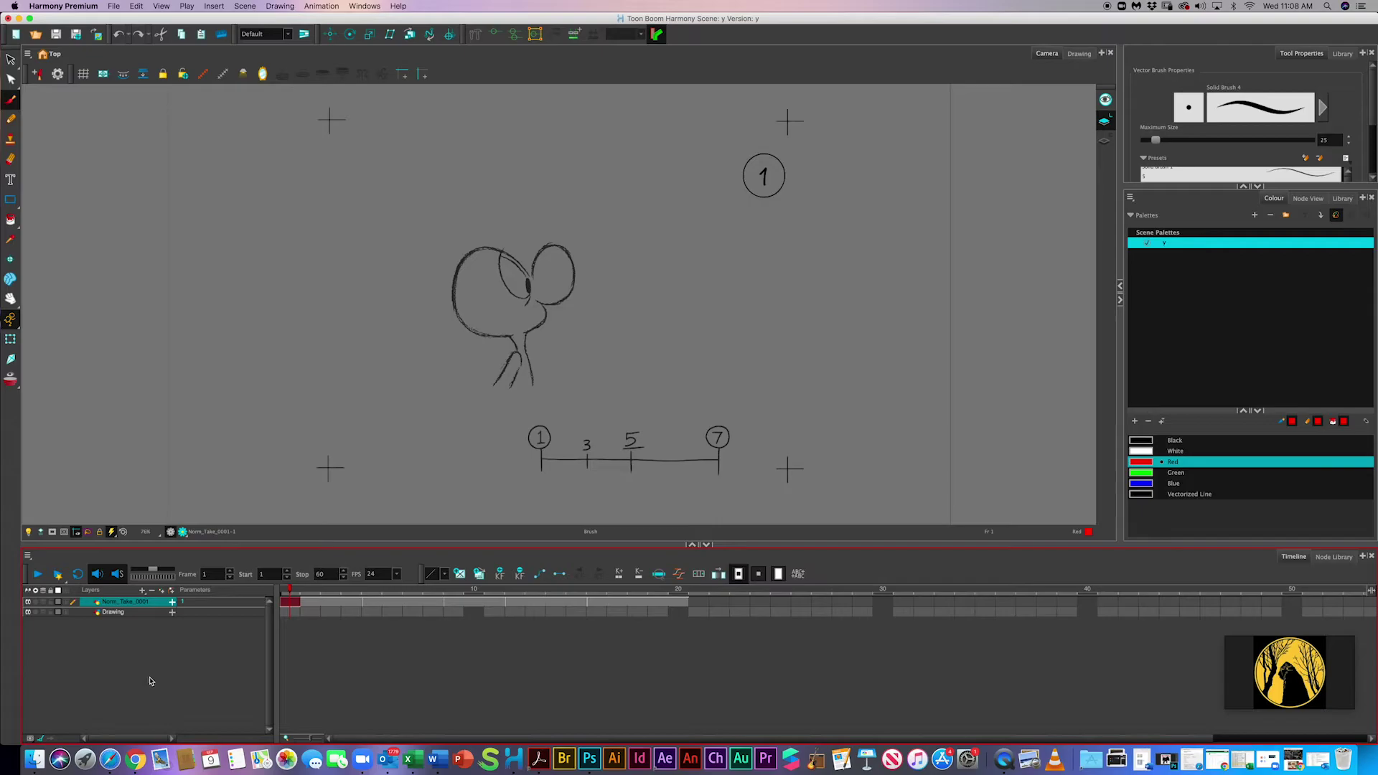
- Add a Colour-Card layer to the timeline as a white background beneath the drawings
{"action": "left_click", "coordinate": [143, 590]}
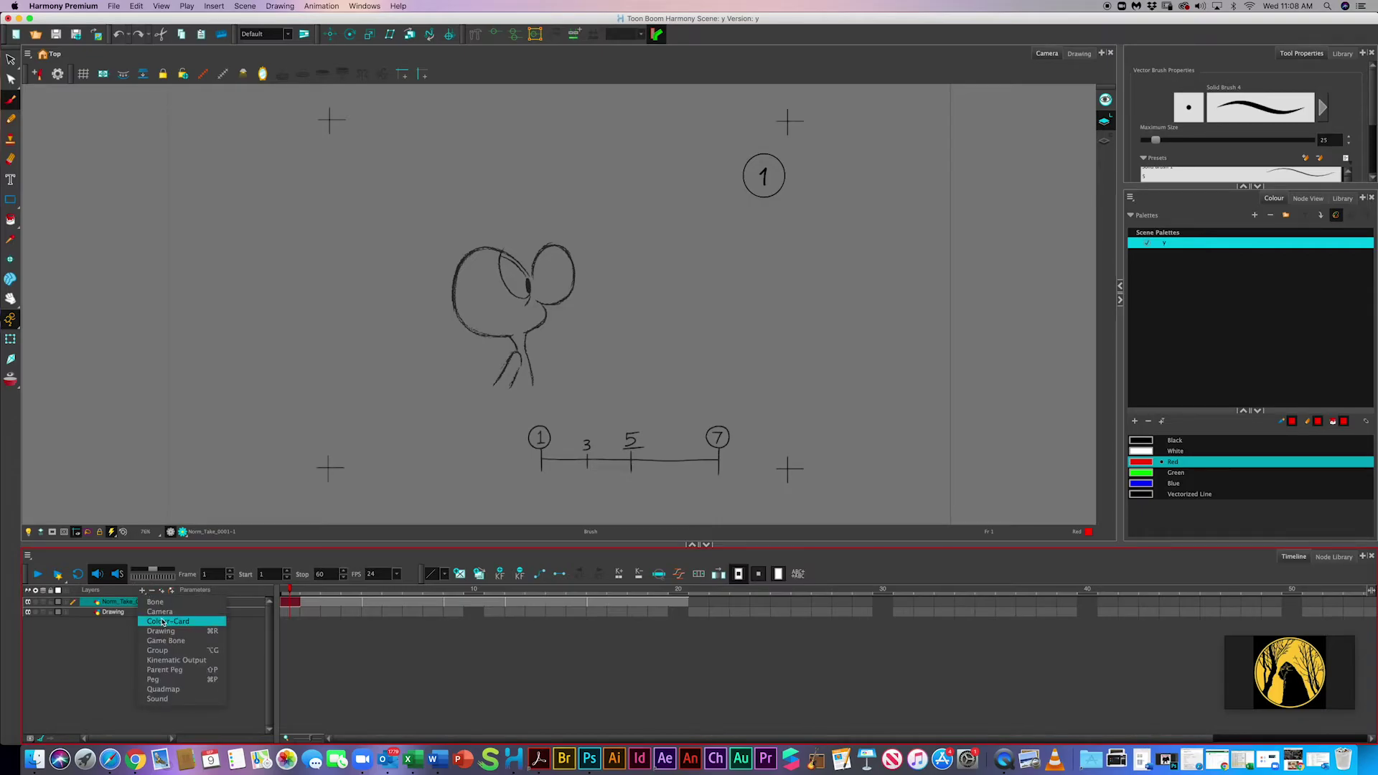
{"action": "left_click", "coordinate": [92, 715]}
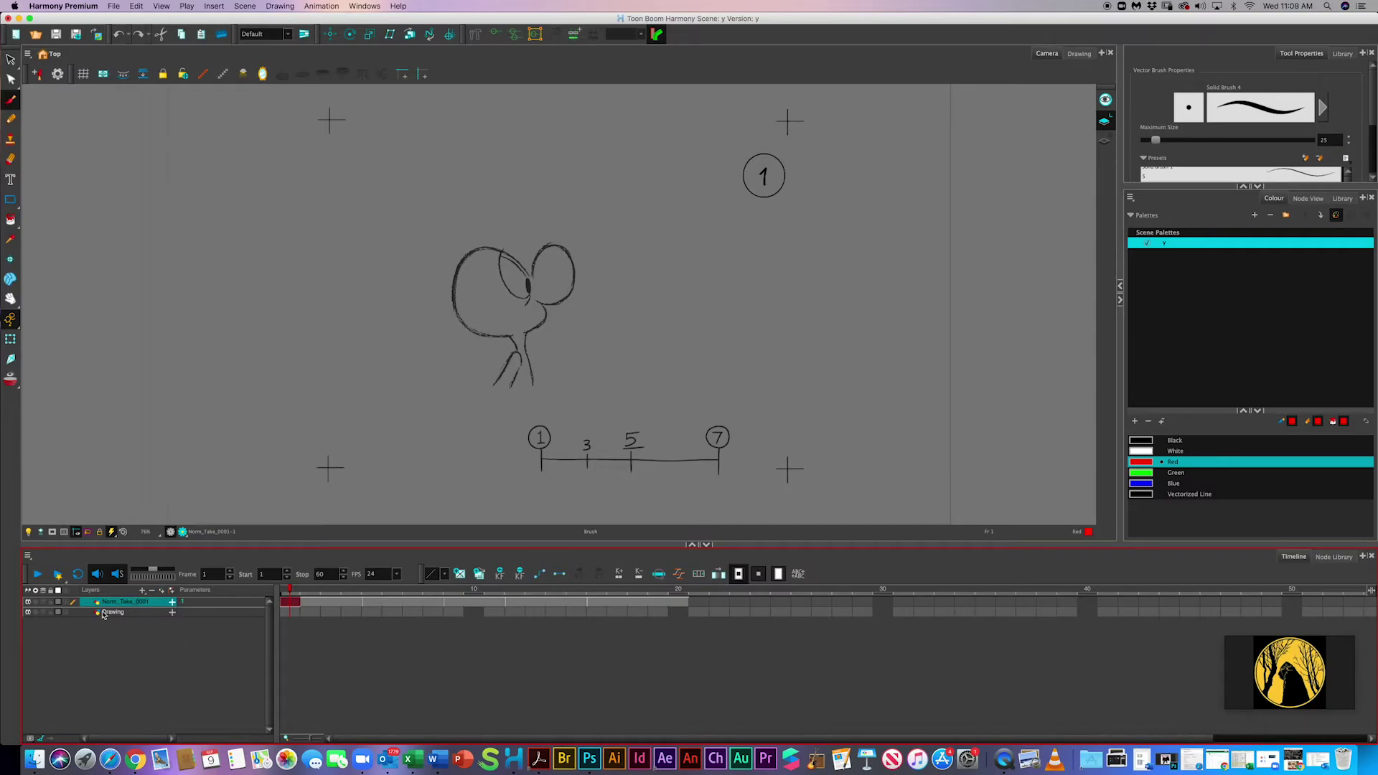
{"action": "left_click", "coordinate": [122, 595]}
{"action": "left_click", "coordinate": [143, 590]}
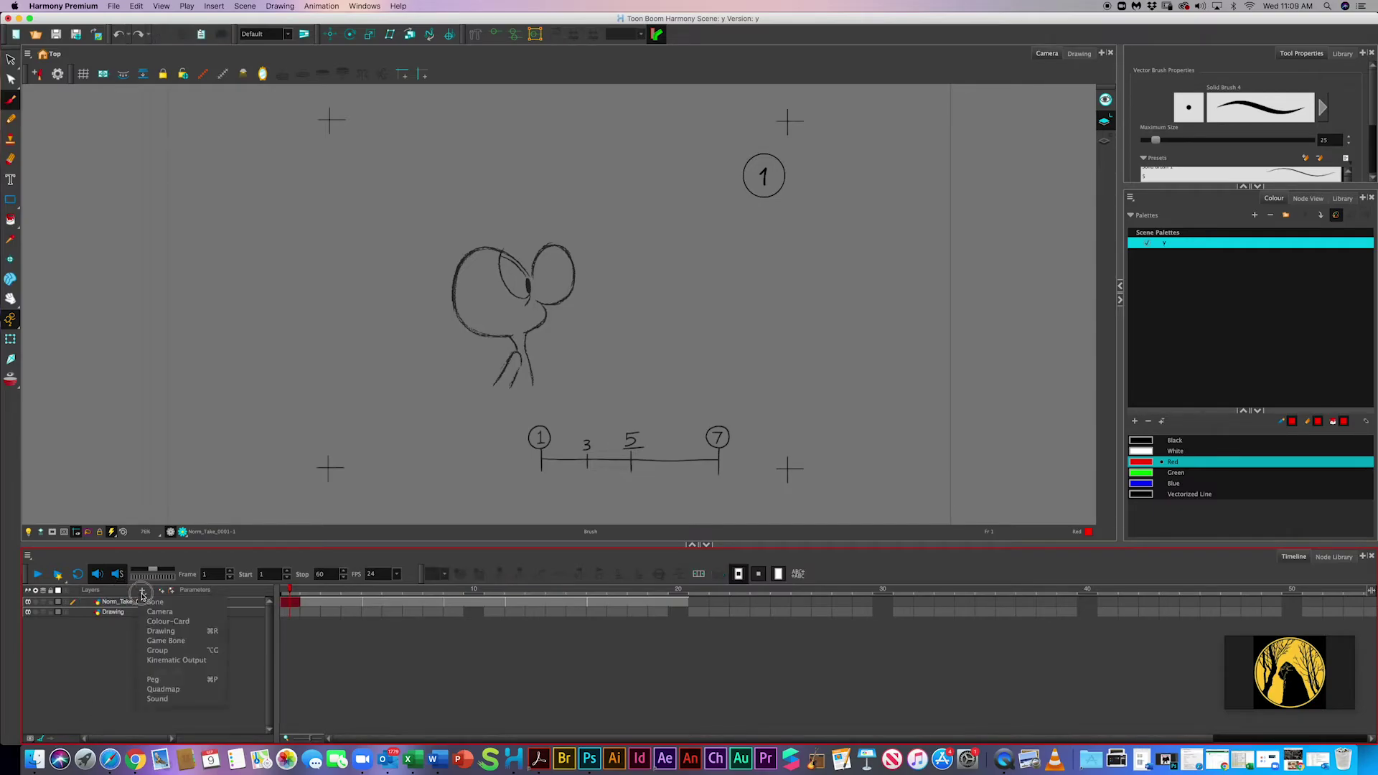
{"action": "left_click", "coordinate": [168, 621]}
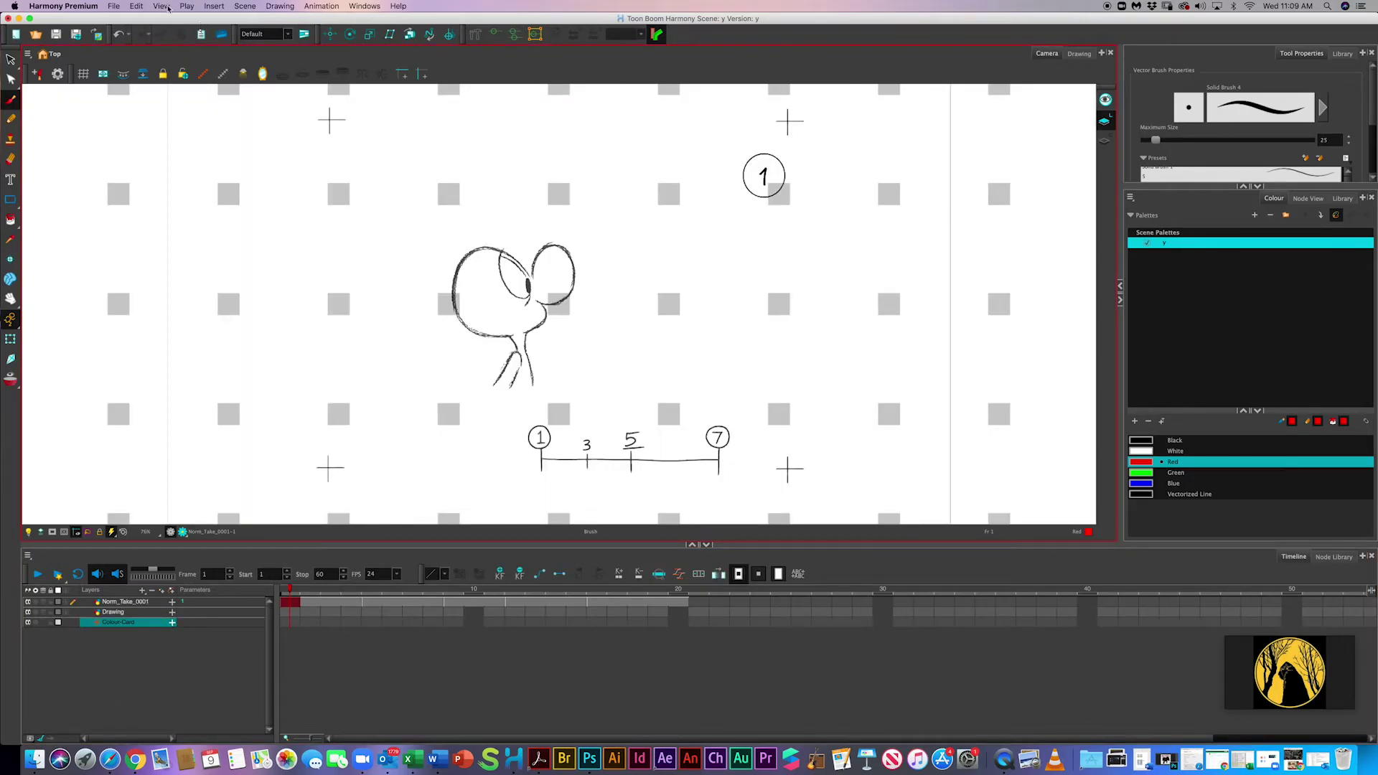
- Export frames 1 to 20 again as an H.264/MPEG-4 movie, overwriting norman take 1 keys.mov
{"action": "left_click", "coordinate": [115, 6]}
{"action": "mouse_move", "coordinate": [139, 163]}
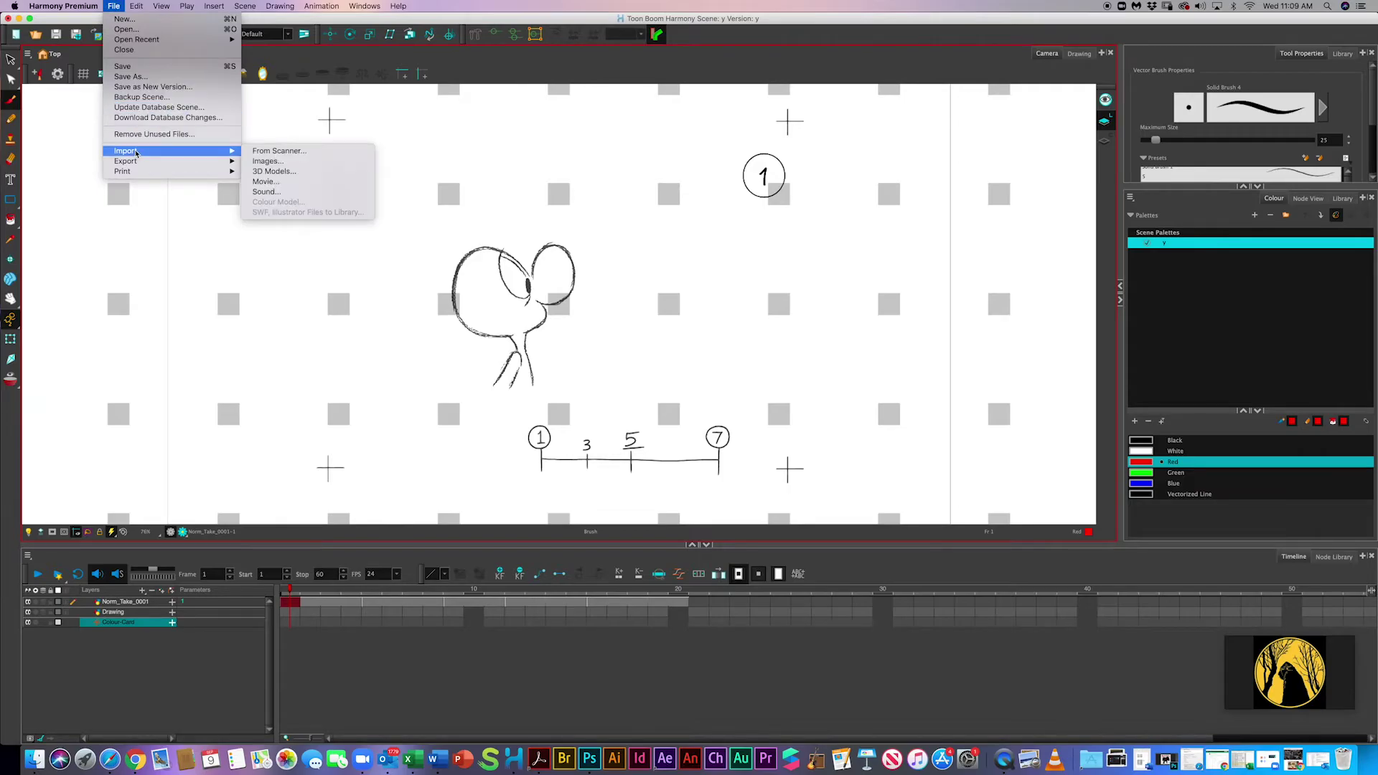
{"action": "left_click", "coordinate": [269, 171]}
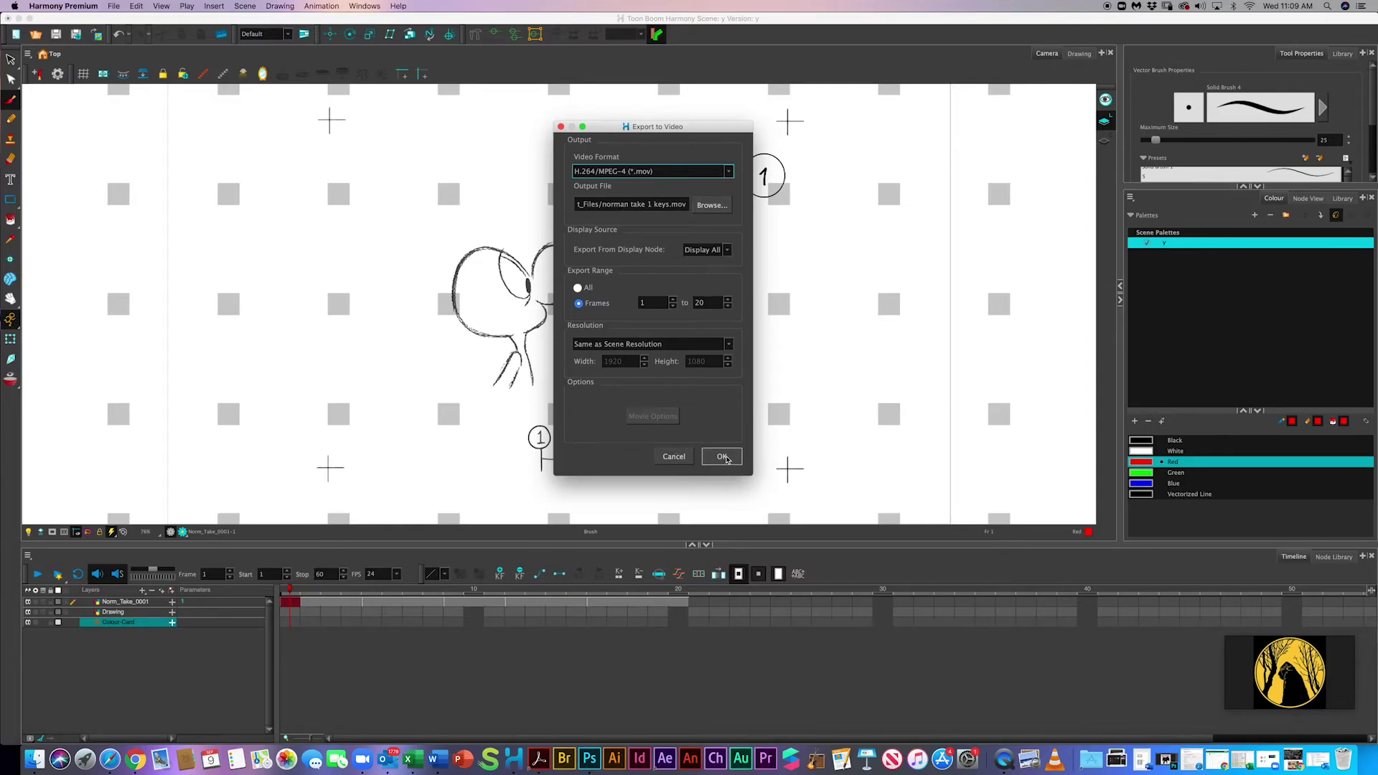
{"action": "left_click", "coordinate": [734, 462]}
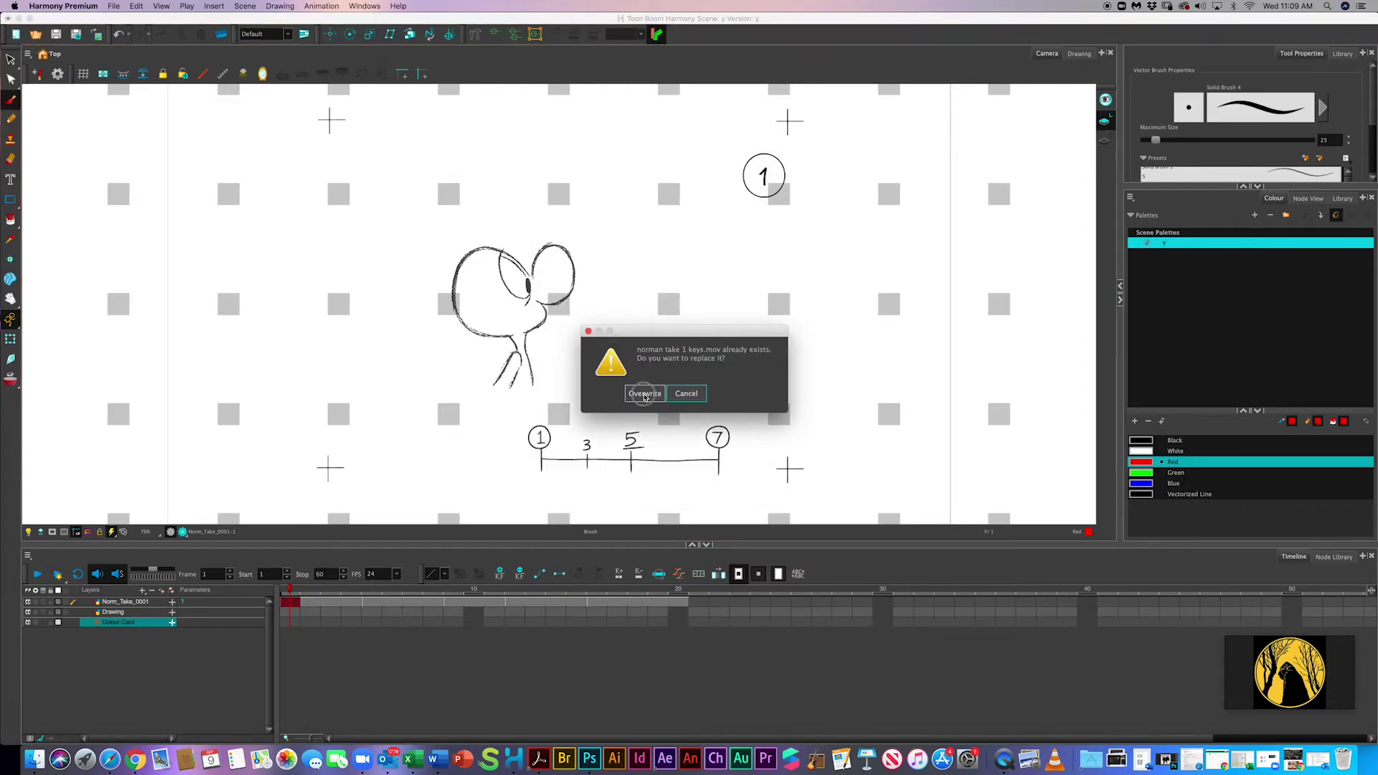
{"action": "left_click", "coordinate": [644, 393]}
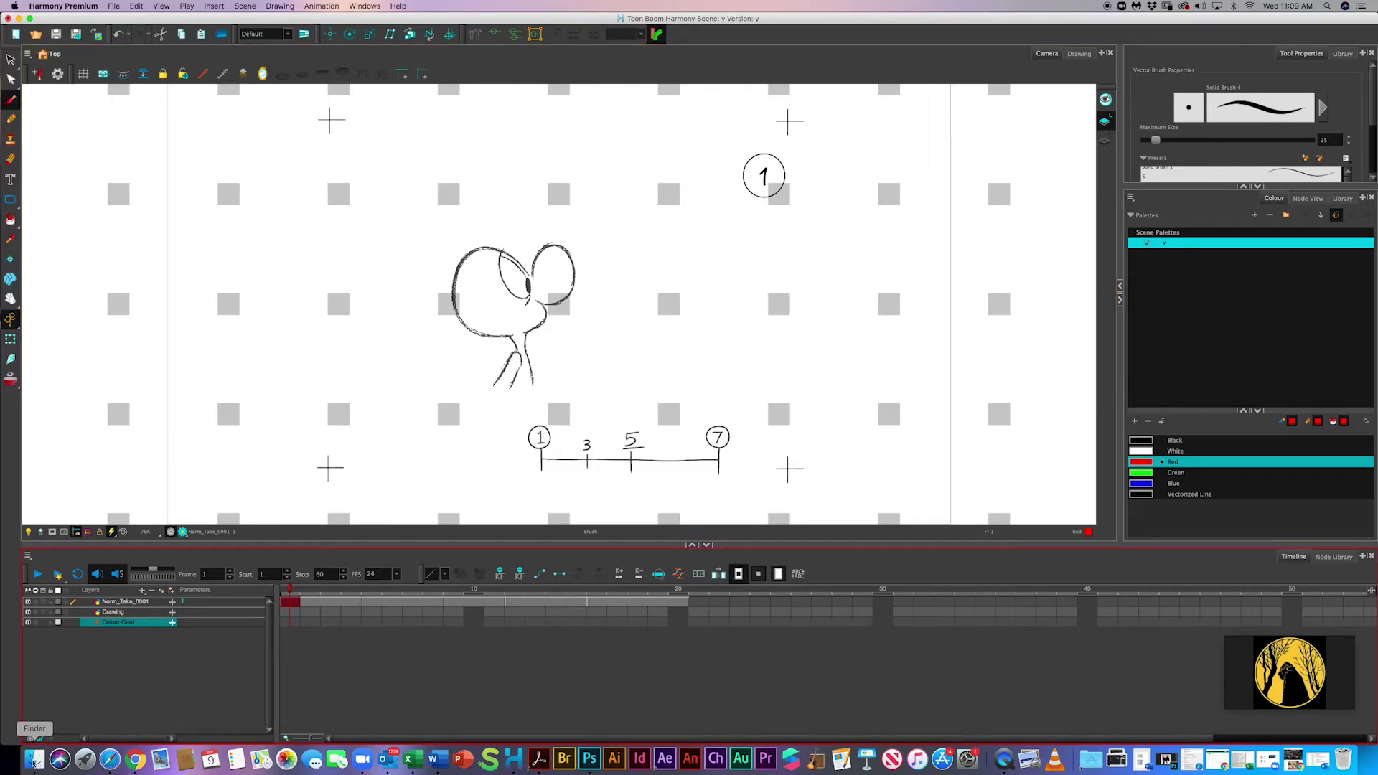
- Switch to Finder, preview norman take 1 keys.mov by playing it through, and return to Harmony
{"action": "left_click", "coordinate": [33, 763]}
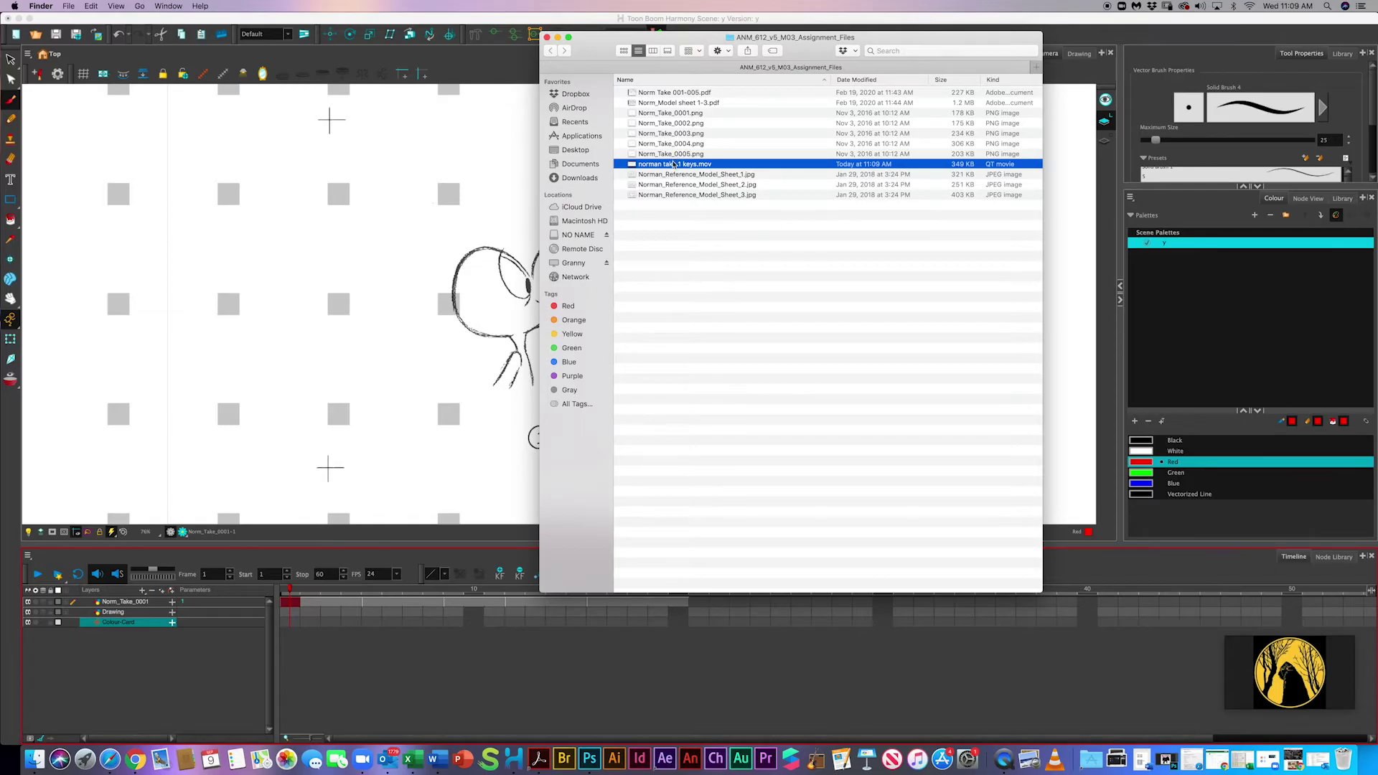
{"action": "key", "text": "space"}
{"action": "key", "text": "space"}
{"action": "key", "text": "space"}
{"action": "key", "text": "space"}
{"action": "key", "text": "space"}
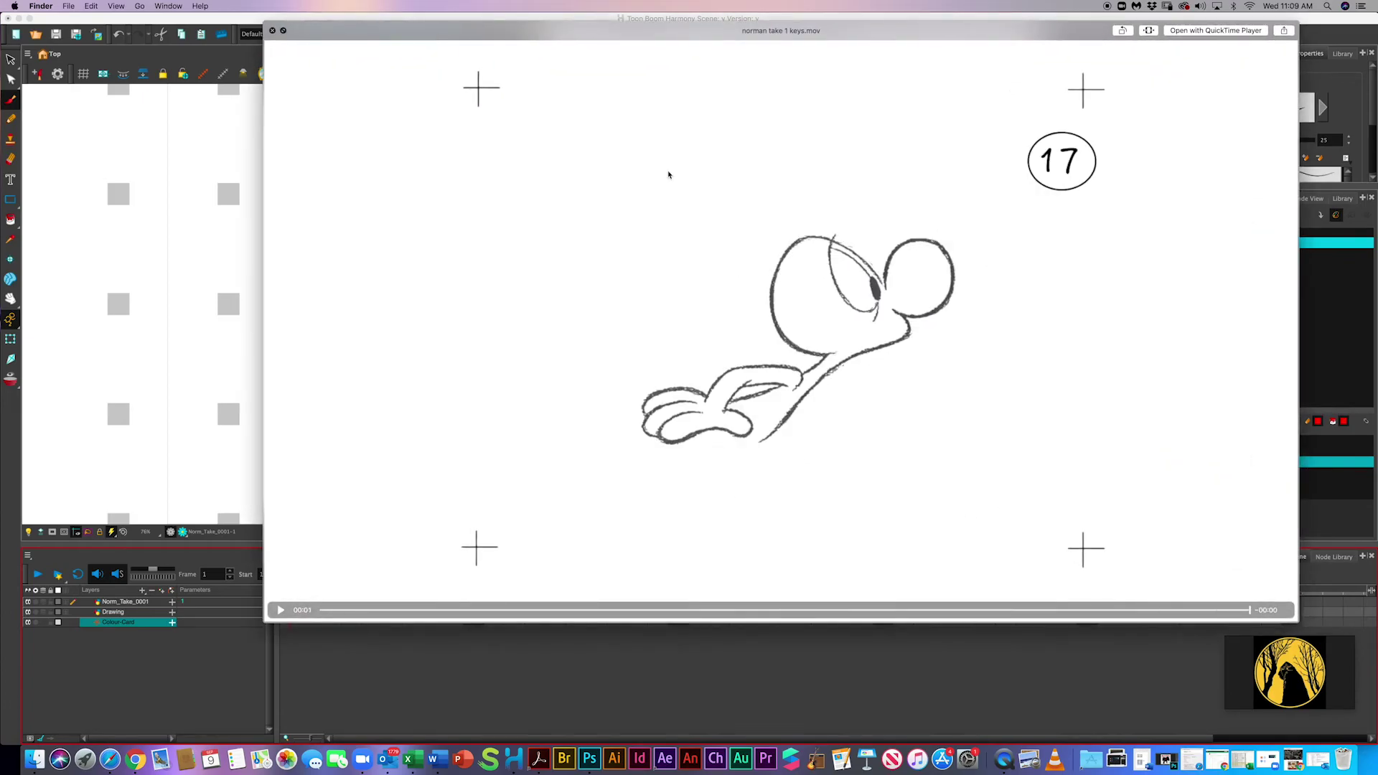
{"action": "key", "text": "space"}
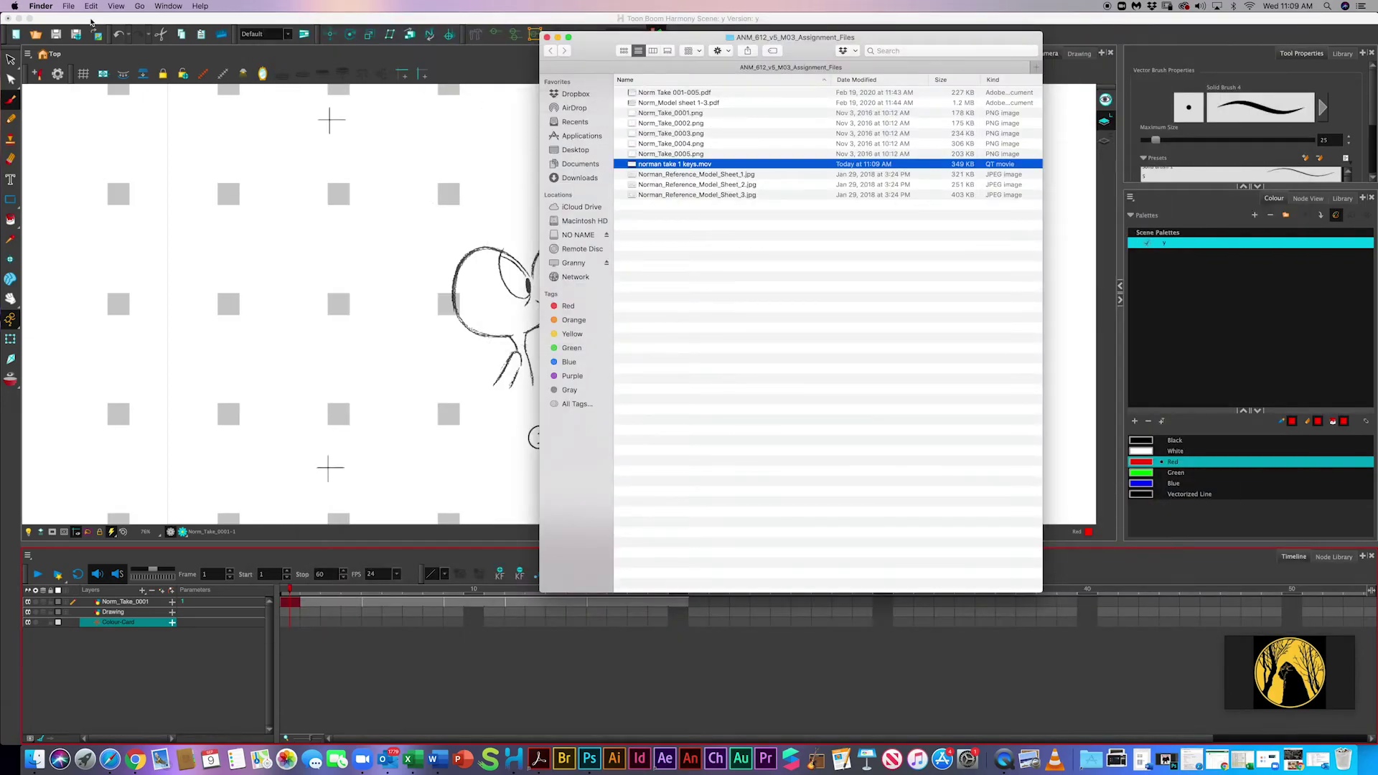
{"action": "left_click", "coordinate": [90, 18]}
- Review the movie export settings for format, output file and frame range, and close them without exporting
{"action": "left_click", "coordinate": [113, 5]}
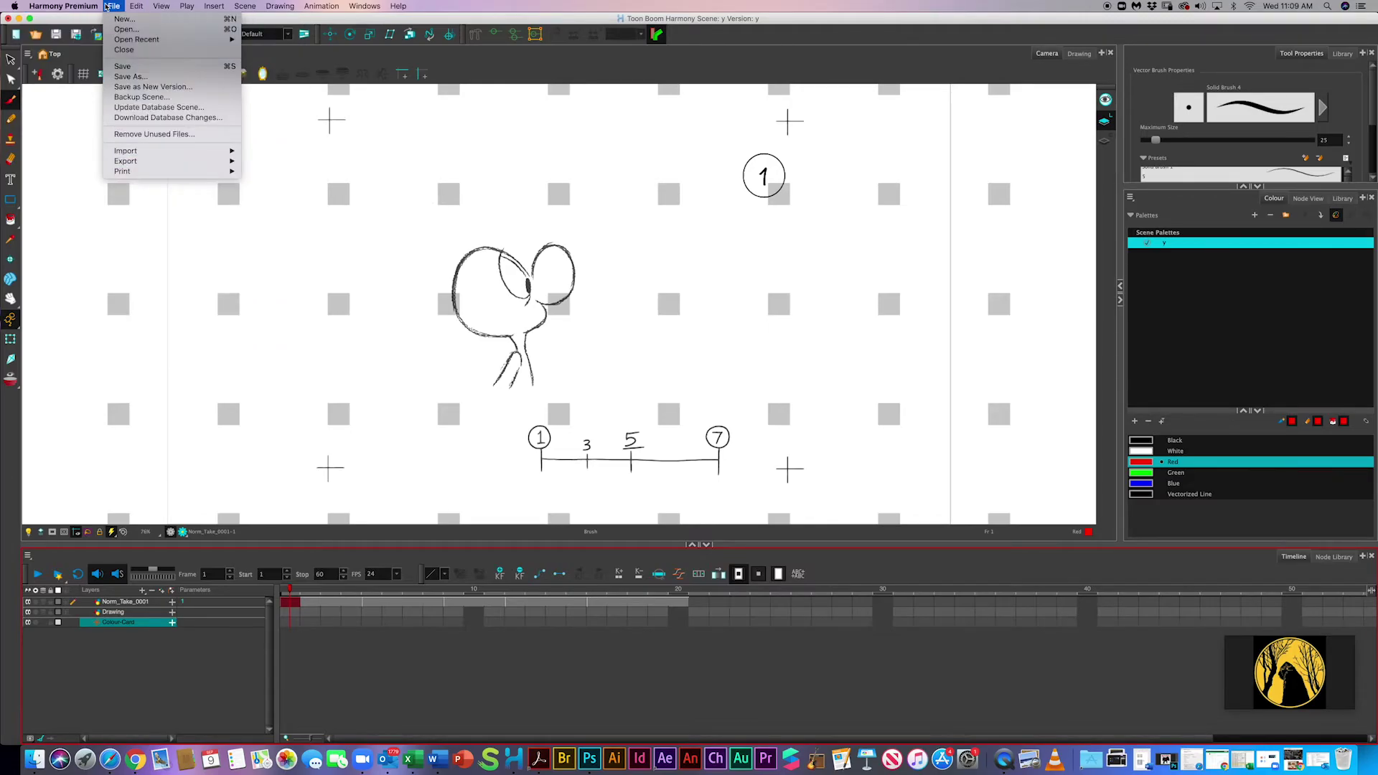
{"action": "mouse_move", "coordinate": [113, 6]}
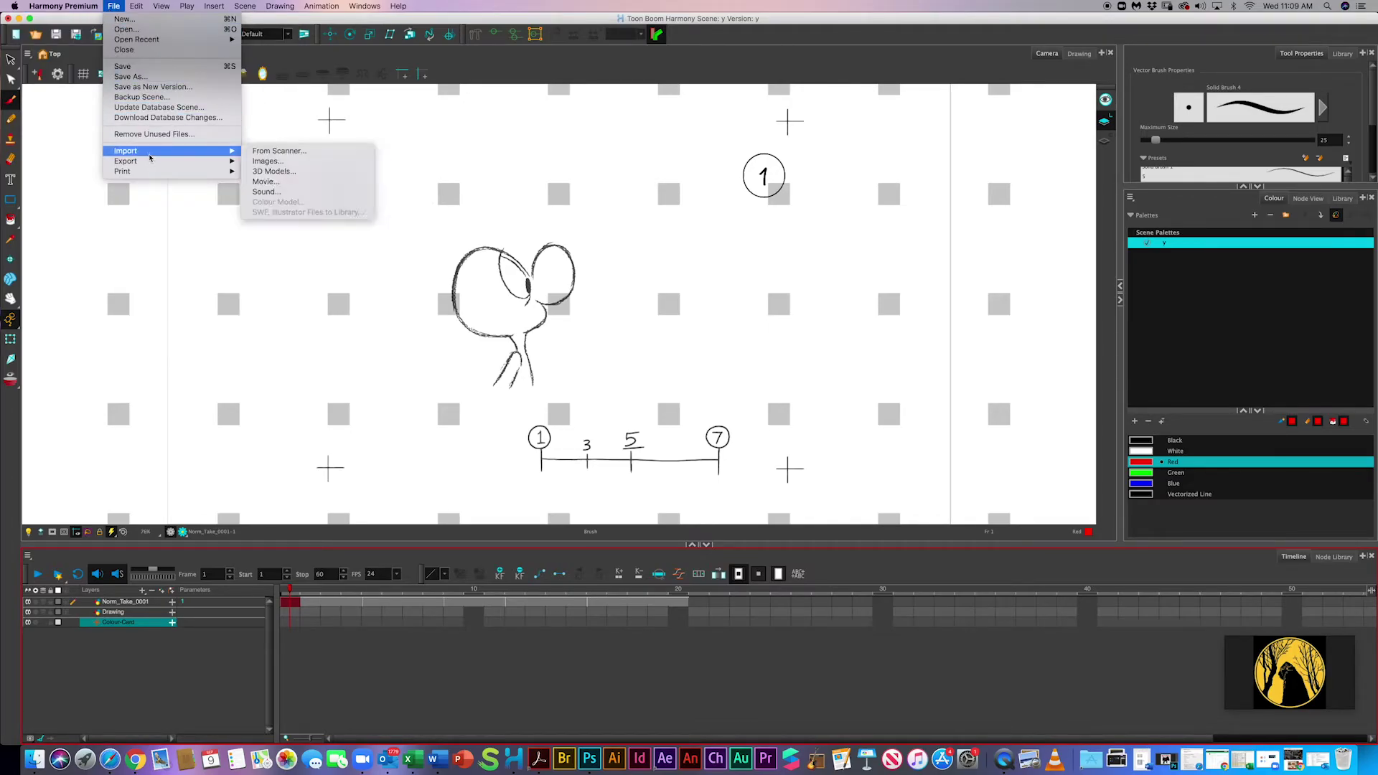
{"action": "mouse_move", "coordinate": [154, 162]}
{"action": "left_click", "coordinate": [287, 173]}
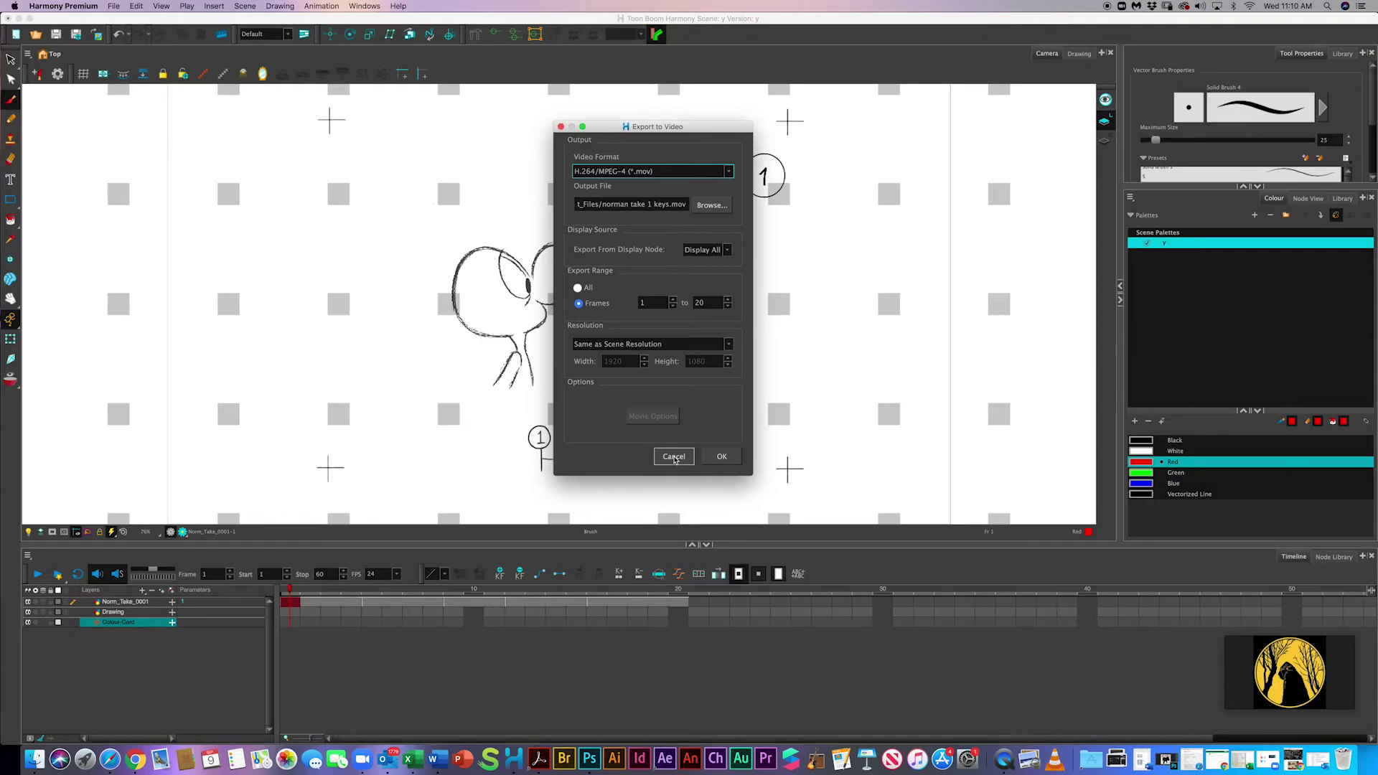
{"action": "left_click", "coordinate": [673, 457]}
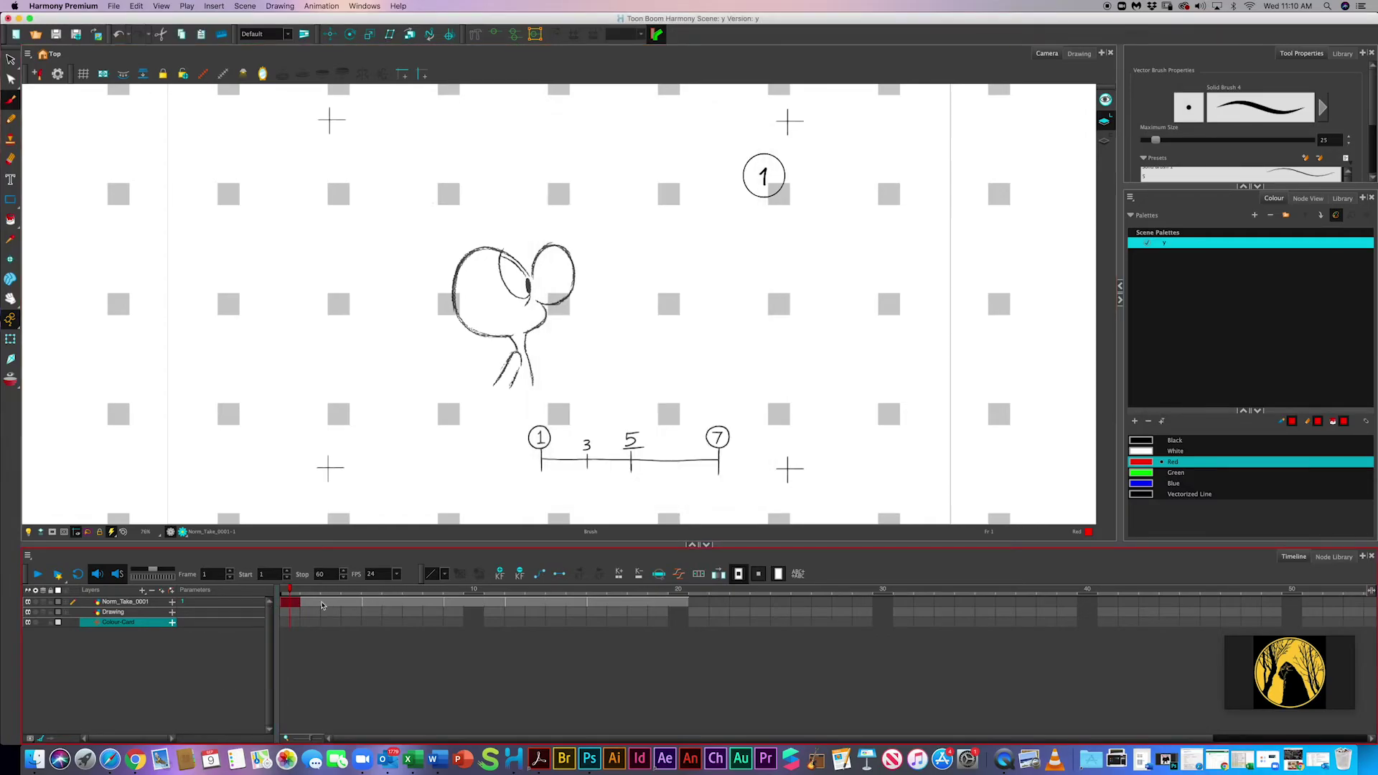
- Select the Norm_Take_0001 layer and examine the line quality of its grey vectorized drawing up close
{"action": "left_click", "coordinate": [133, 603]}
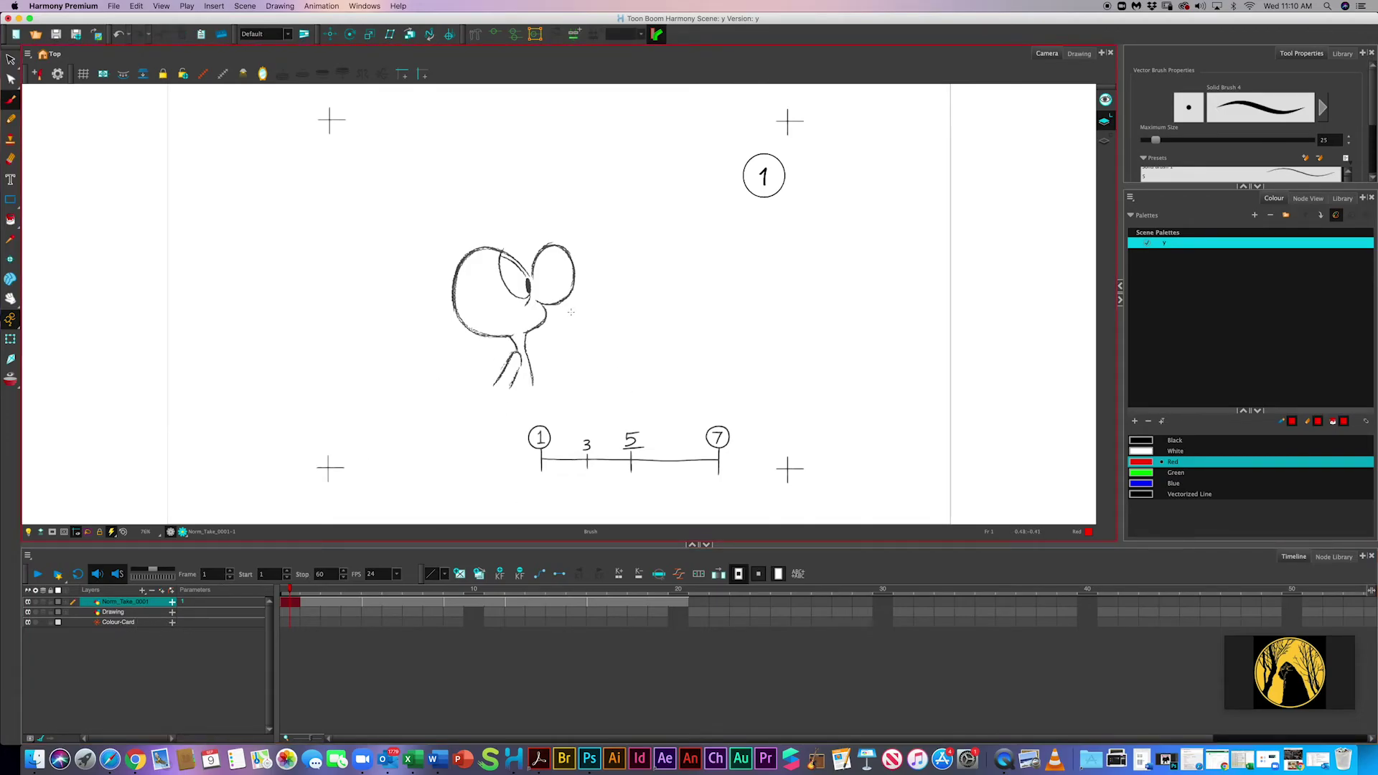
{"action": "key", "text": "2"}
{"action": "key", "text": "2"}
{"action": "key", "text": "2"}
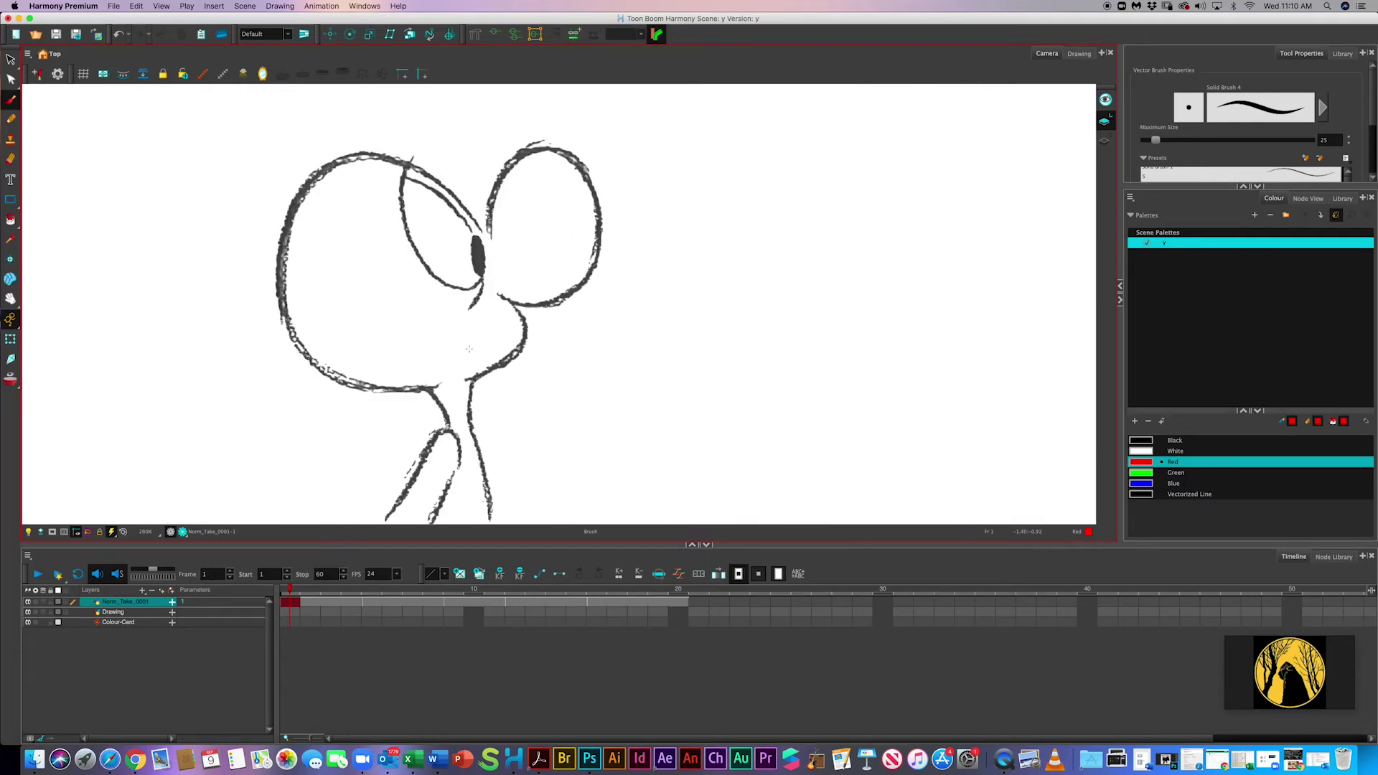
{"action": "key", "text": "2"}
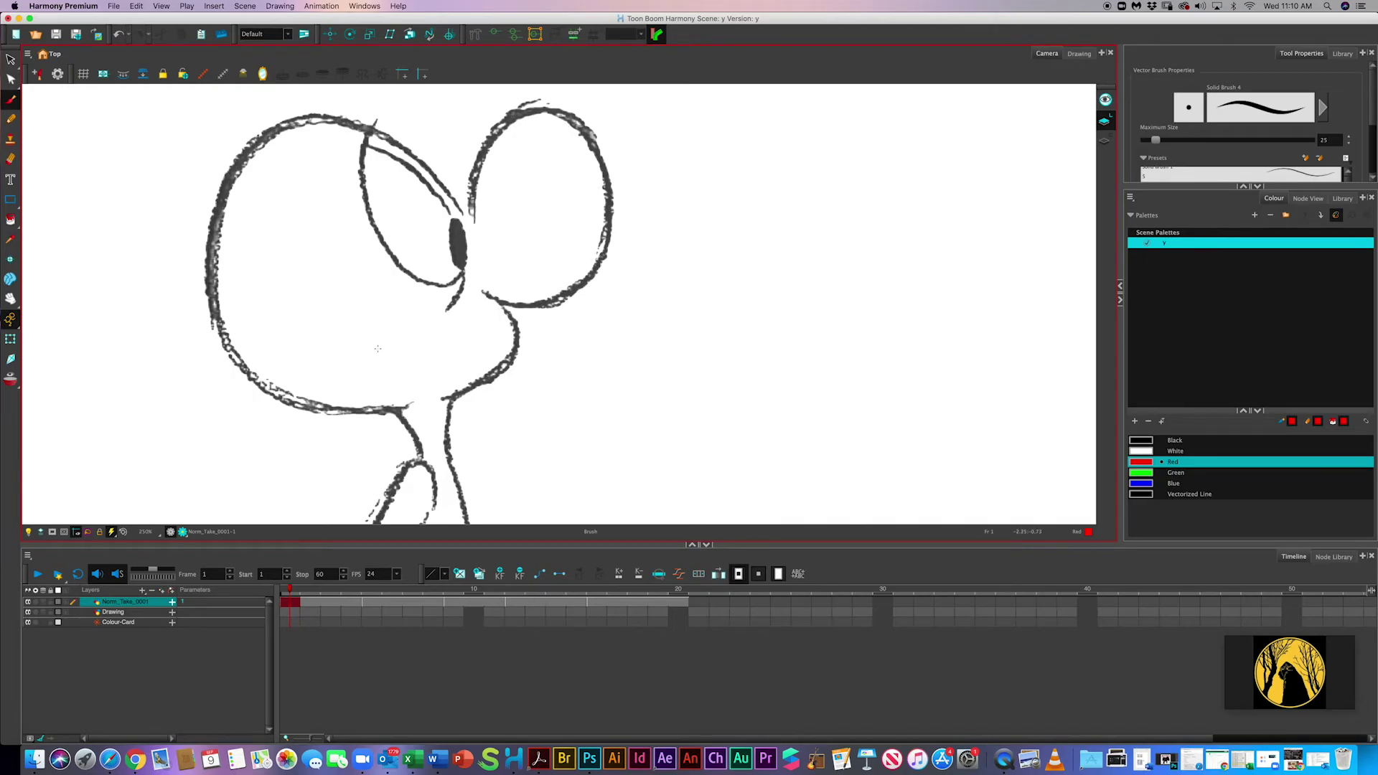
{"action": "key", "text": "1"}
{"action": "key", "text": "1"}
{"action": "key", "text": "1"}
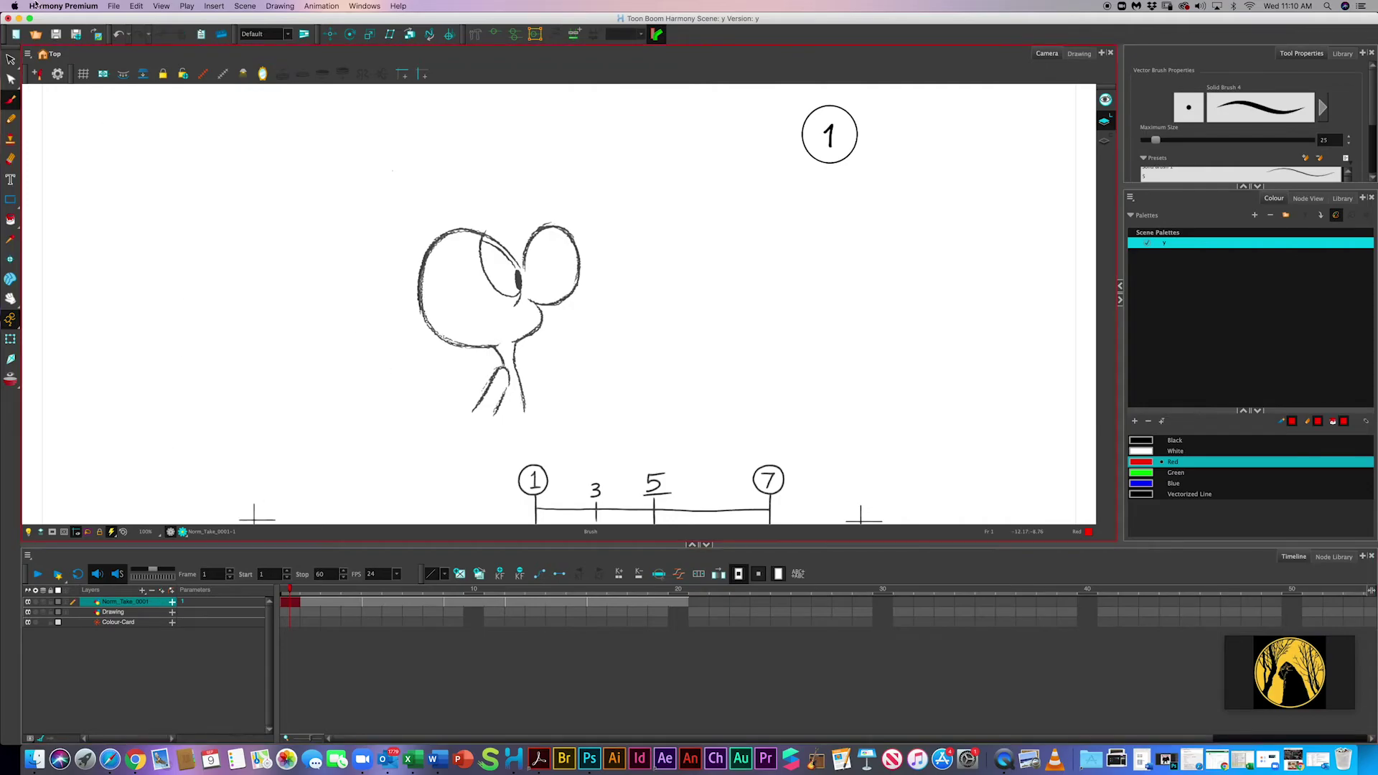
- Import Norm_Take_0001.png through Norm_Take_0005.png onto a single new layer as Toon Boom vector drawings with the Black and White preset
{"action": "left_click", "coordinate": [117, 6]}
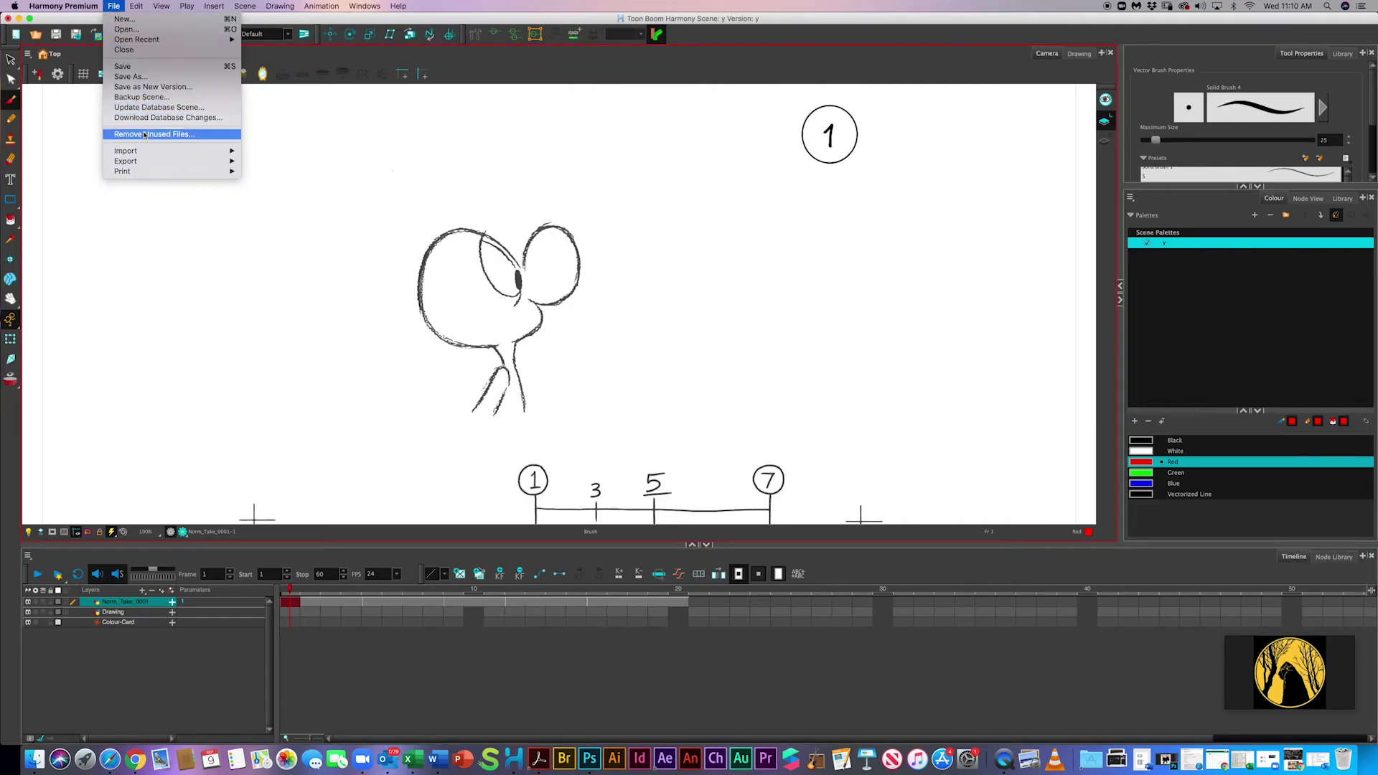
{"action": "mouse_move", "coordinate": [150, 150]}
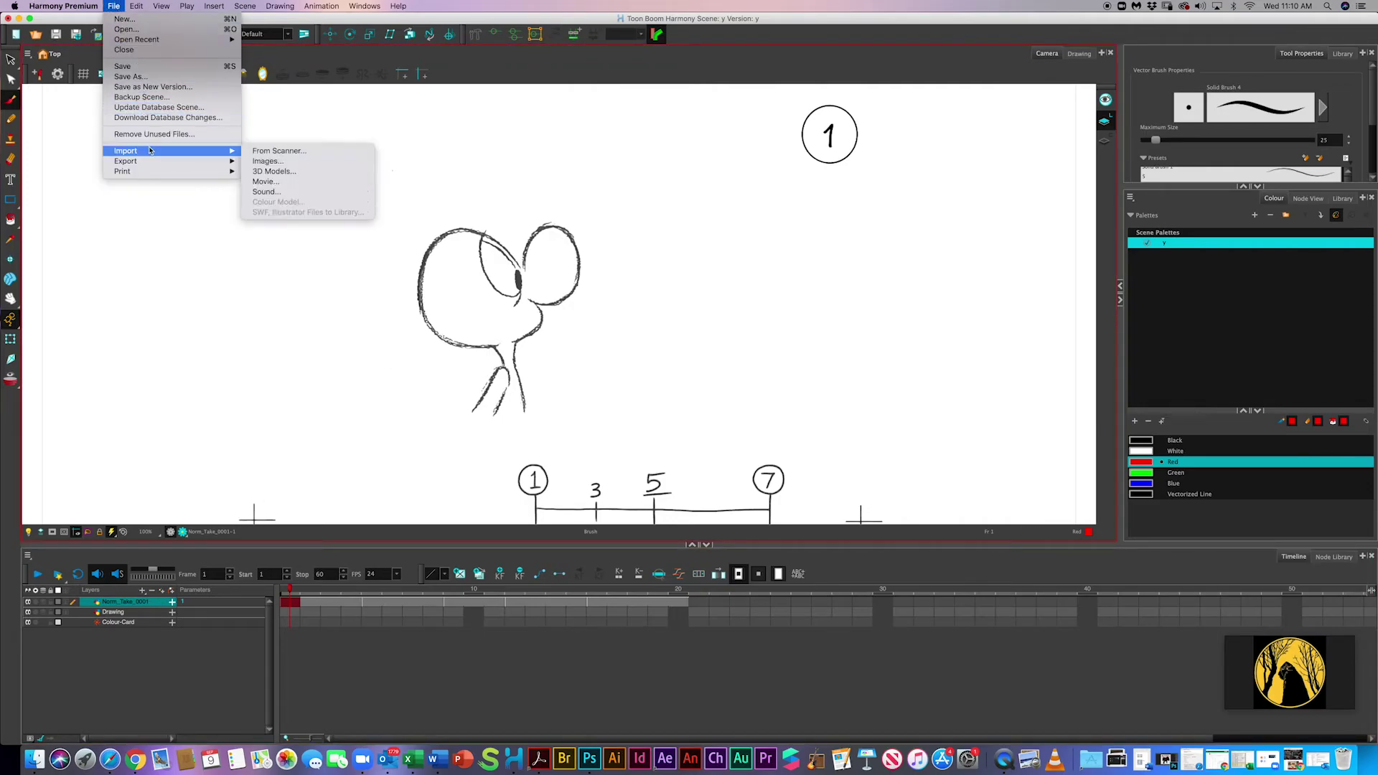
{"action": "left_click", "coordinate": [279, 166]}
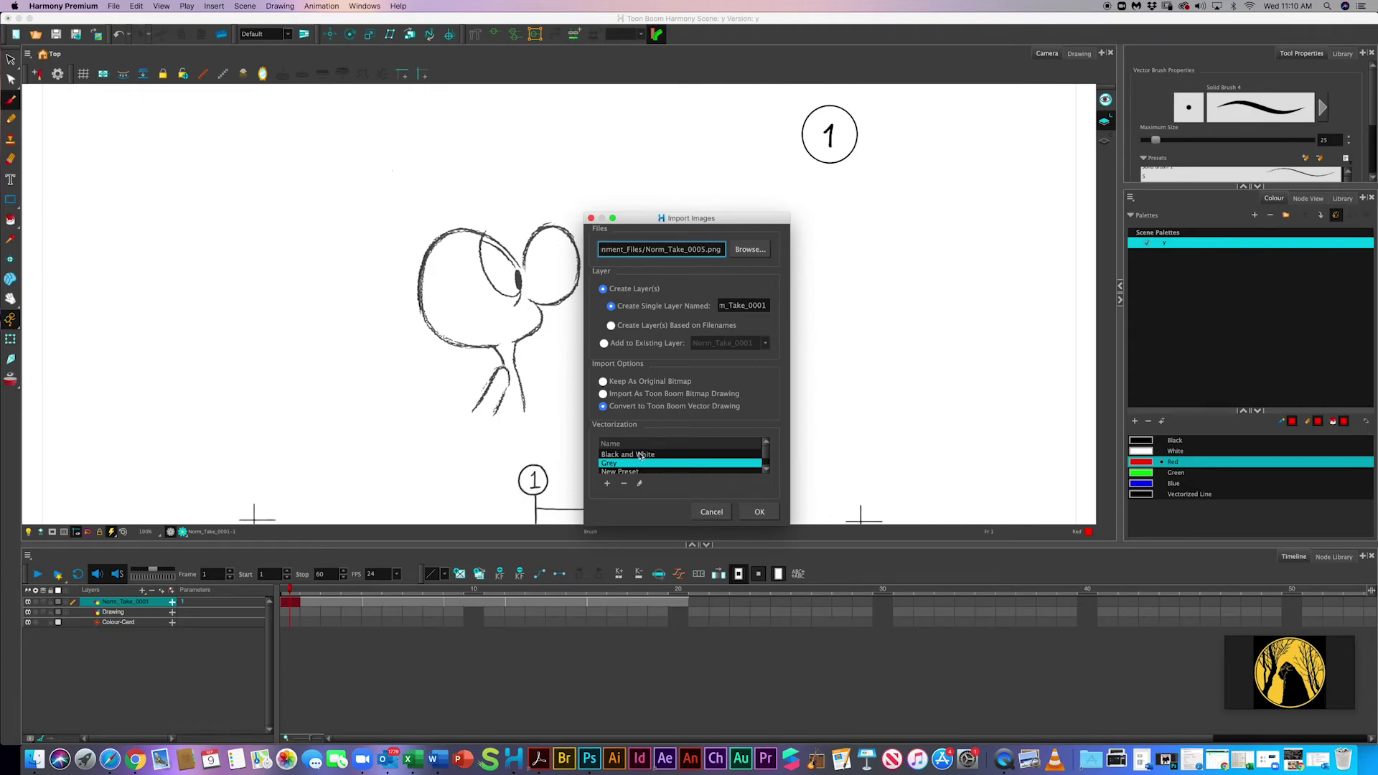
{"action": "left_click", "coordinate": [746, 255]}
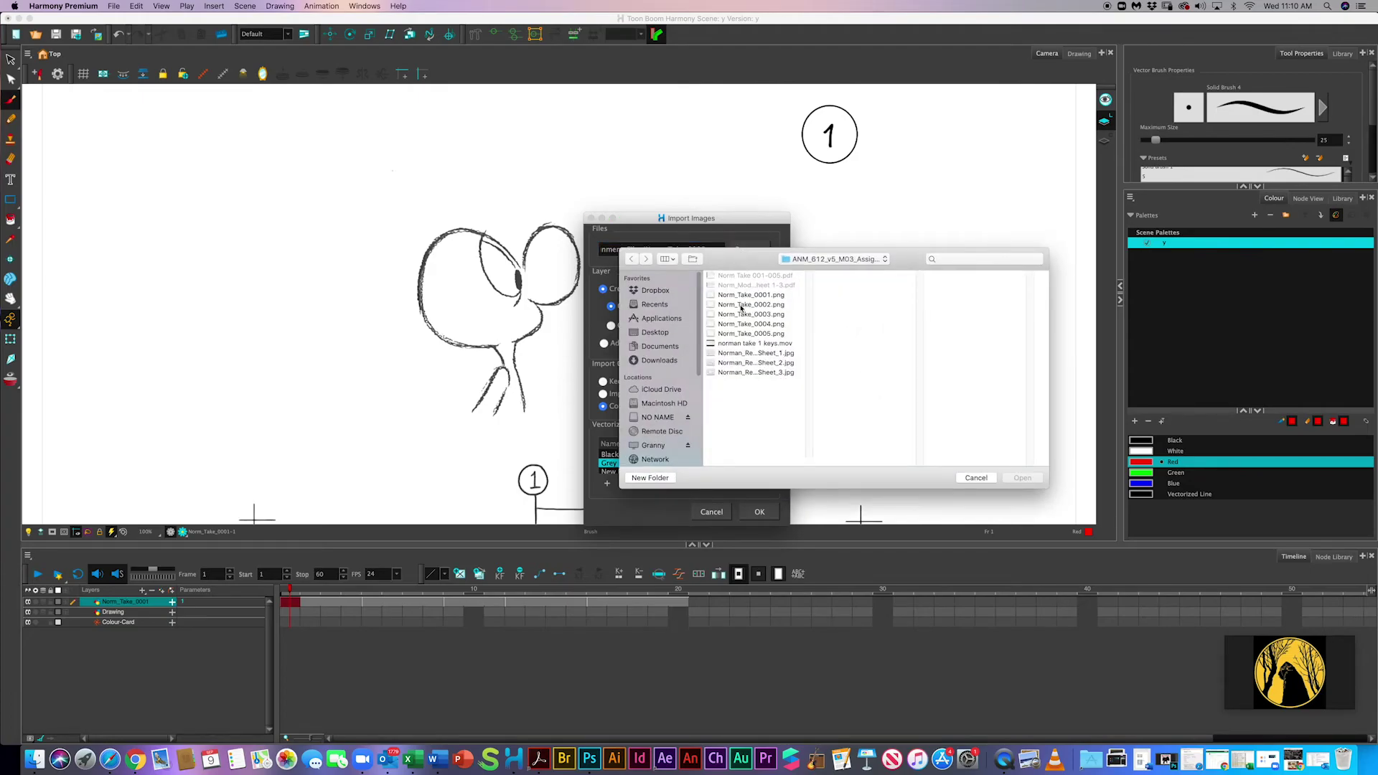
{"action": "left_click", "coordinate": [748, 297]}
{"action": "left_click", "coordinate": [764, 334], "text": "shift"}
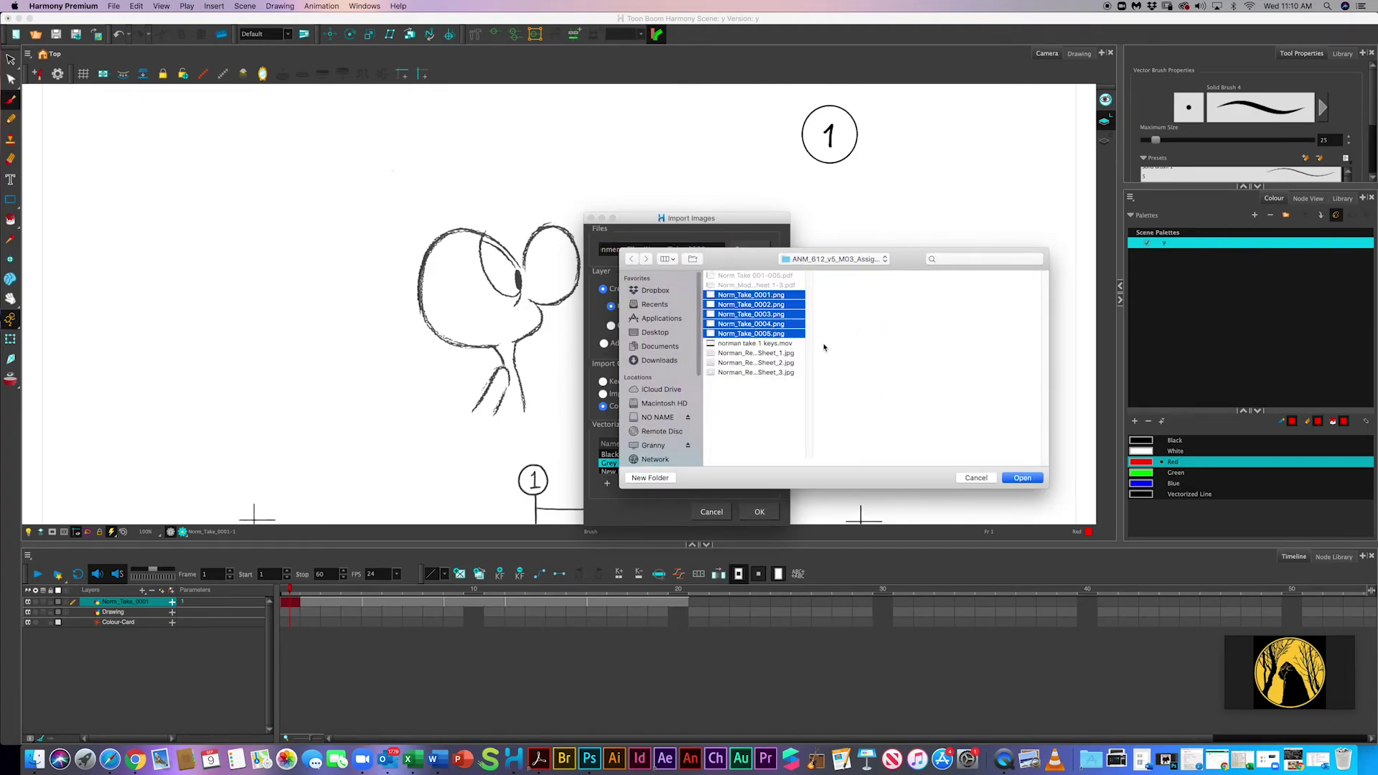
{"action": "left_click", "coordinate": [1022, 478]}
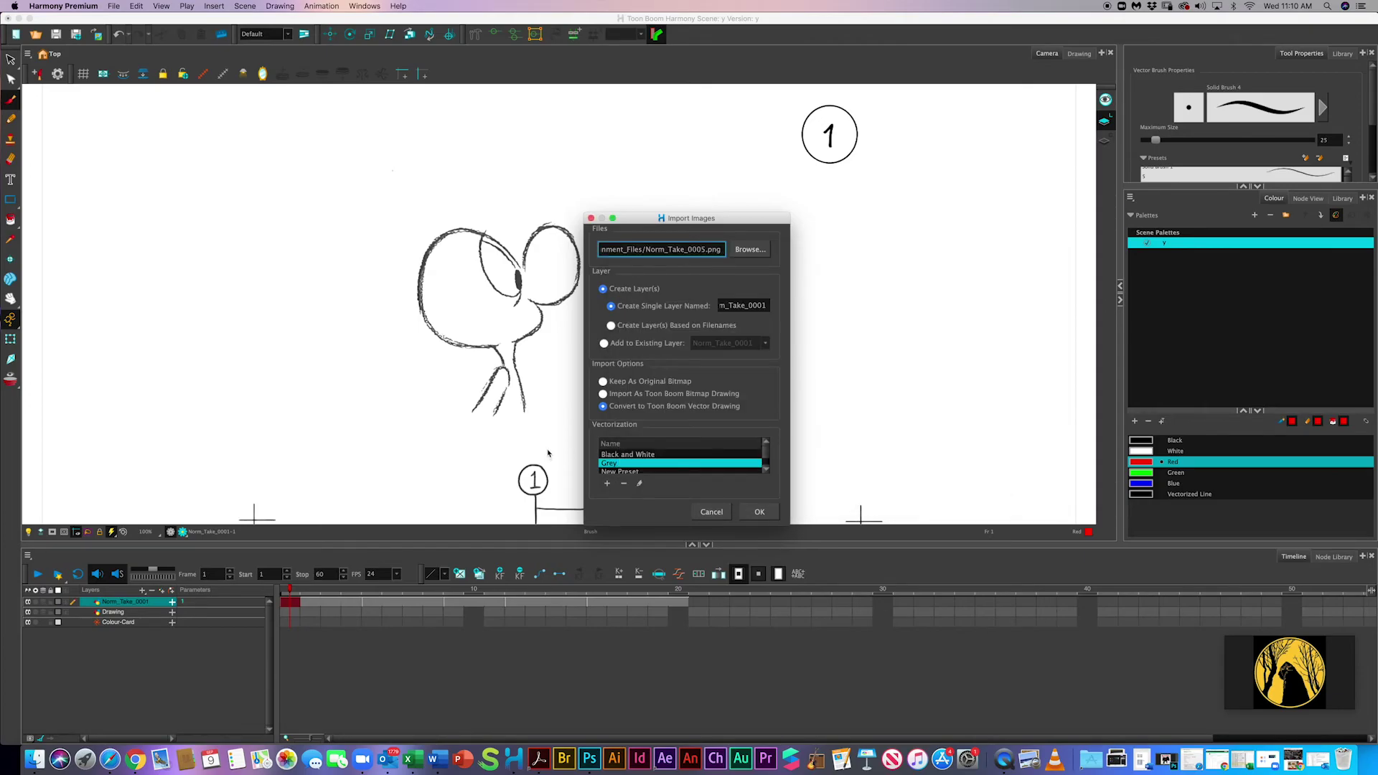
{"action": "left_click", "coordinate": [624, 455]}
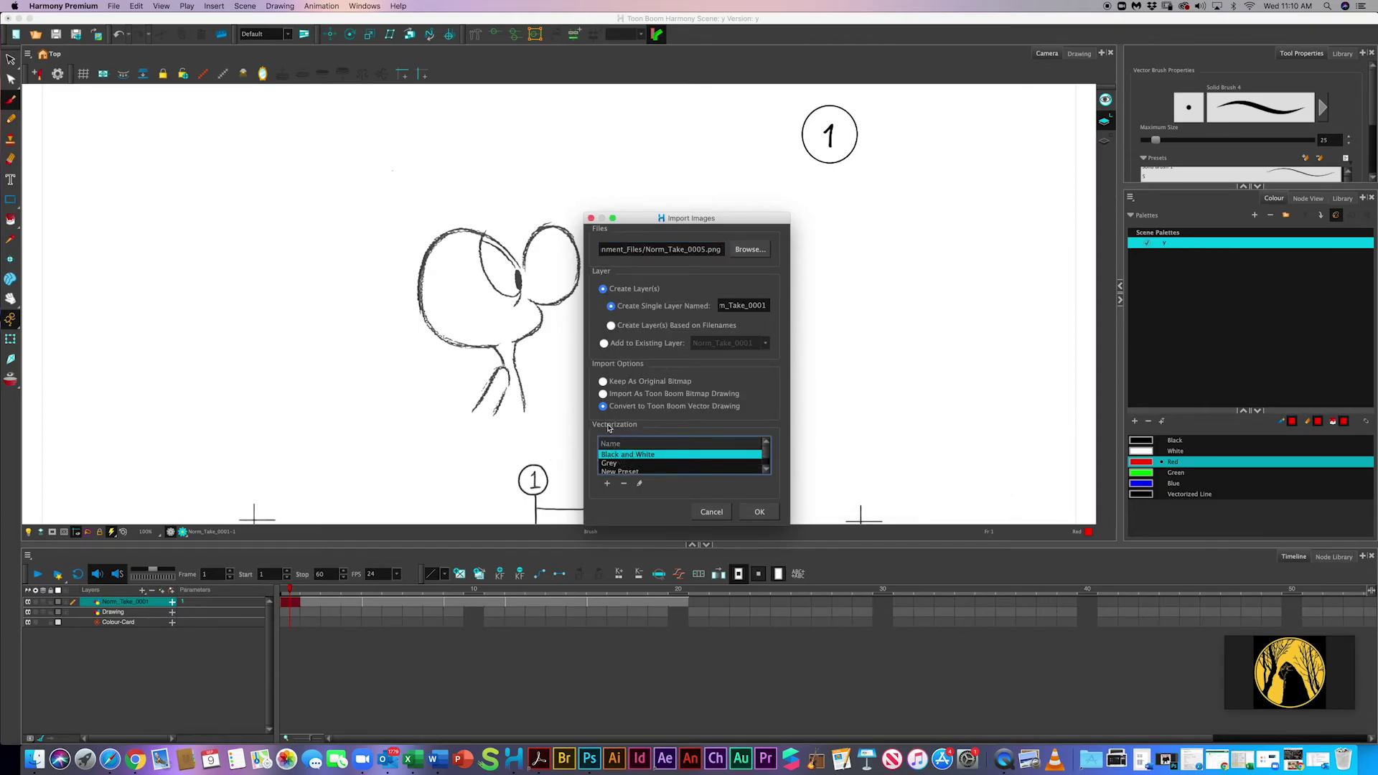
{"action": "left_click", "coordinate": [758, 512]}
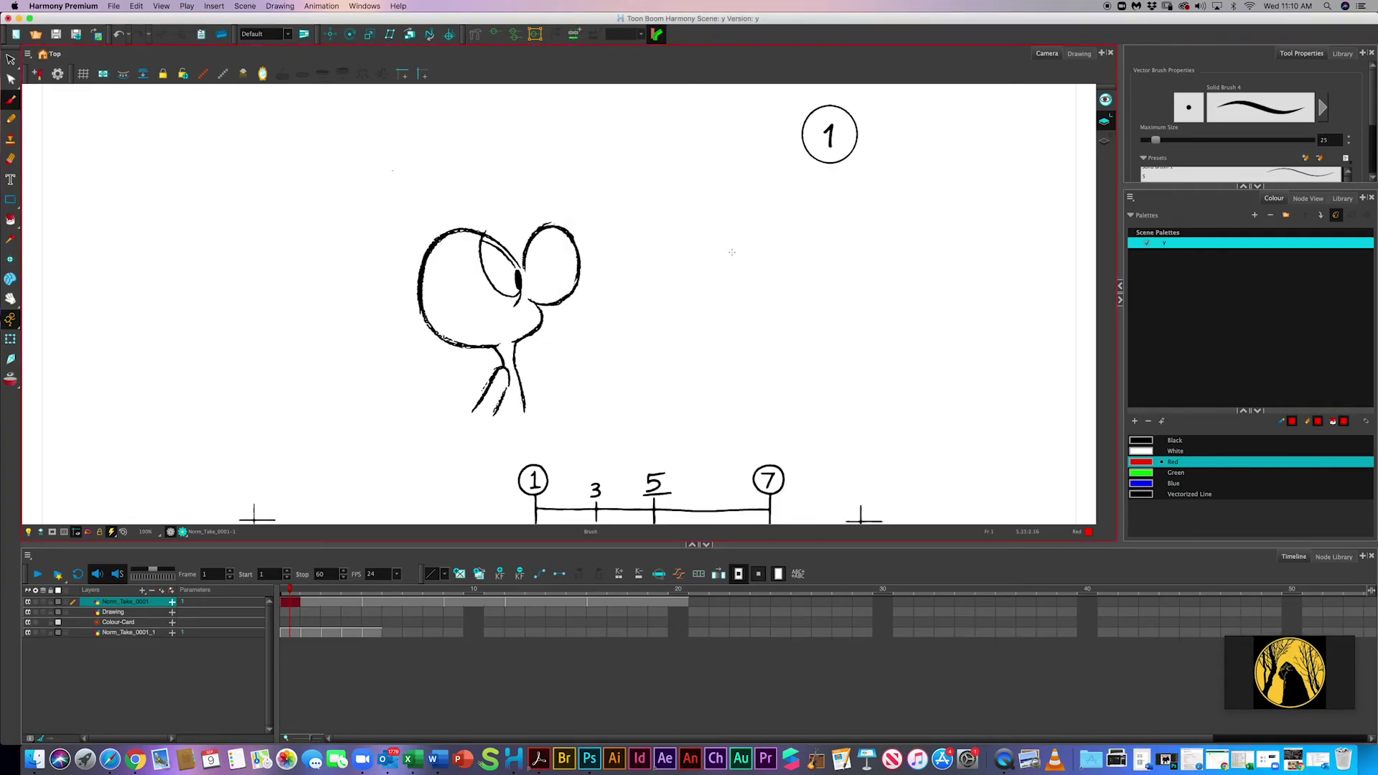
- Move the newly imported black-and-white layer above all other layers and toggle its visibility to compare its lines with the grey version
{"action": "left_click", "coordinate": [104, 633]}
{"action": "left_click_drag", "start_coordinate": [111, 603], "coordinate": [111, 596]}
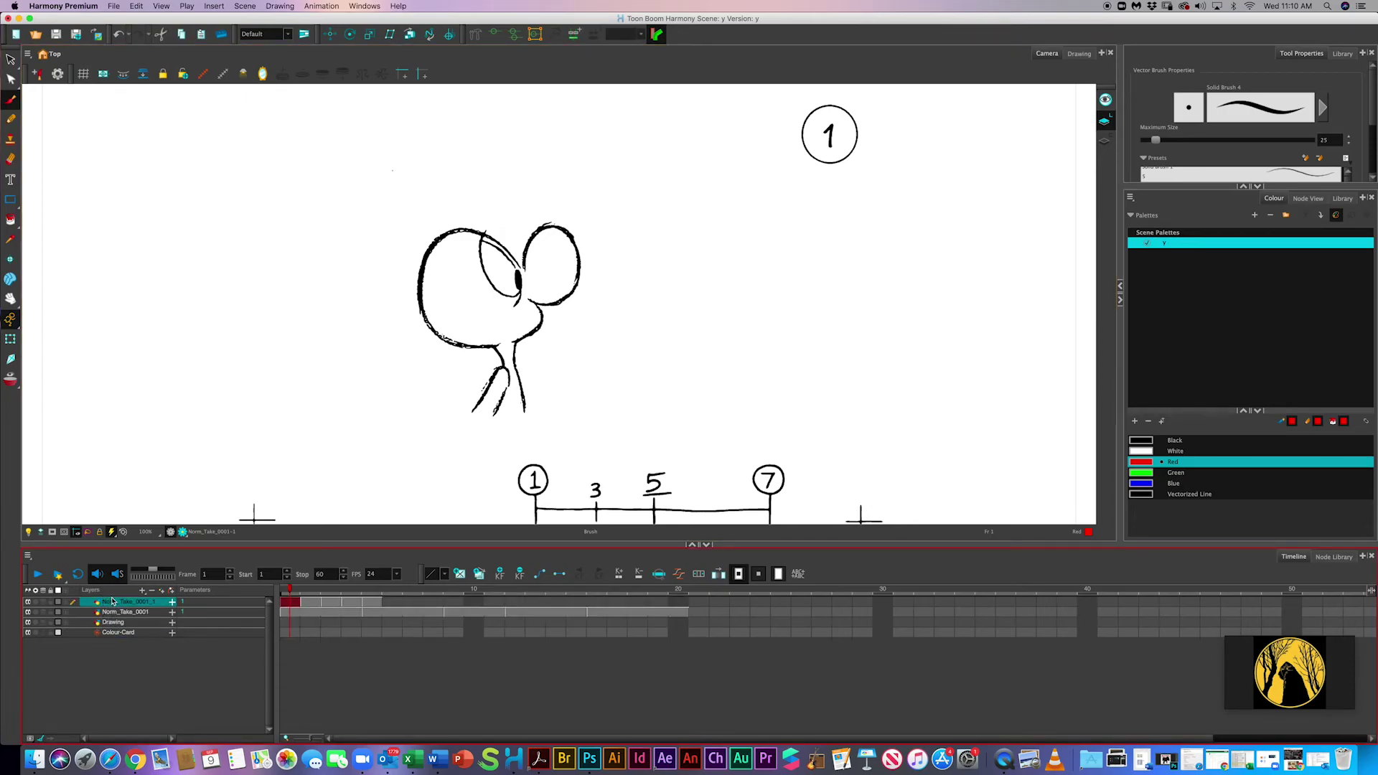
{"action": "left_click", "coordinate": [28, 603]}
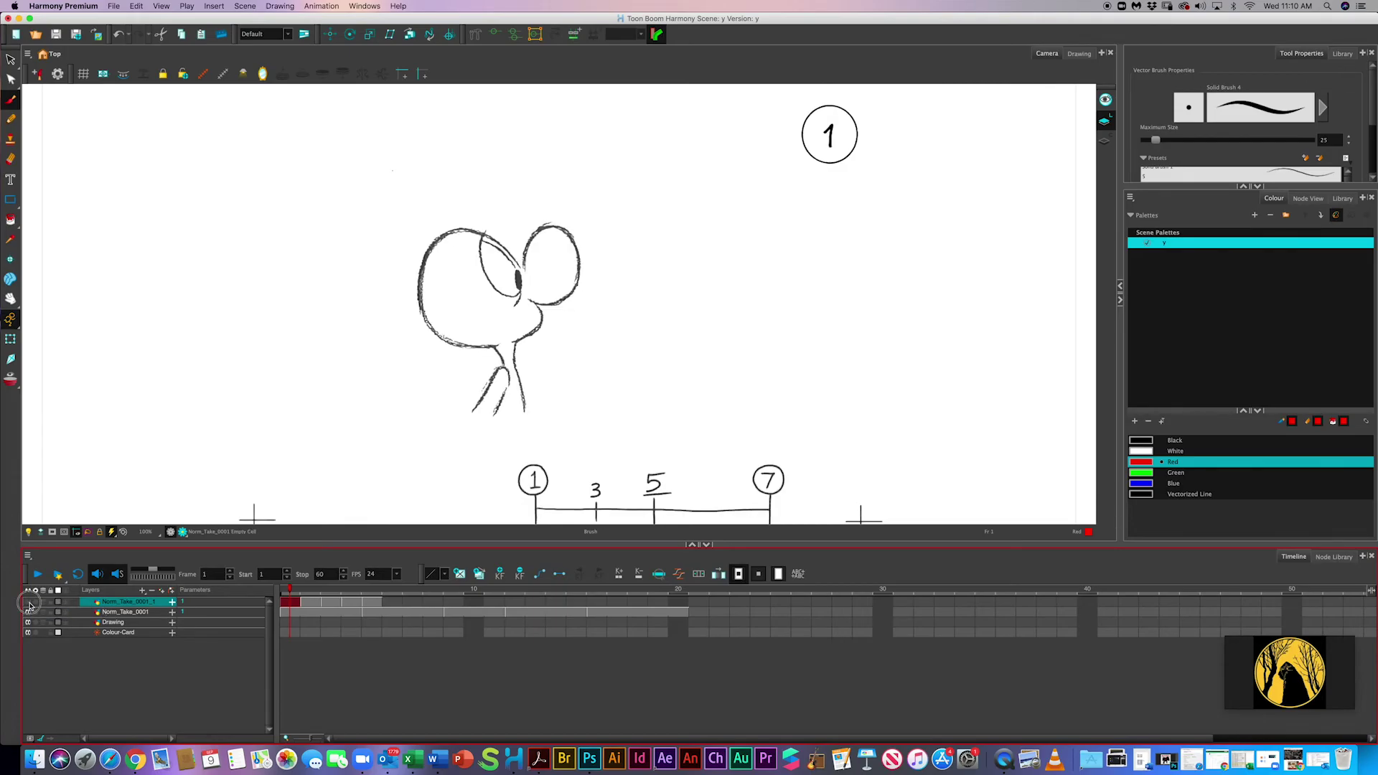
{"action": "left_click", "coordinate": [28, 604]}
{"action": "left_click", "coordinate": [28, 603]}
{"action": "left_click", "coordinate": [28, 603]}
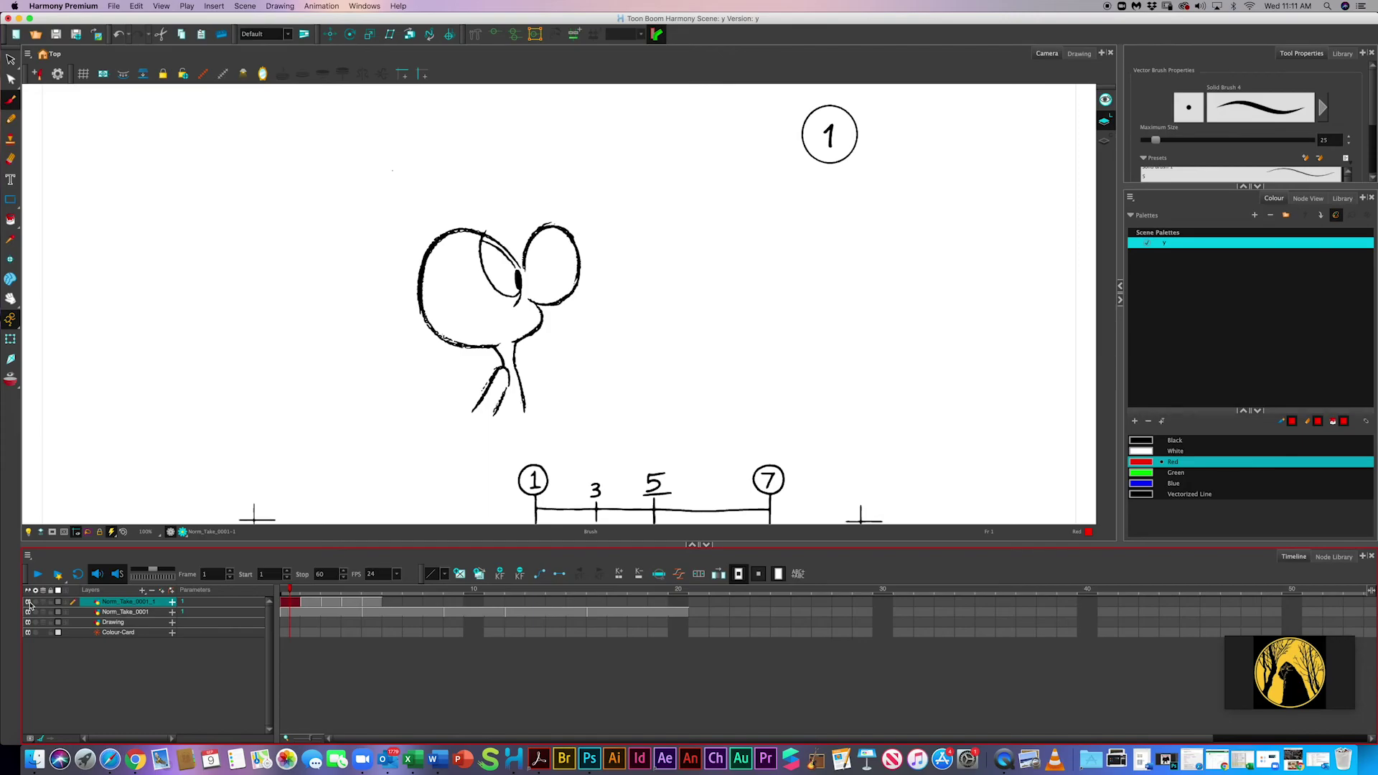
{"action": "left_click", "coordinate": [28, 603]}
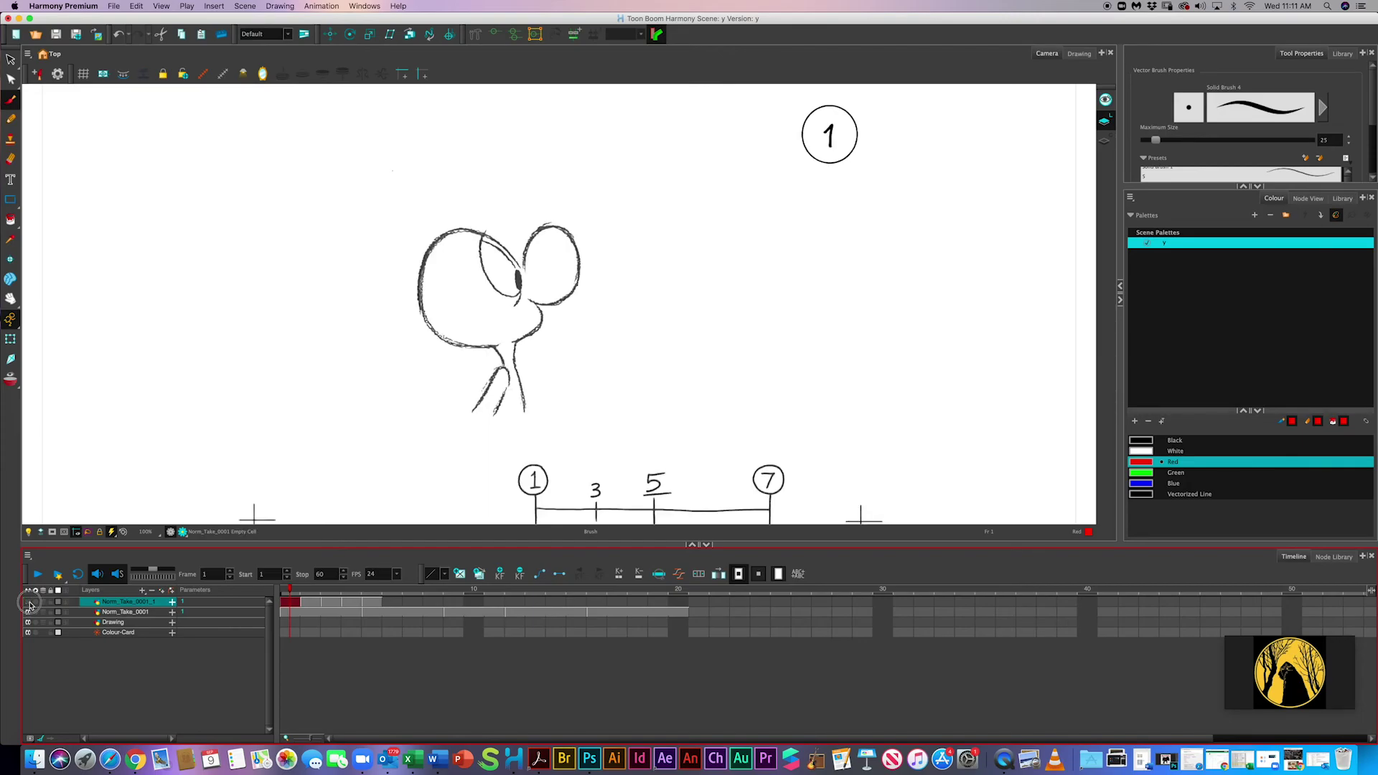
{"action": "left_click", "coordinate": [28, 603]}
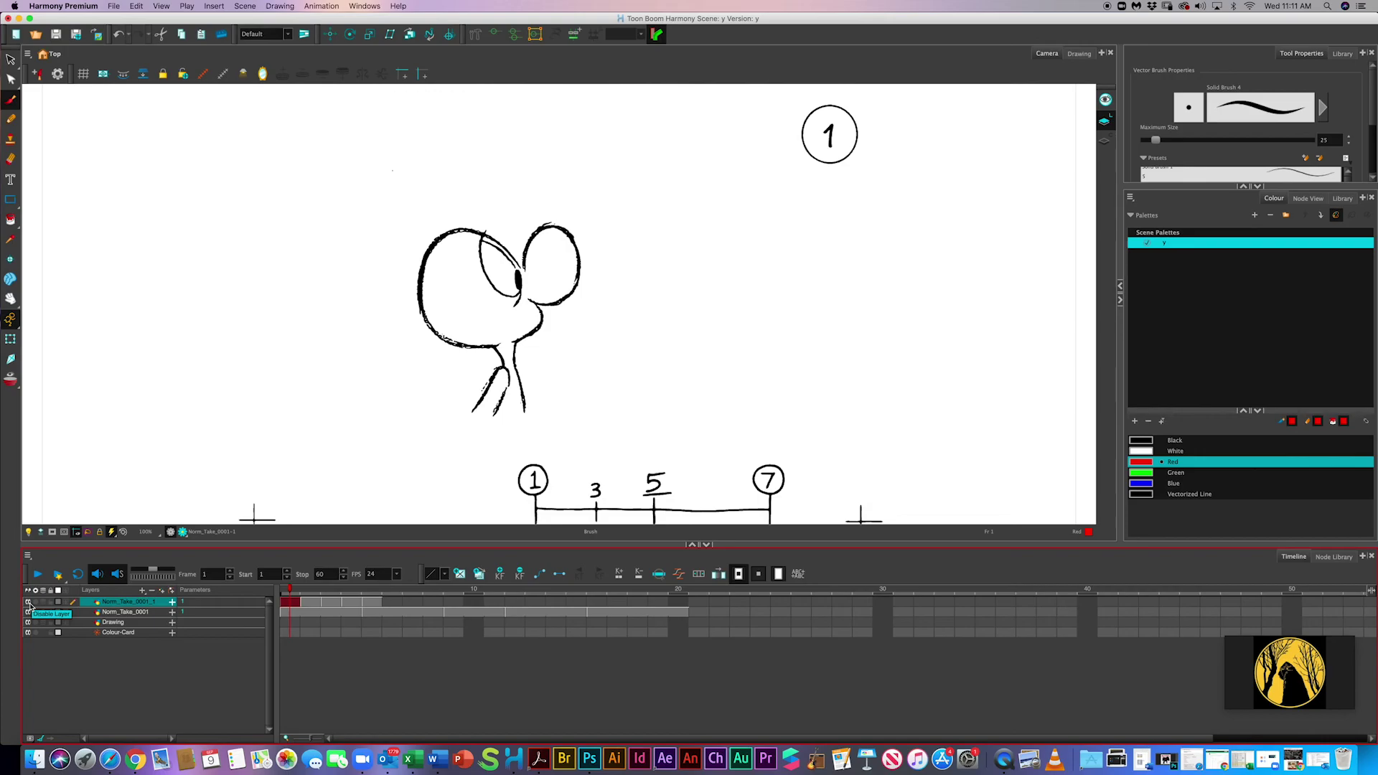
- Scrub through frames 1 to 4 to compare the black-and-white drawings with the grey ones beneath
{"action": "key", "text": "1"}
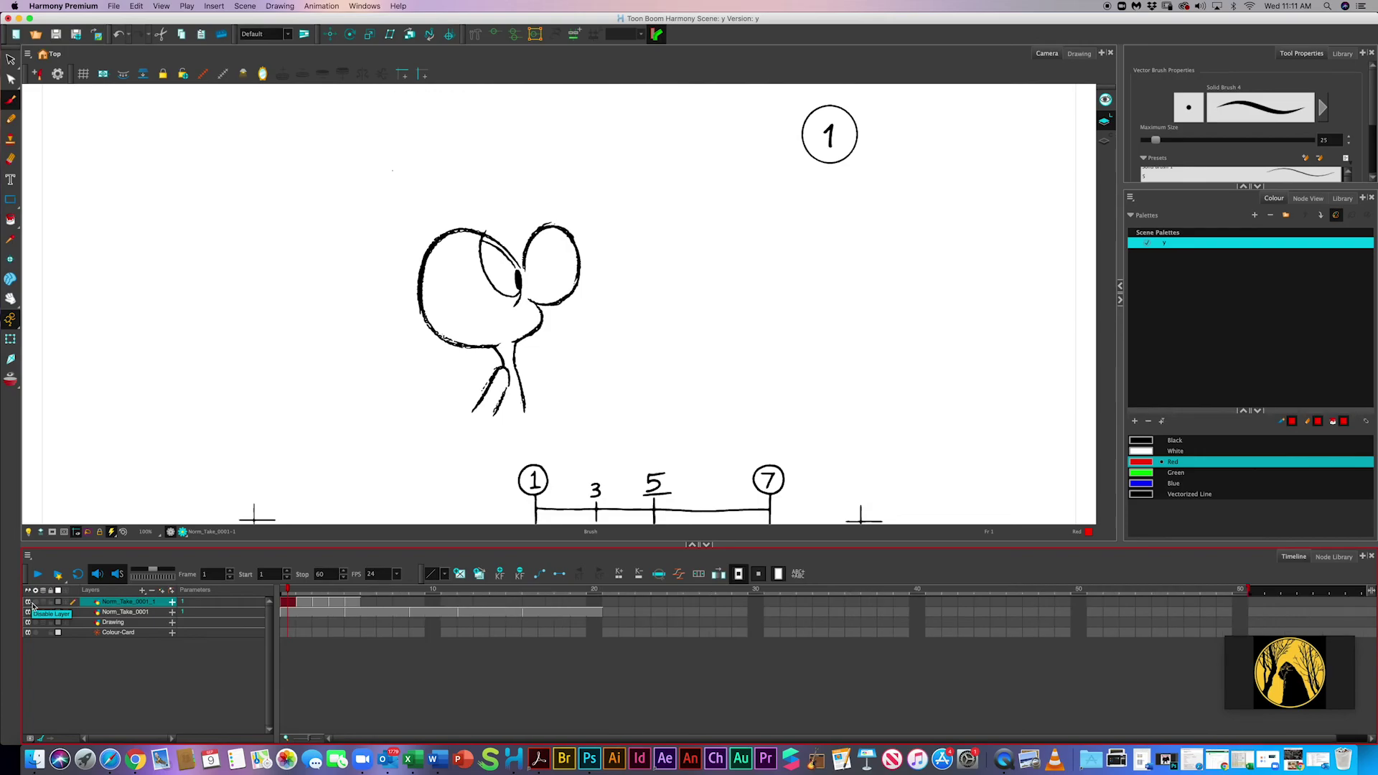
{"action": "mouse_move", "coordinate": [288, 591]}
{"action": "left_mouse_down"}
{"action": "mouse_move", "coordinate": [347, 589]}
{"action": "mouse_move", "coordinate": [336, 588]}
{"action": "left_mouse_up"}
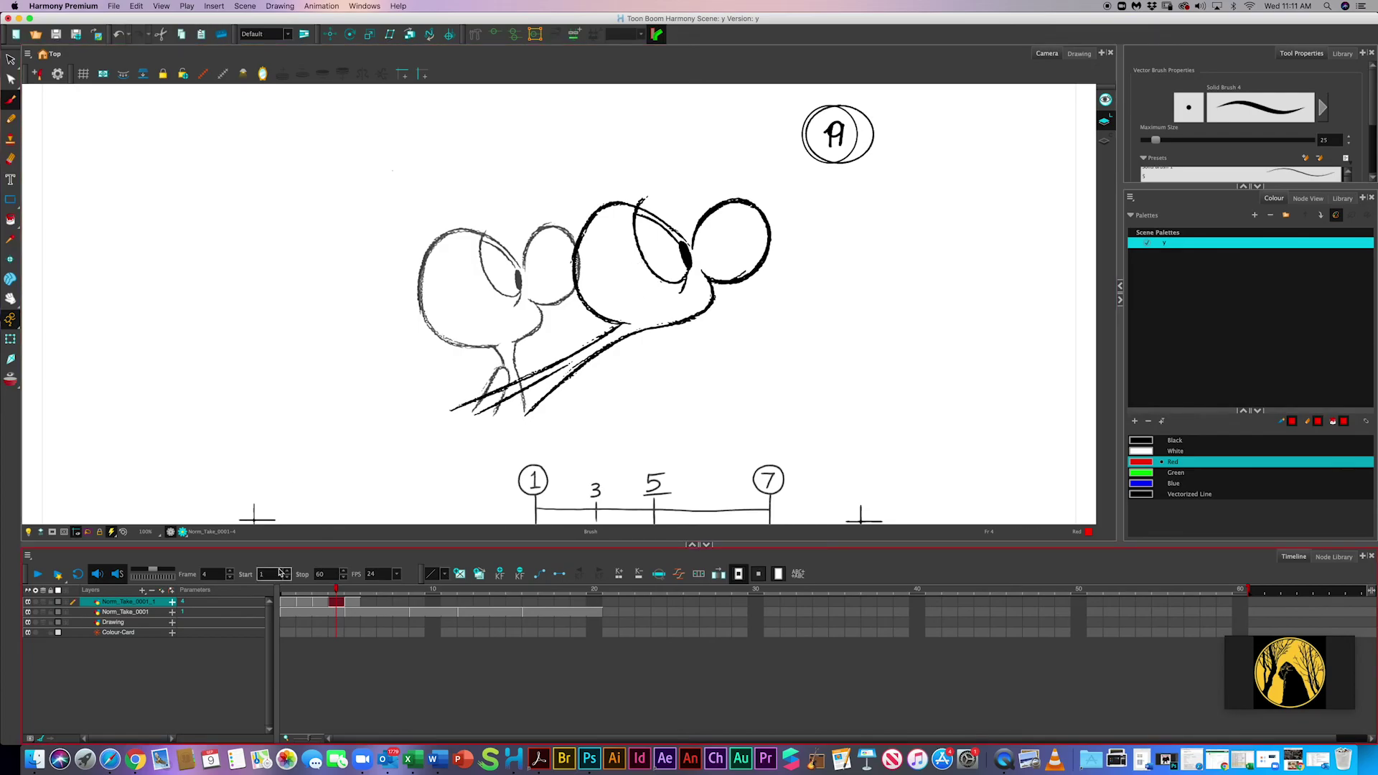
{"action": "left_click", "coordinate": [327, 591]}
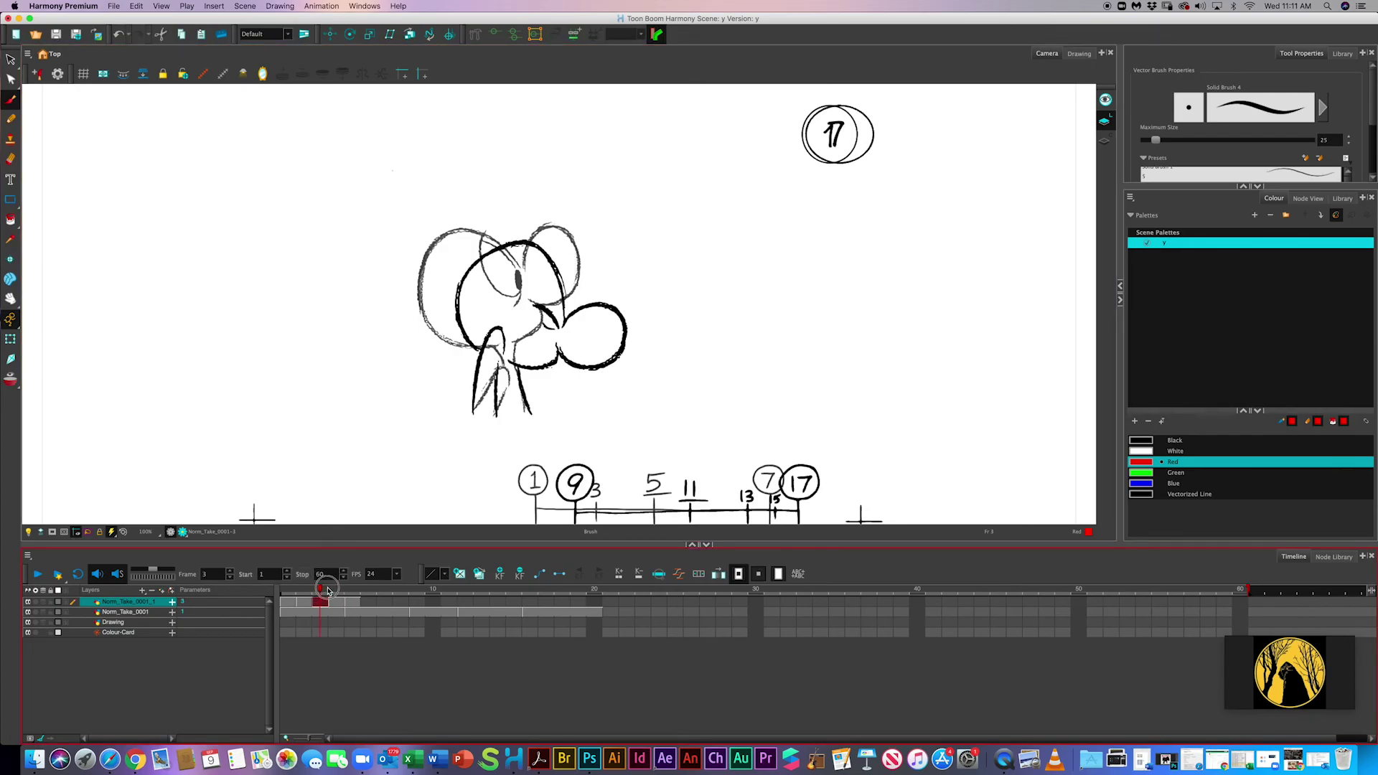
{"action": "left_click_drag", "start_coordinate": [327, 591], "coordinate": [335, 594]}
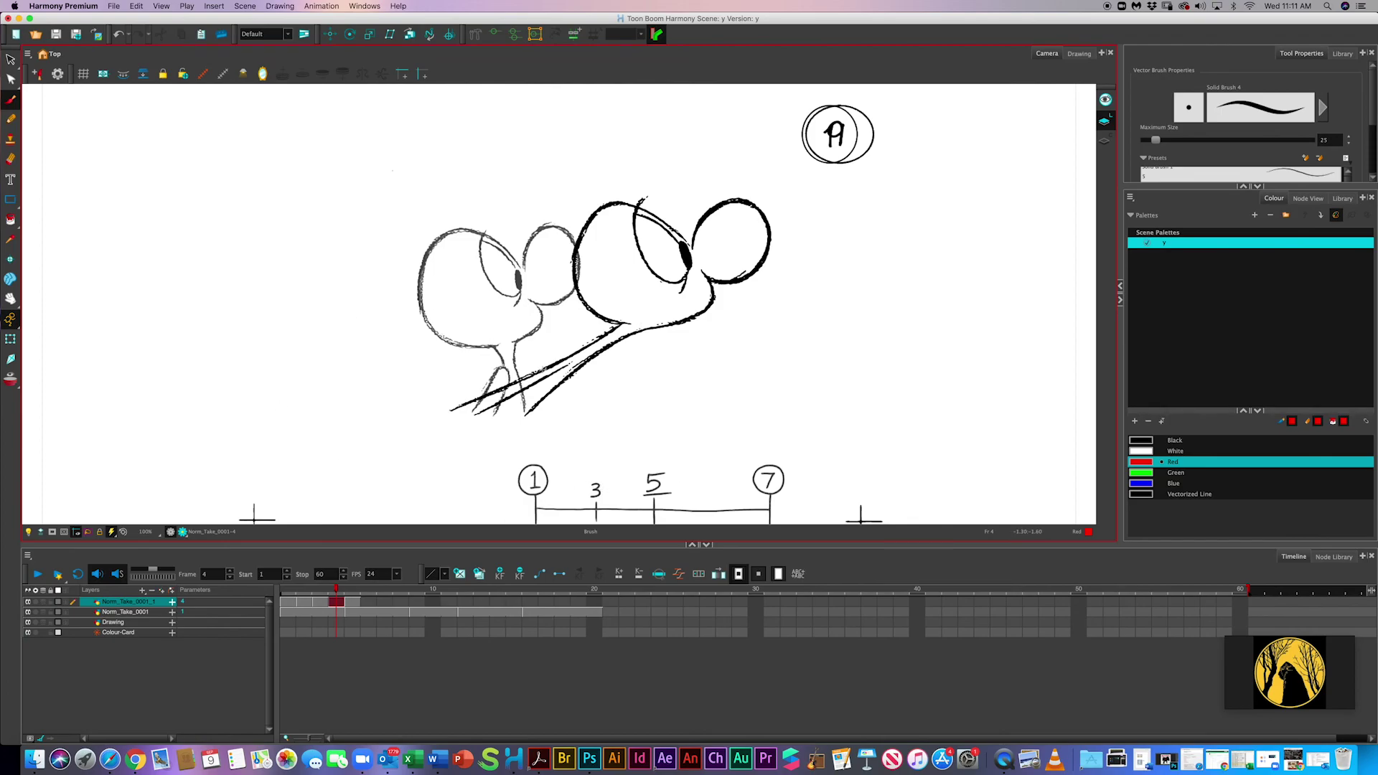
- Open the image import settings again for the Norm_Take drawings
{"action": "left_click", "coordinate": [113, 5]}
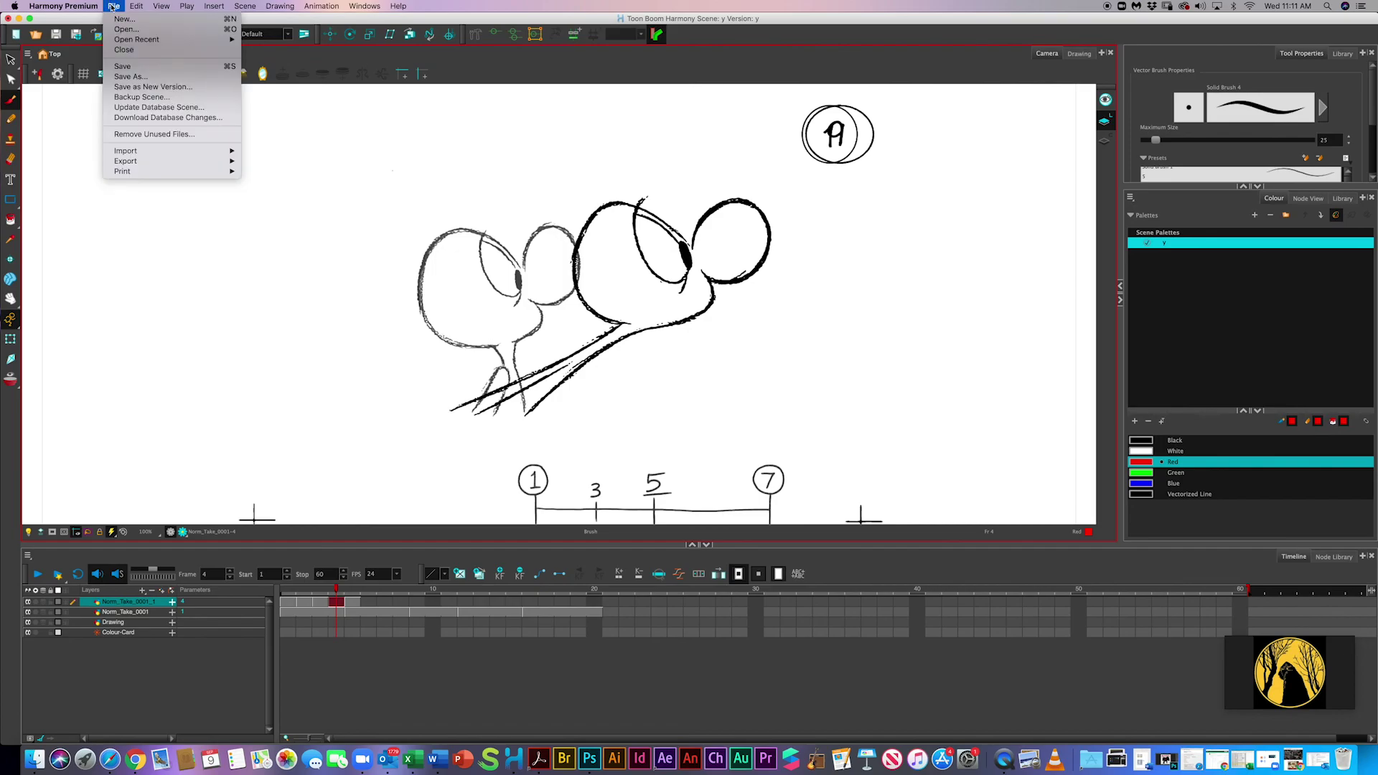
{"action": "mouse_move", "coordinate": [208, 160]}
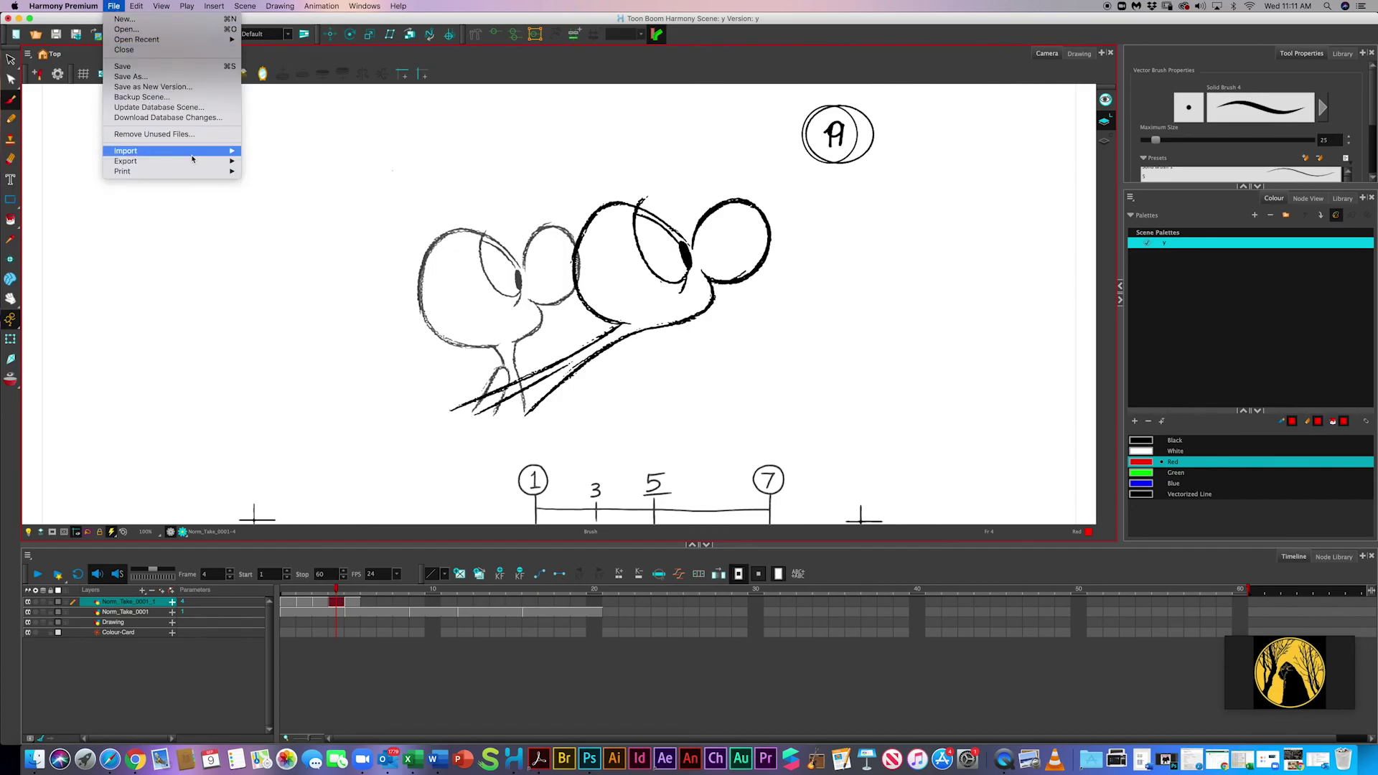
{"action": "left_click", "coordinate": [279, 171]}
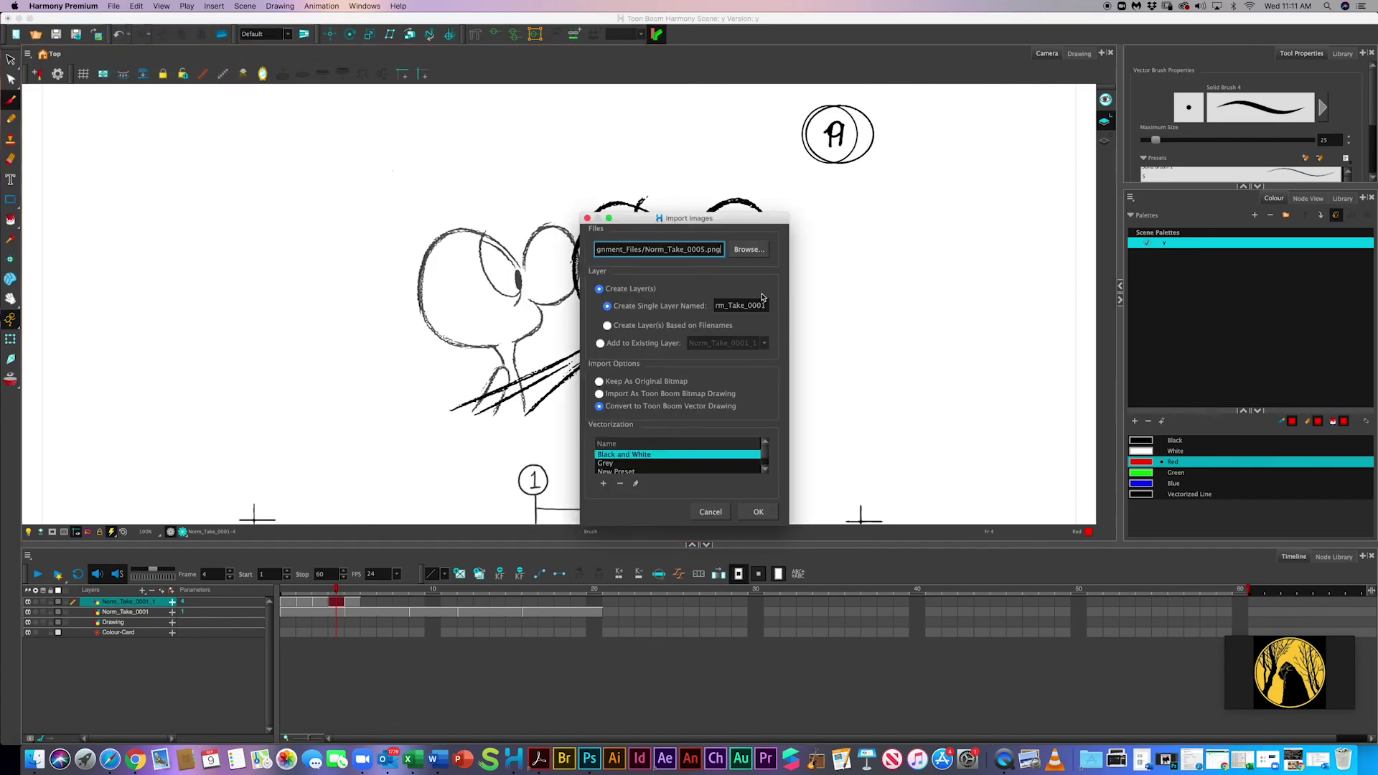